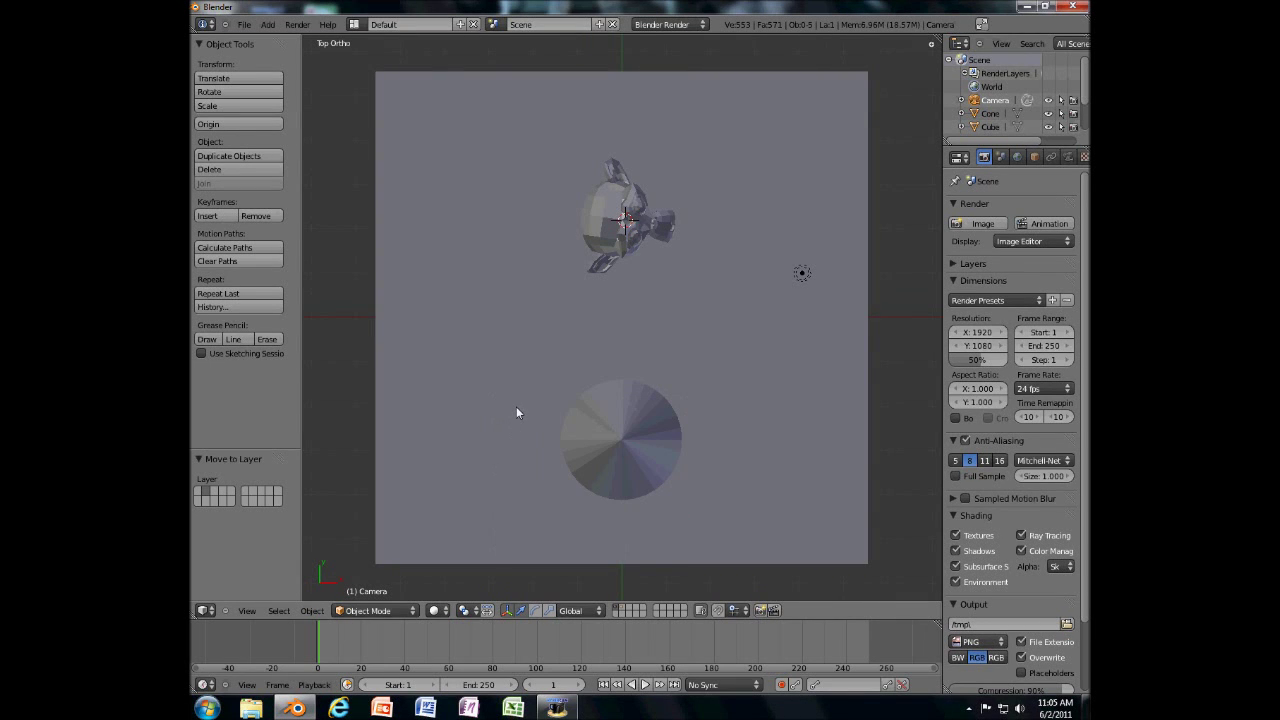
- Display only the camera's layer and view the camera from the Top view
{"action": "scroll", "coordinate": [635, 448], "scroll_direction": "down", "scroll_amount": 4}
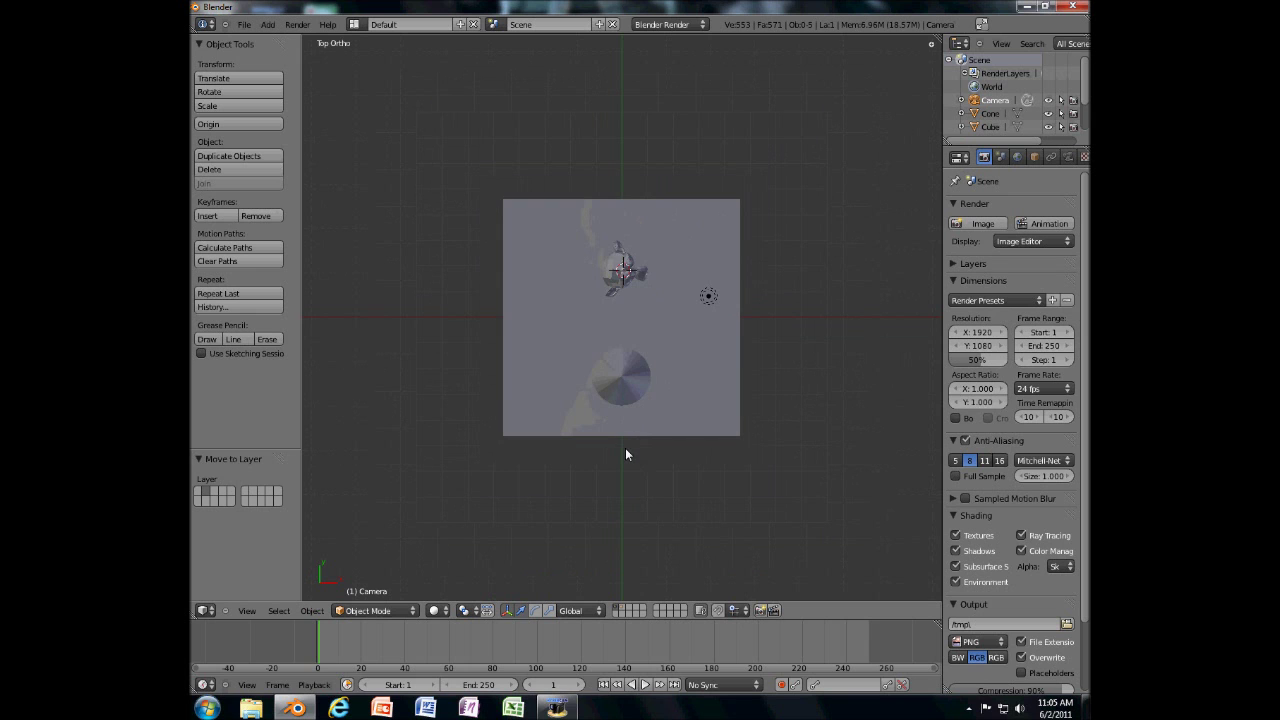
{"action": "middle_click_drag", "start_coordinate": [626, 455], "coordinate": [760, 237]}
{"action": "middle_click_drag", "start_coordinate": [740, 189], "coordinate": [646, 311]}
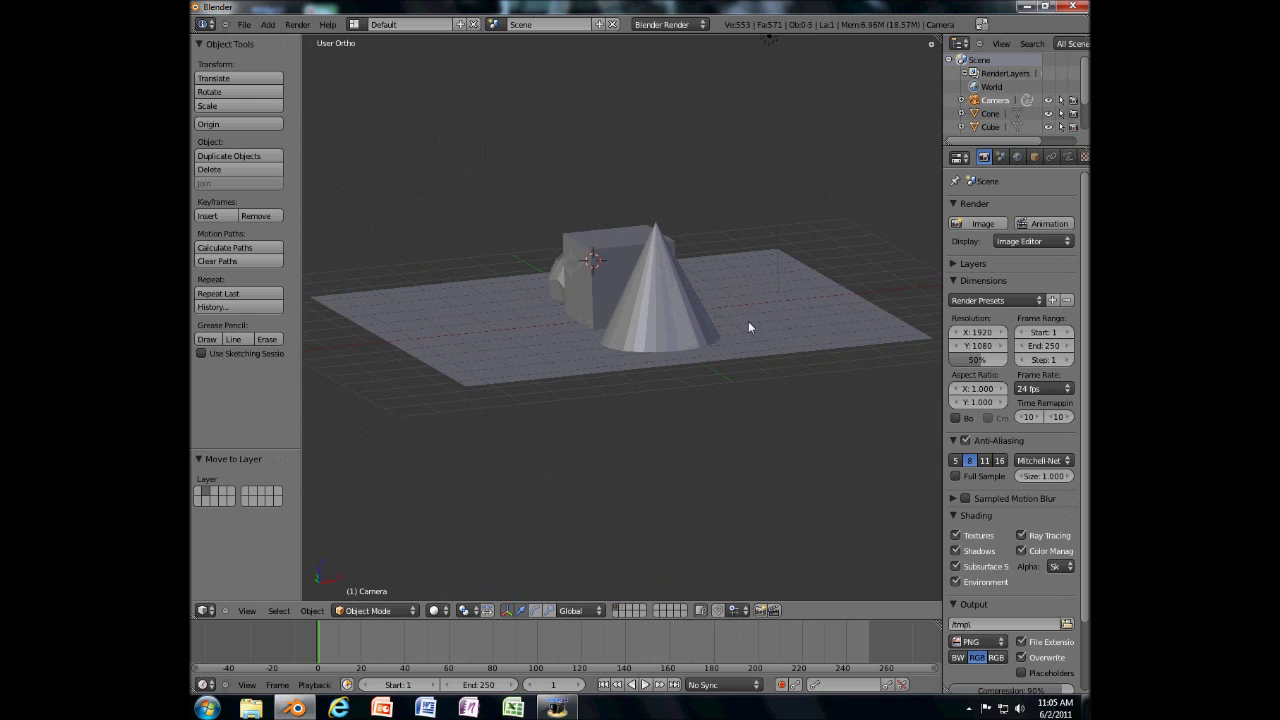
{"action": "middle_click_drag", "start_coordinate": [749, 322], "coordinate": [628, 352]}
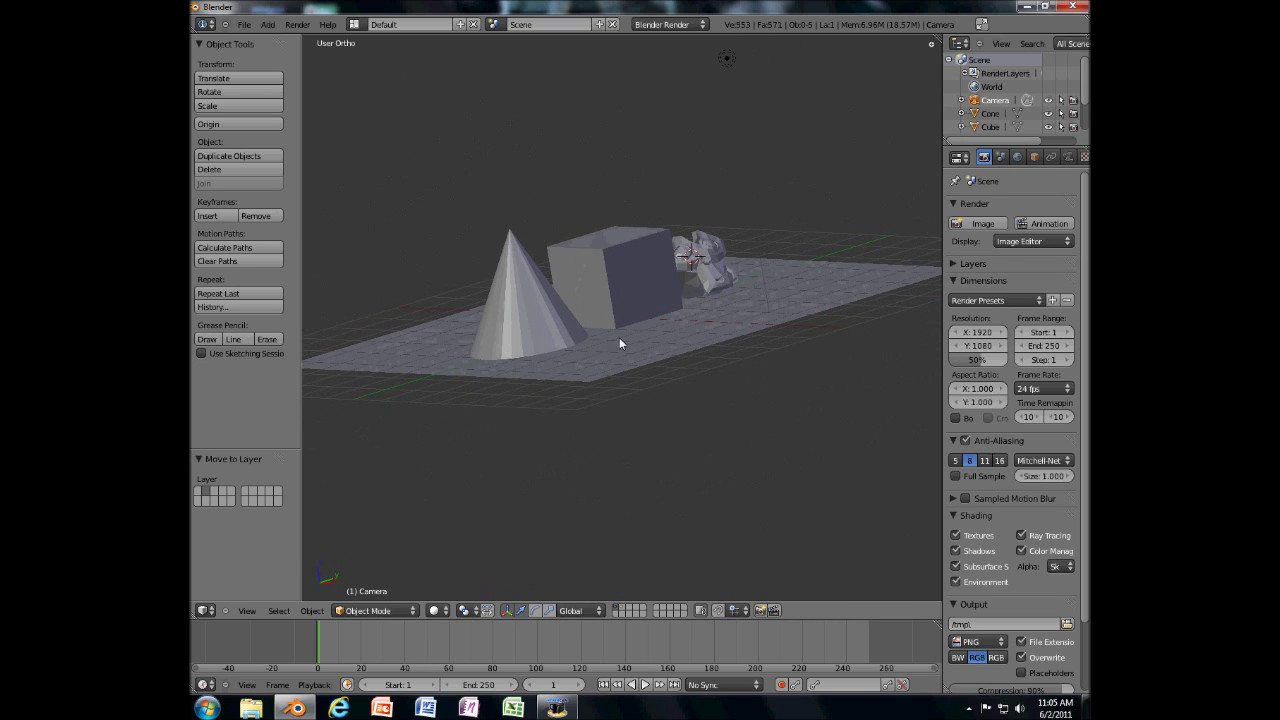
{"action": "left_click", "coordinate": [620, 612]}
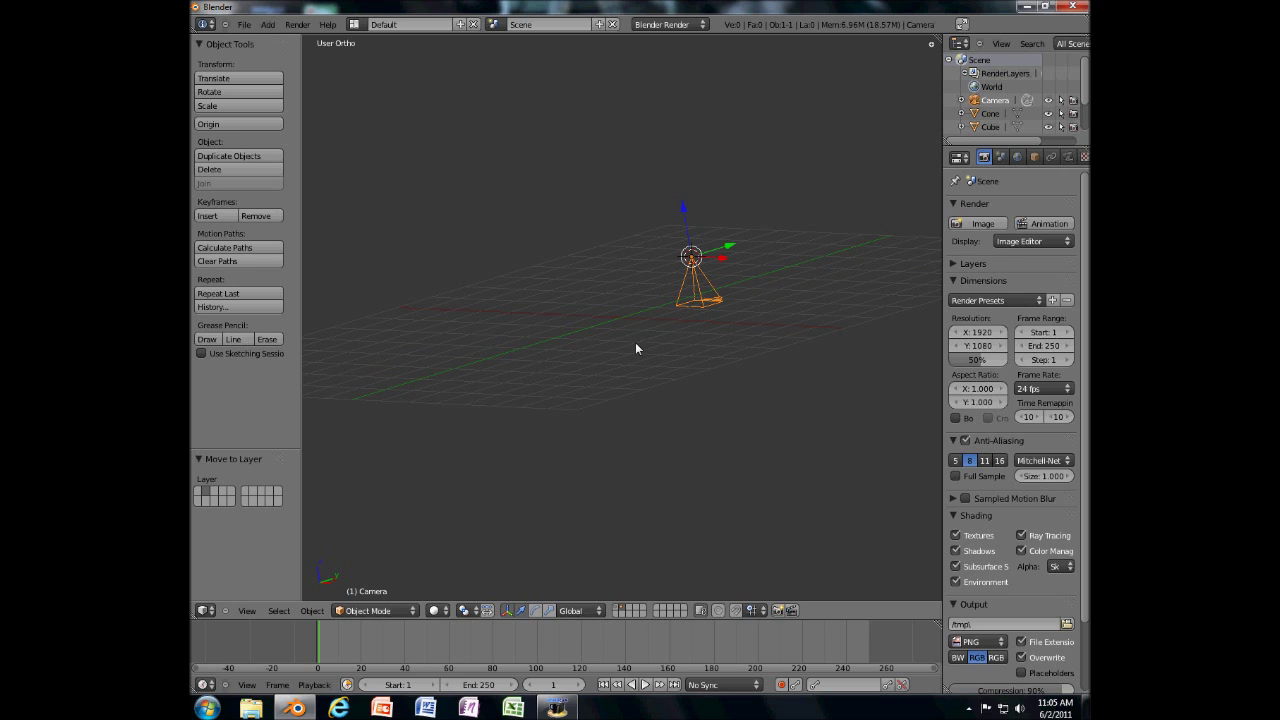
{"action": "key", "text": "KP_7"}
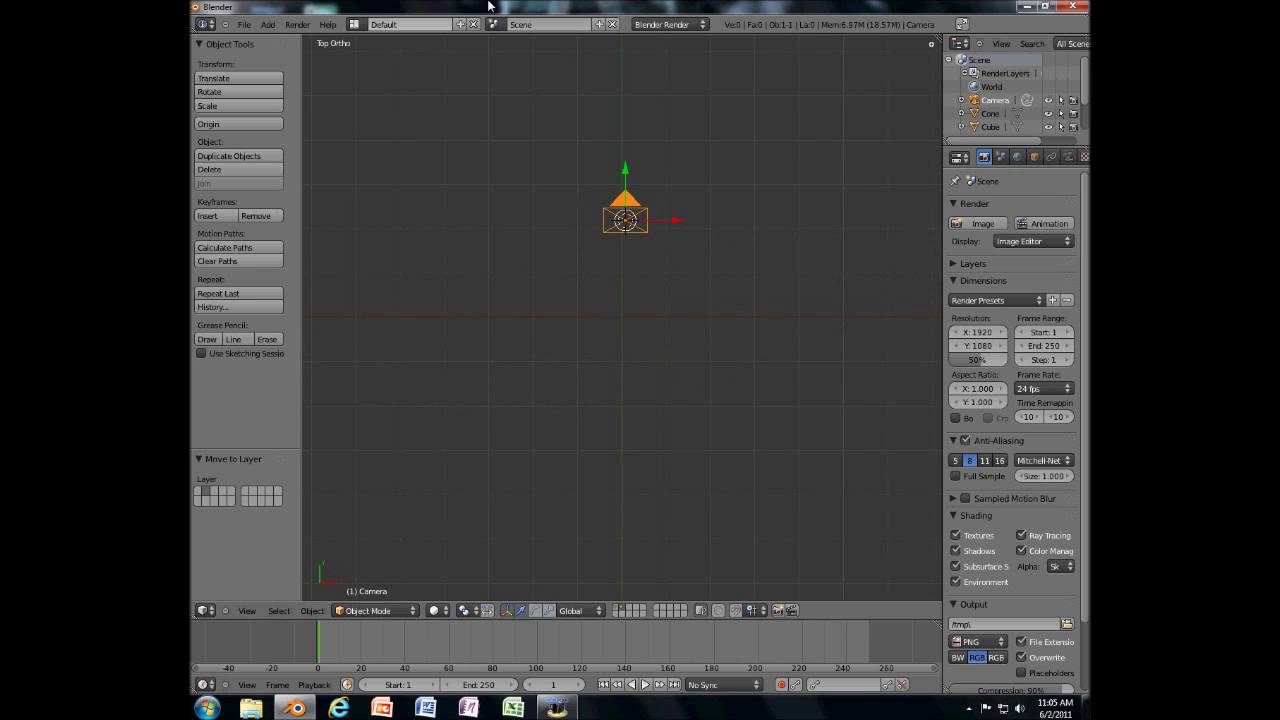
{"action": "left_click", "coordinate": [1025, 7]}
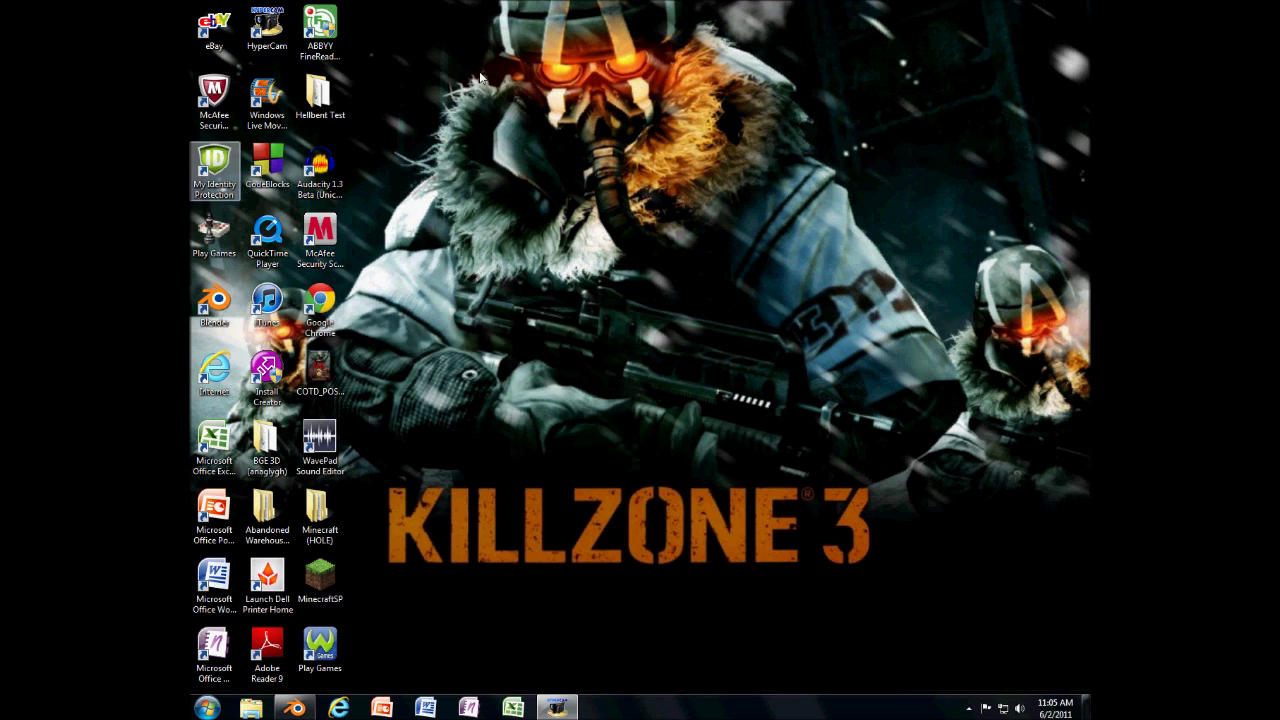
{"action": "double_click", "coordinate": [225, 298]}
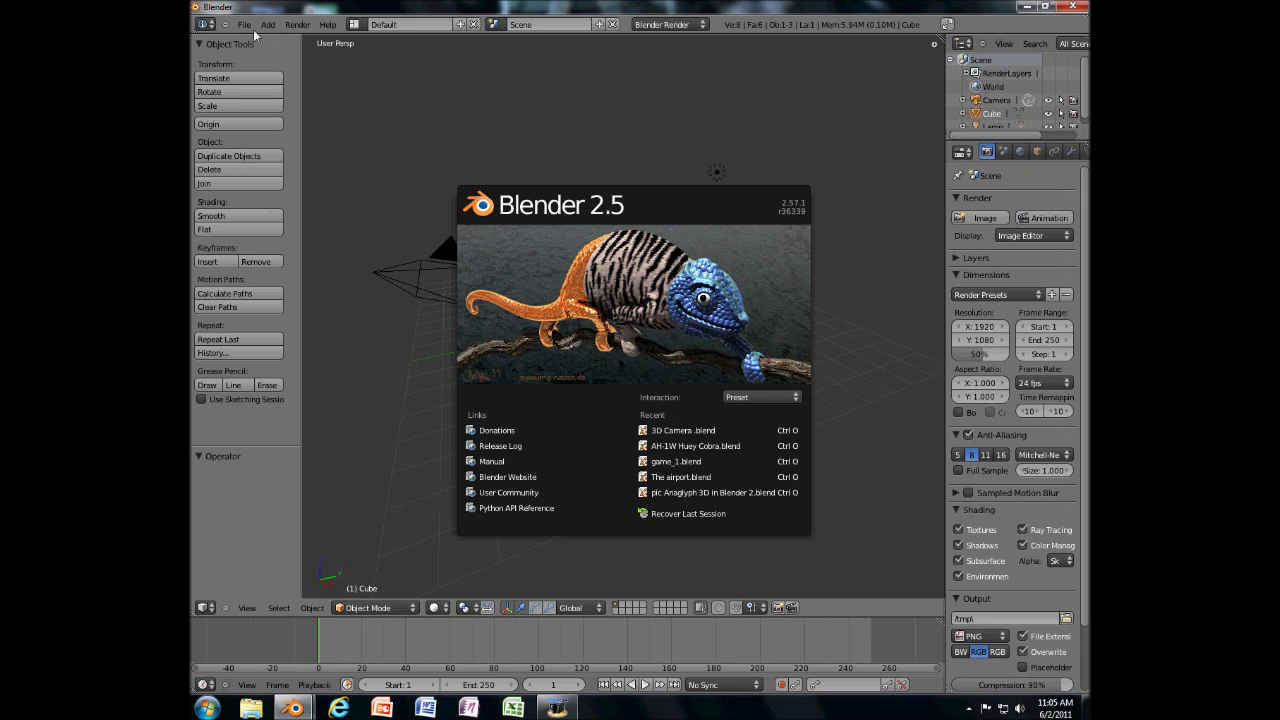
{"action": "left_click", "coordinate": [248, 28]}
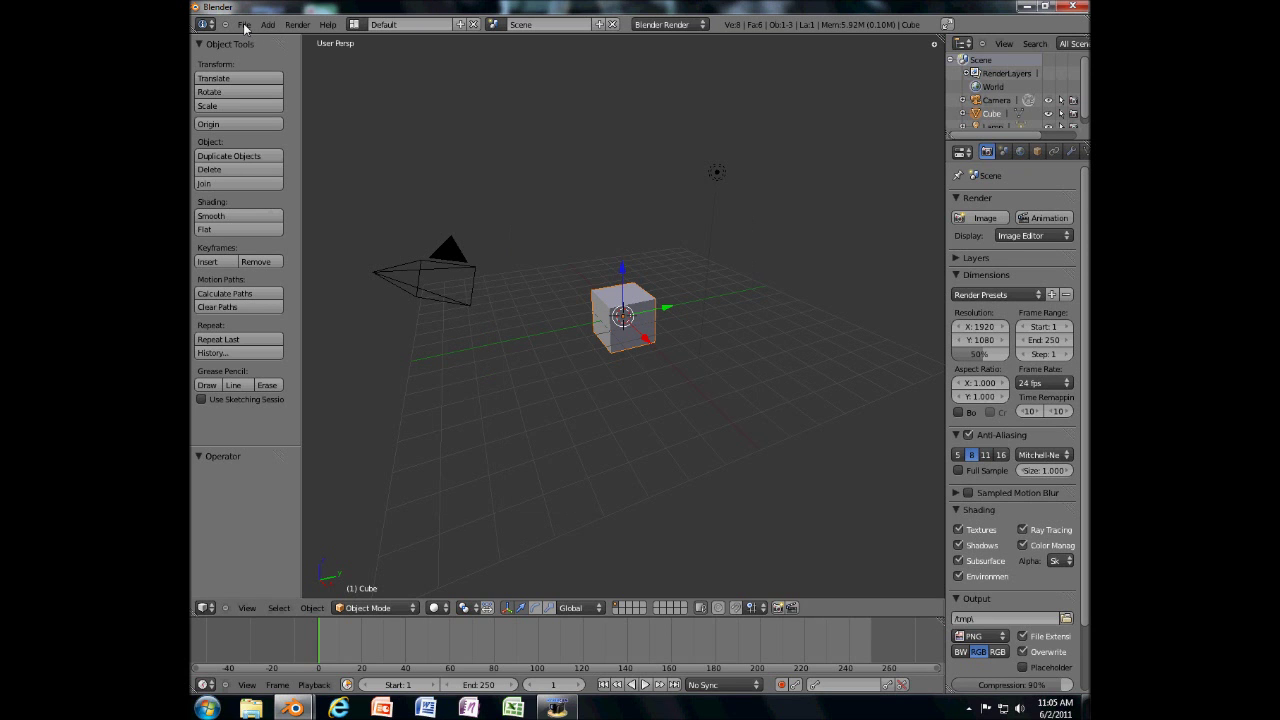
{"action": "left_click", "coordinate": [244, 25]}
{"action": "mouse_move", "coordinate": [271, 74]}
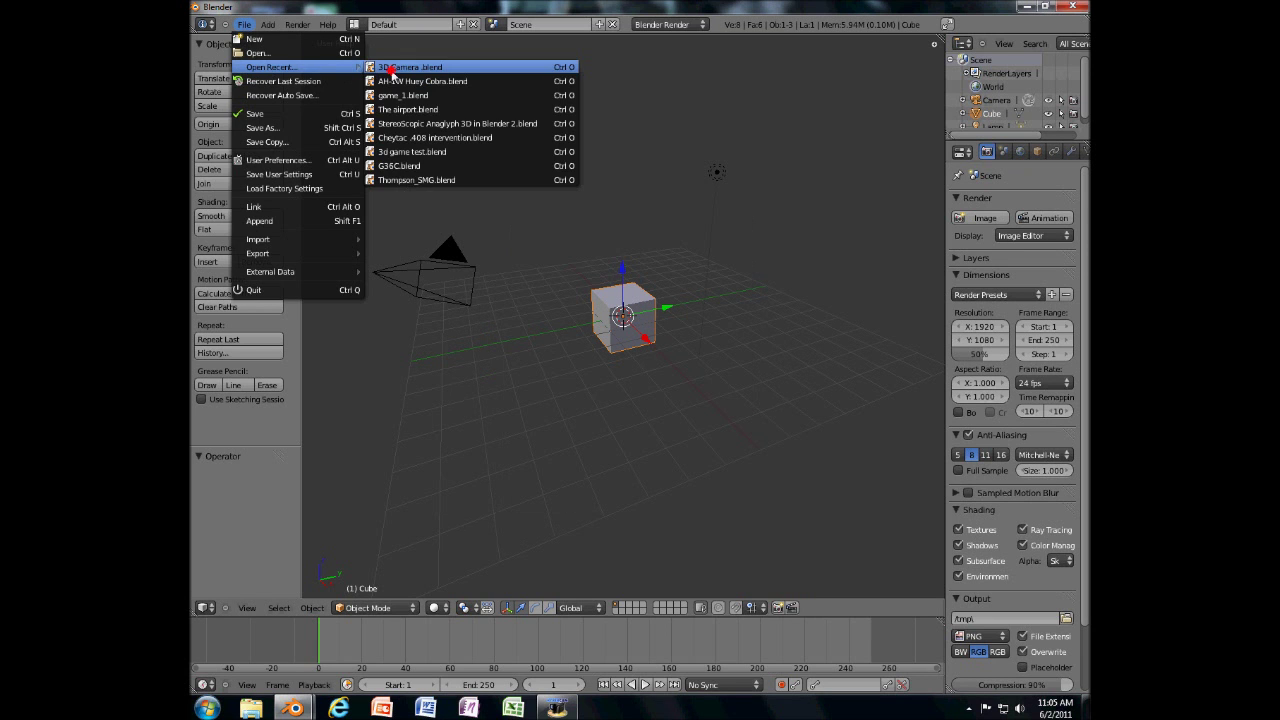
{"action": "left_click", "coordinate": [390, 68]}
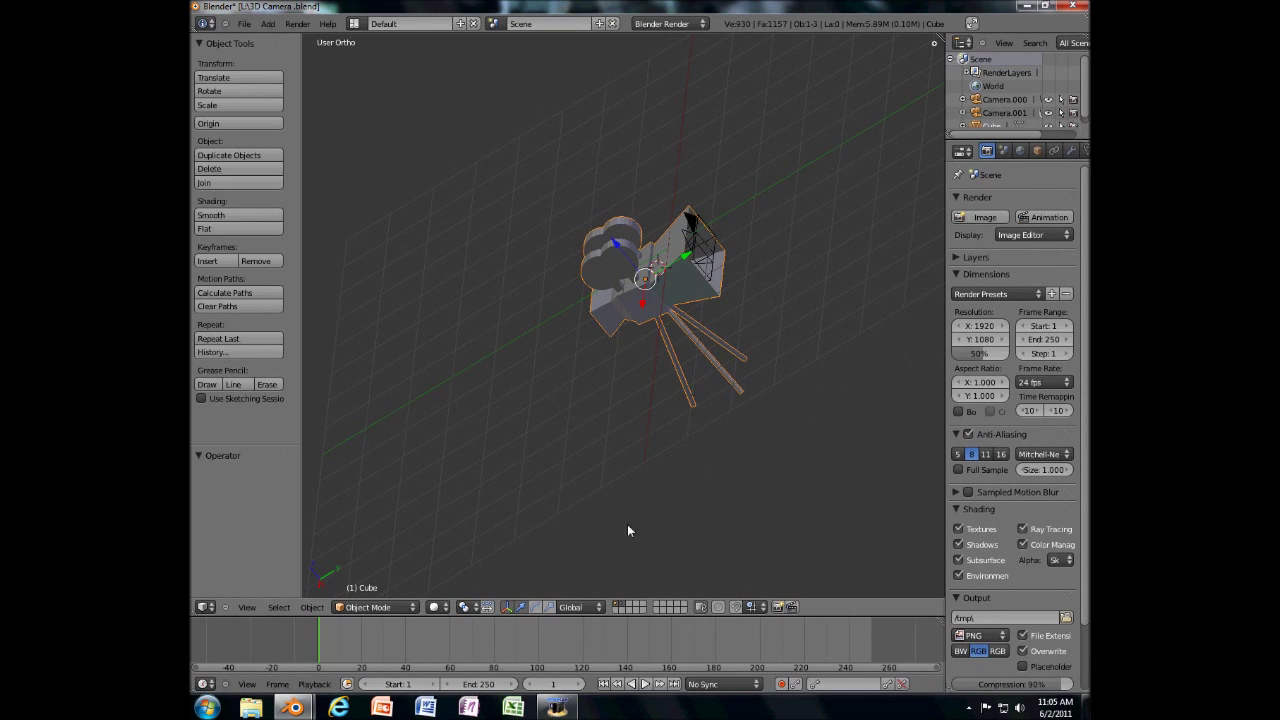
{"action": "key", "text": "a"}
{"action": "middle_click_drag", "start_coordinate": [627, 524], "coordinate": [704, 442]}
{"action": "scroll", "coordinate": [605, 395], "scroll_direction": "up", "scroll_amount": 8}
{"action": "scroll", "coordinate": [668, 419], "scroll_direction": "down", "scroll_amount": 4}
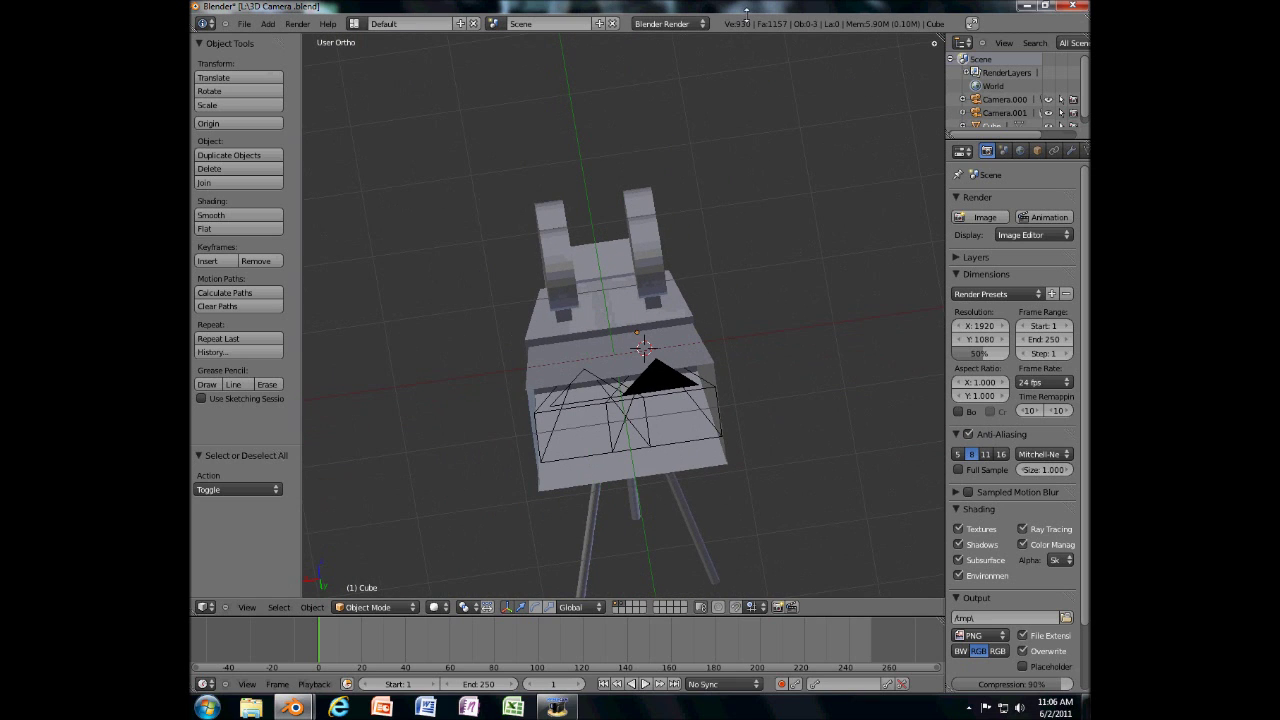
{"action": "left_click", "coordinate": [1076, 5]}
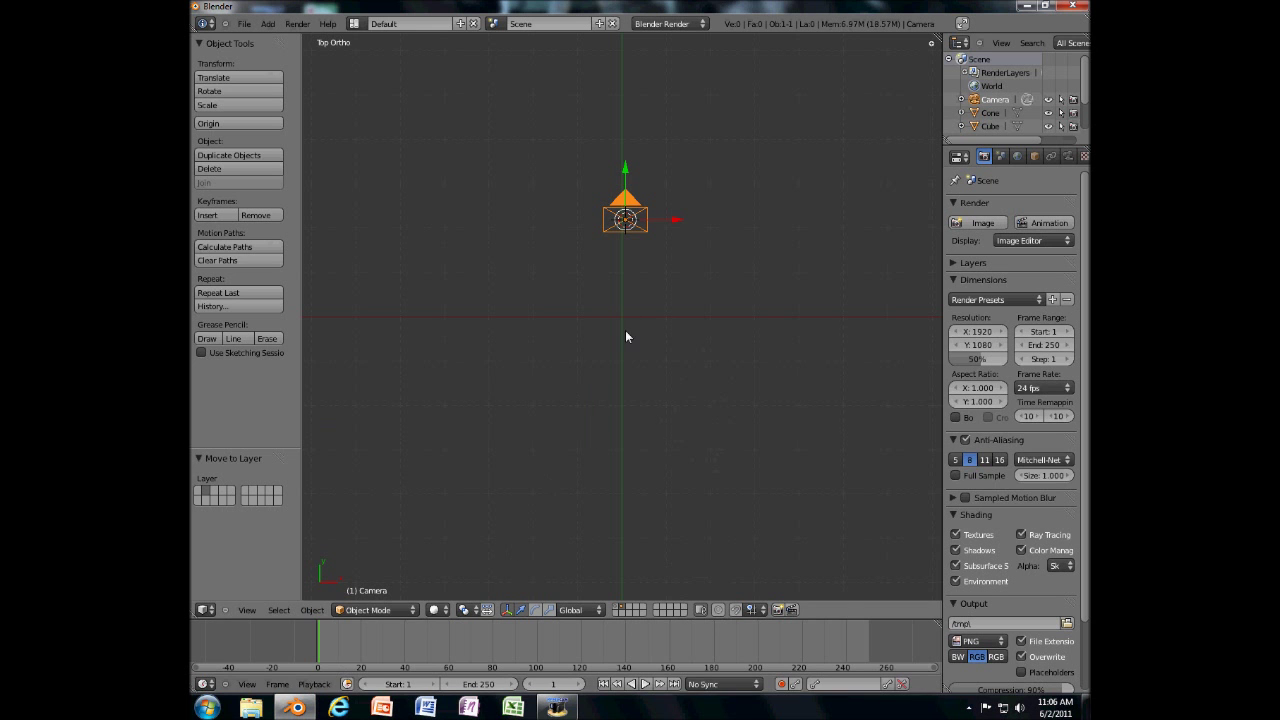
- Show the objects' layer in wireframe and rotate the camera 90° about Z
{"action": "left_click", "coordinate": [618, 610]}
{"action": "key", "text": "z"}
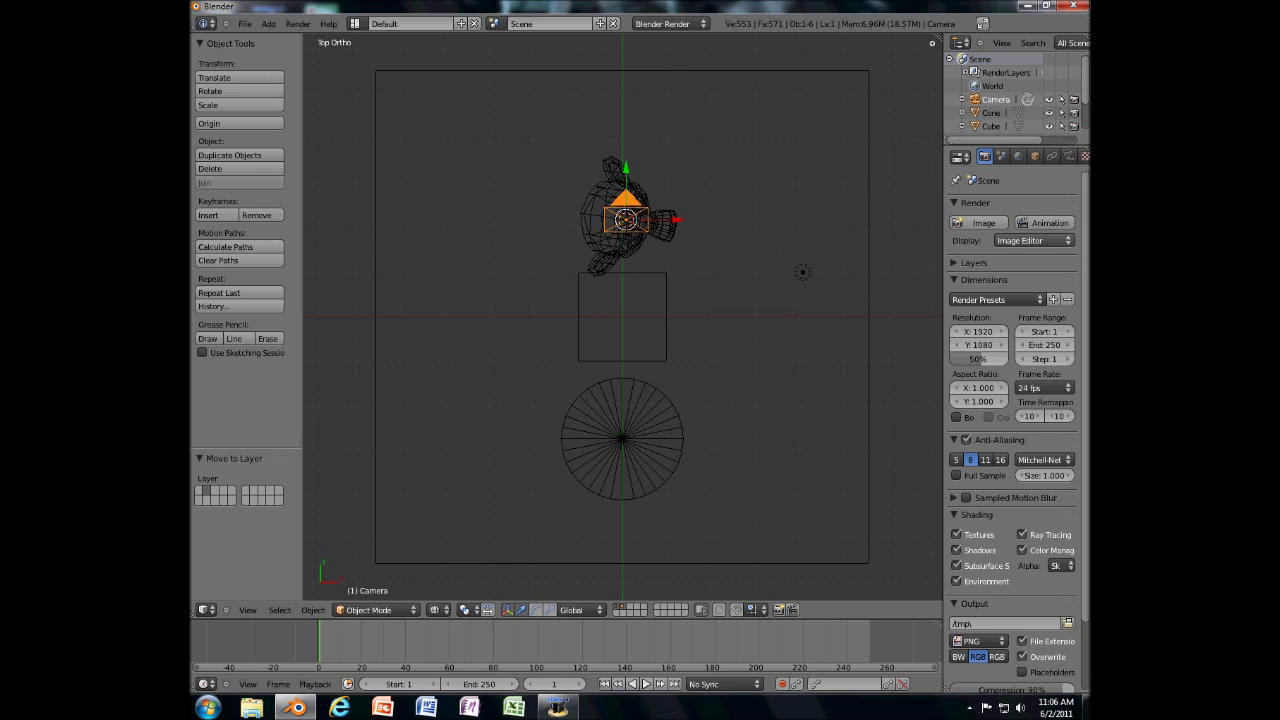
{"action": "type", "text": "rz90"}
{"action": "key", "text": "Return"}
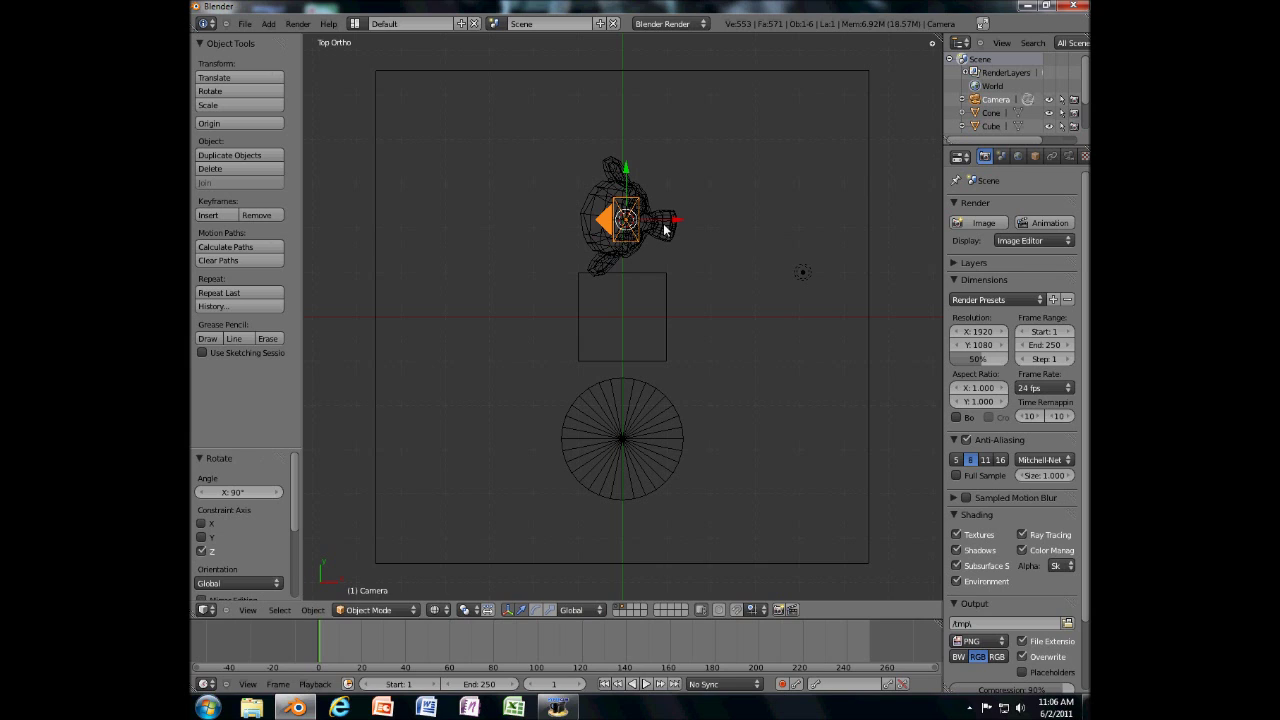
- Duplicate the camera to Y -0.701 and show only the two cameras
{"action": "key", "text": "shift+d"}
{"action": "key", "text": "y"}
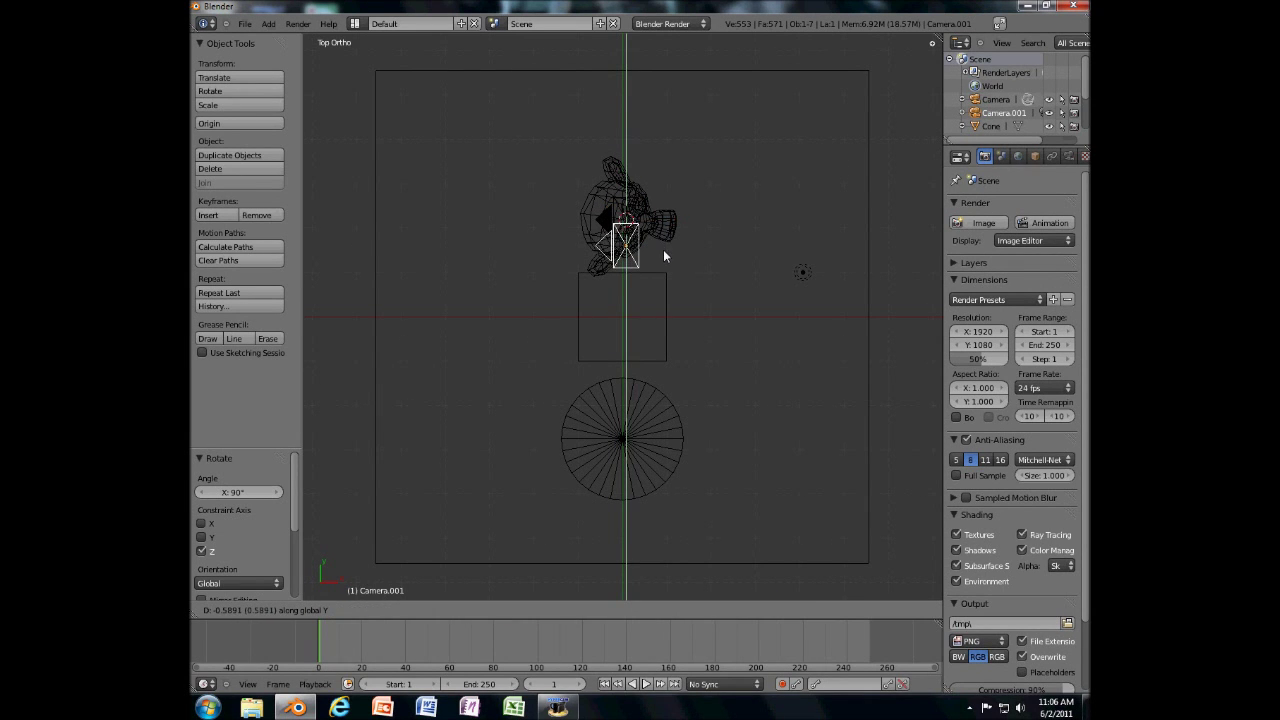
{"action": "left_click", "coordinate": [664, 254]}
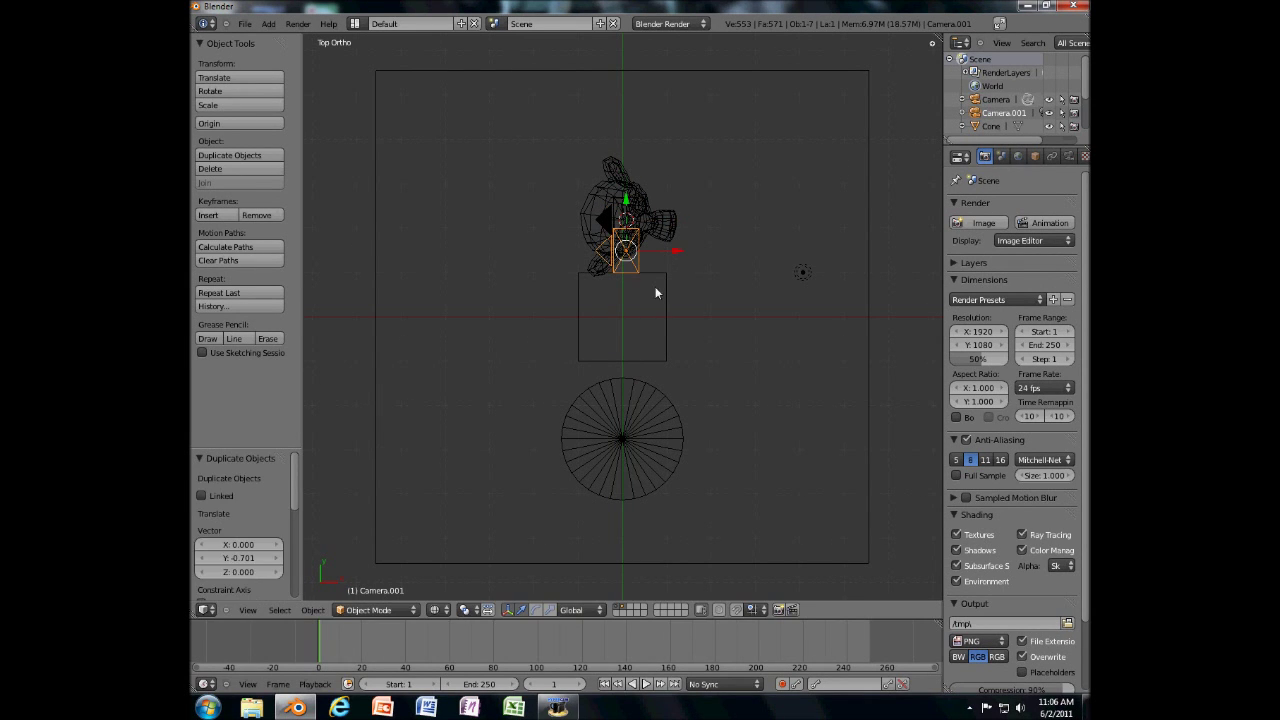
{"action": "left_click", "coordinate": [624, 606]}
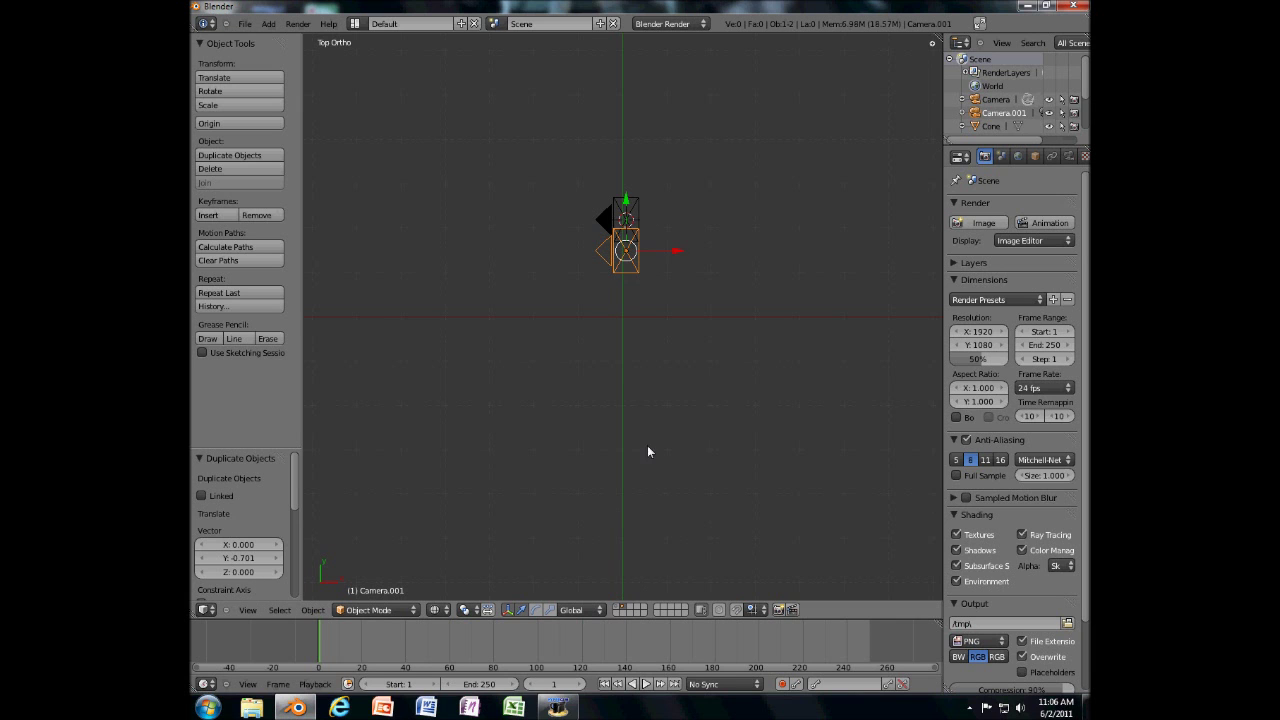
- Deselect the cameras and switch to a straight Front view
{"action": "scroll", "coordinate": [649, 449], "scroll_direction": "up", "scroll_amount": 5}
{"action": "key", "text": "a"}
{"action": "scroll", "coordinate": [612, 222], "scroll_direction": "down", "scroll_amount": 2}
{"action": "middle_click_drag", "start_coordinate": [612, 222], "coordinate": [708, 176]}
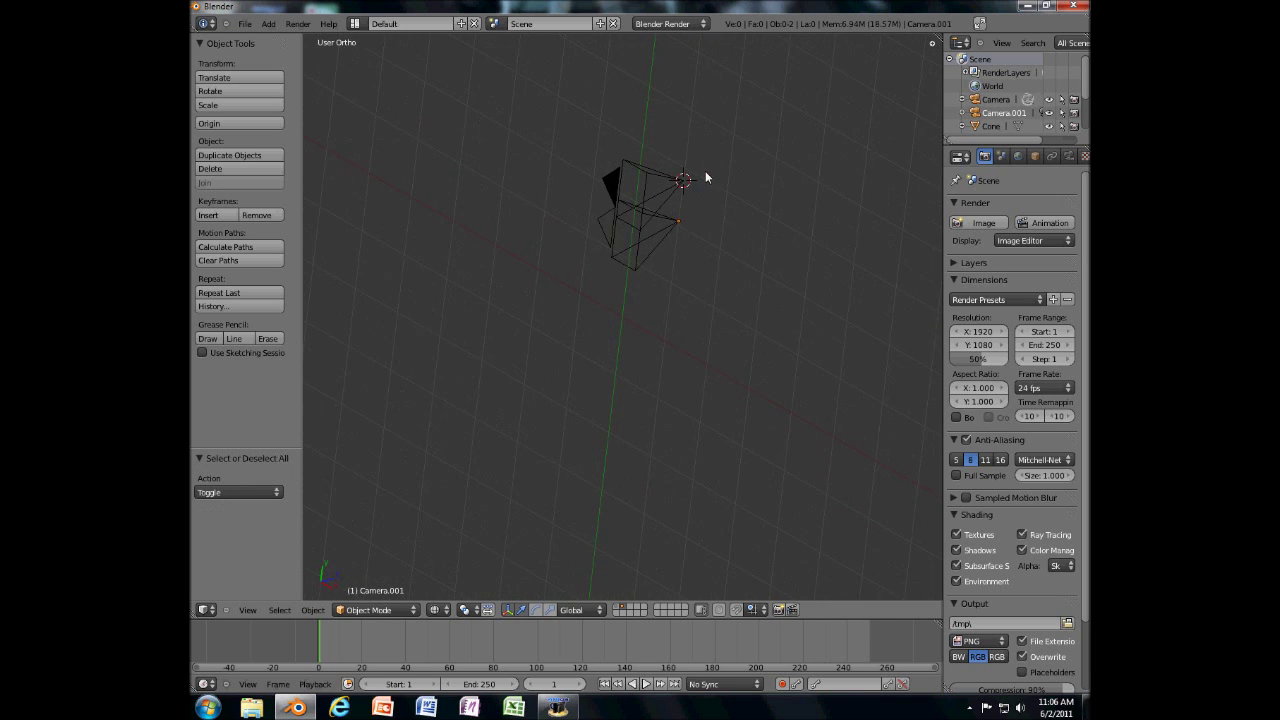
{"action": "key", "text": "KP_0"}
{"action": "key", "text": "KP_1"}
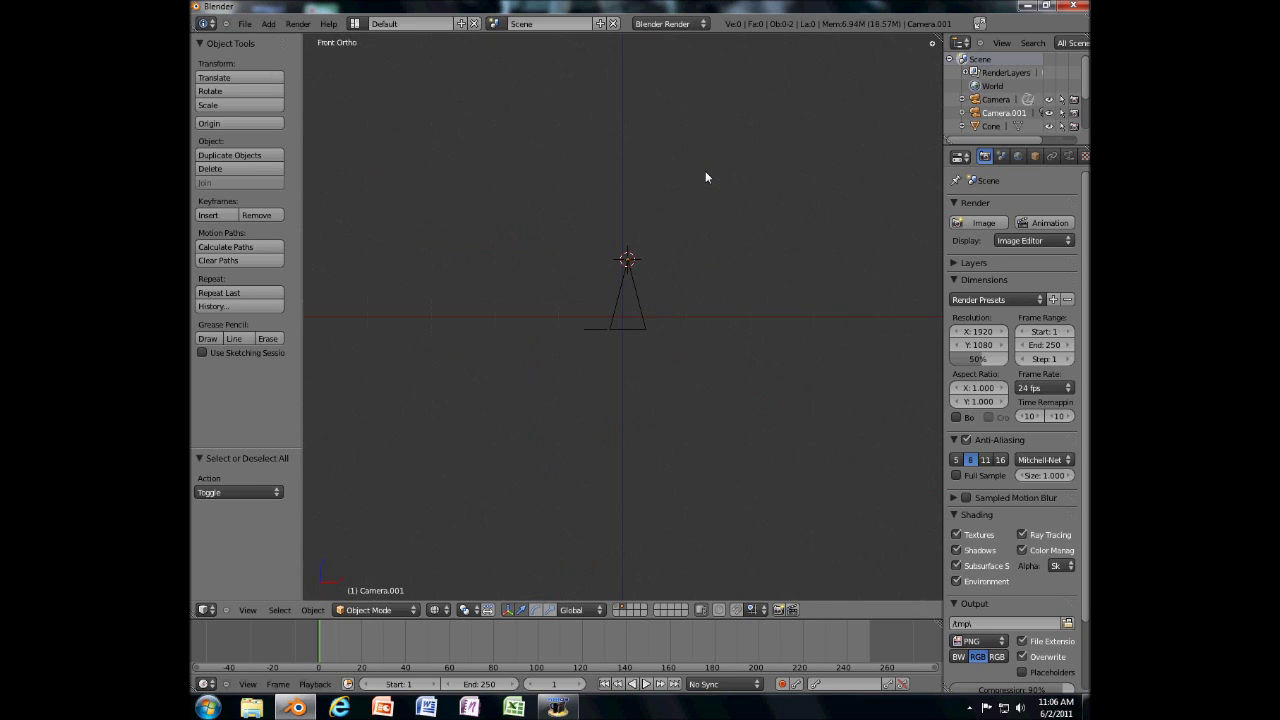
- Add a cube through the command search
{"action": "key", "text": "space"}
{"action": "type", "text": "c"}
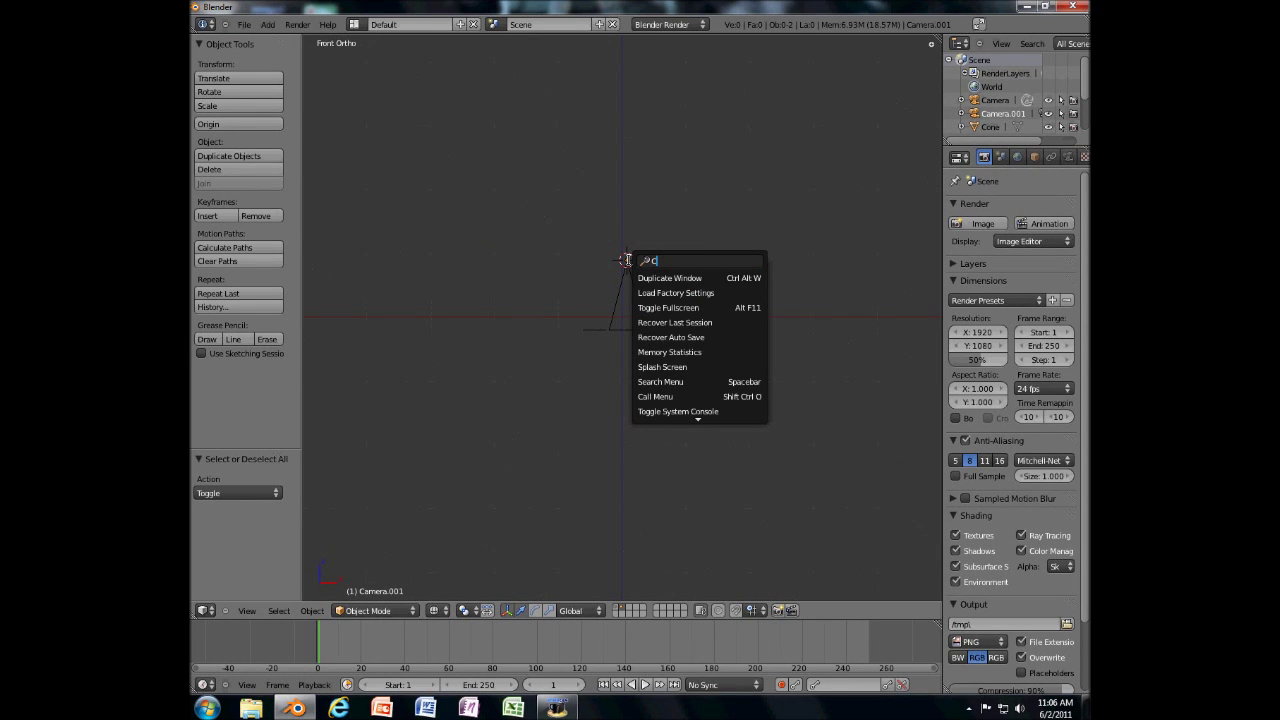
{"action": "type", "text": "ube"}
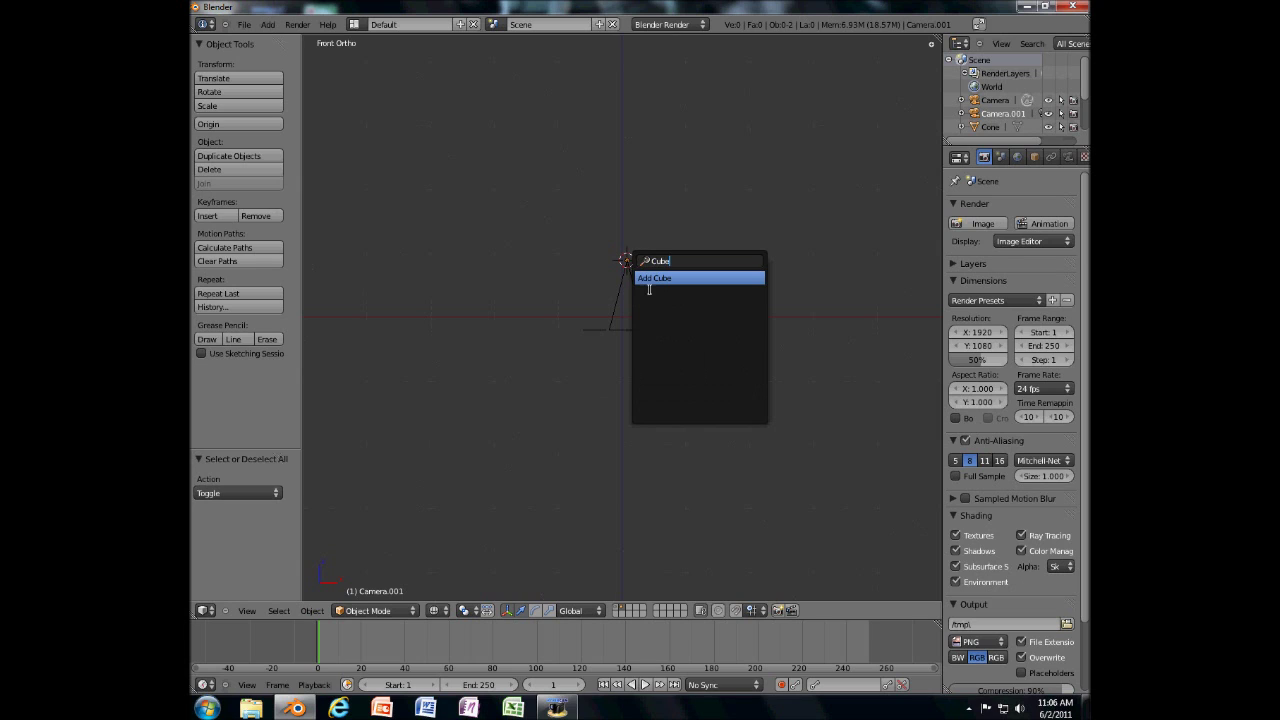
{"action": "key", "text": "Return"}
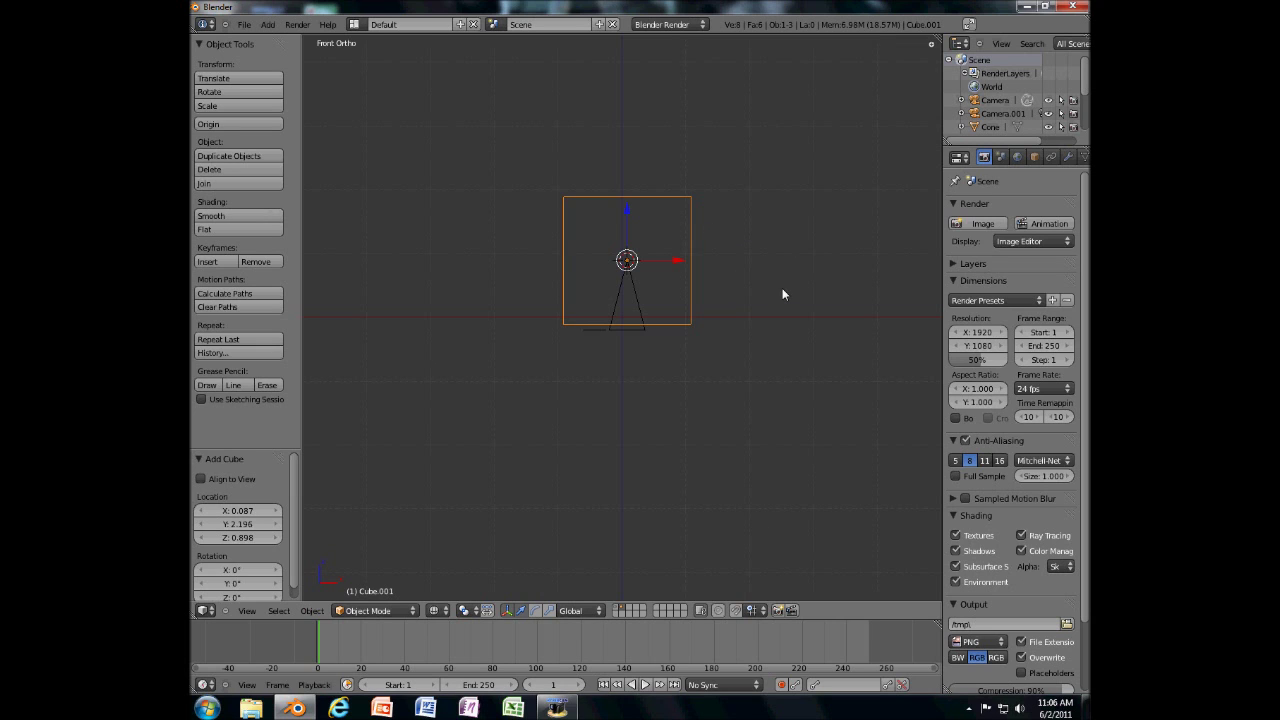
- Shrink the new cube to about 0.292 and move it up and along X
{"action": "key", "text": "s"}
{"action": "left_click", "coordinate": [672, 264]}
{"action": "left_click_drag", "start_coordinate": [635, 222], "coordinate": [632, 180]}
{"action": "middle_click_drag", "start_coordinate": [632, 180], "coordinate": [554, 197]}
{"action": "left_click_drag", "start_coordinate": [484, 179], "coordinate": [508, 186]}
- Parent both cameras to Cube.001
{"action": "key", "text": "a"}
{"action": "key", "text": "a"}
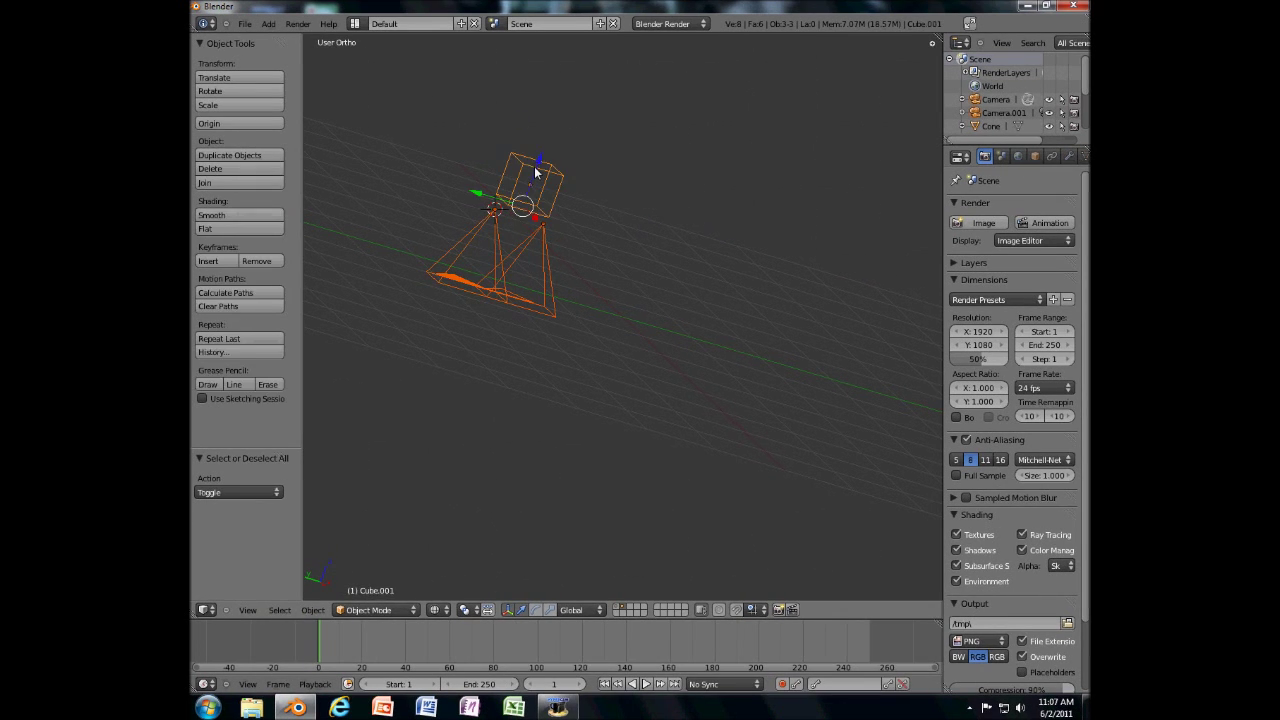
{"action": "middle_click_drag", "start_coordinate": [611, 209], "coordinate": [510, 329]}
{"action": "key", "text": "ctrl+p"}
{"action": "left_click", "coordinate": [515, 330]}
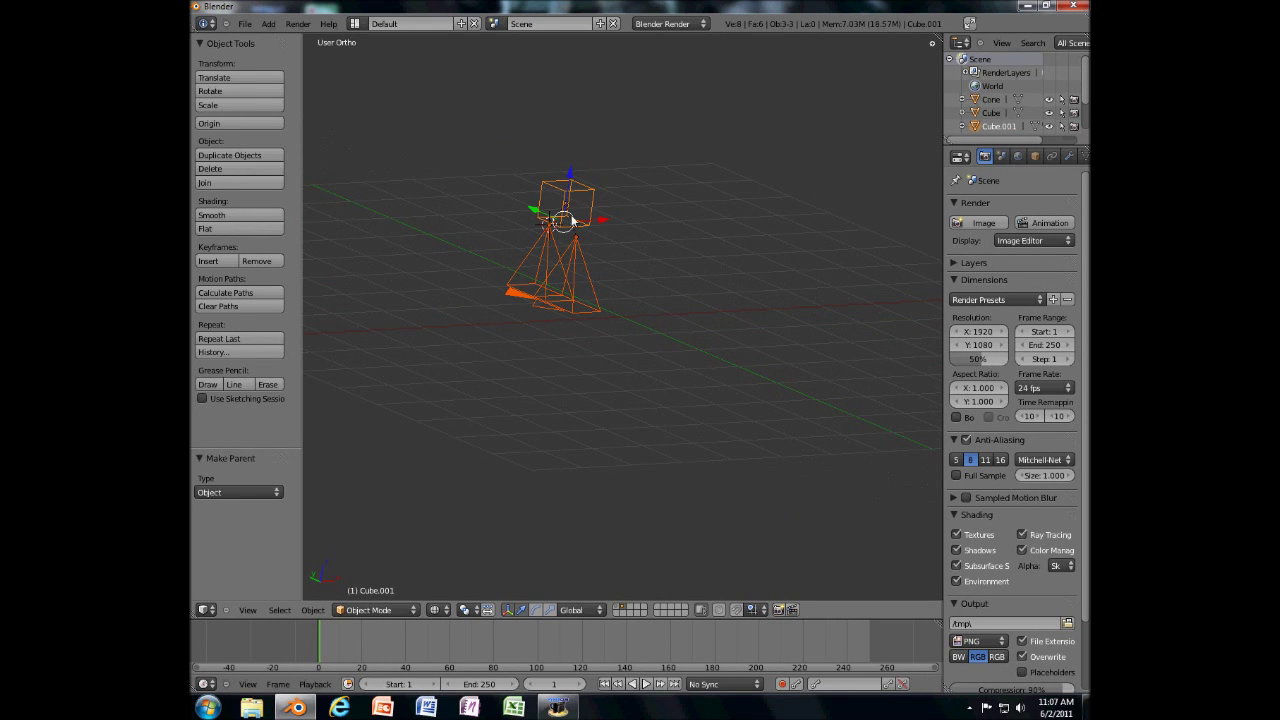
{"action": "key", "text": "a"}
- Select only the cube and view the rig from above, then tilted and zoomed out
{"action": "right_click", "coordinate": [568, 185]}
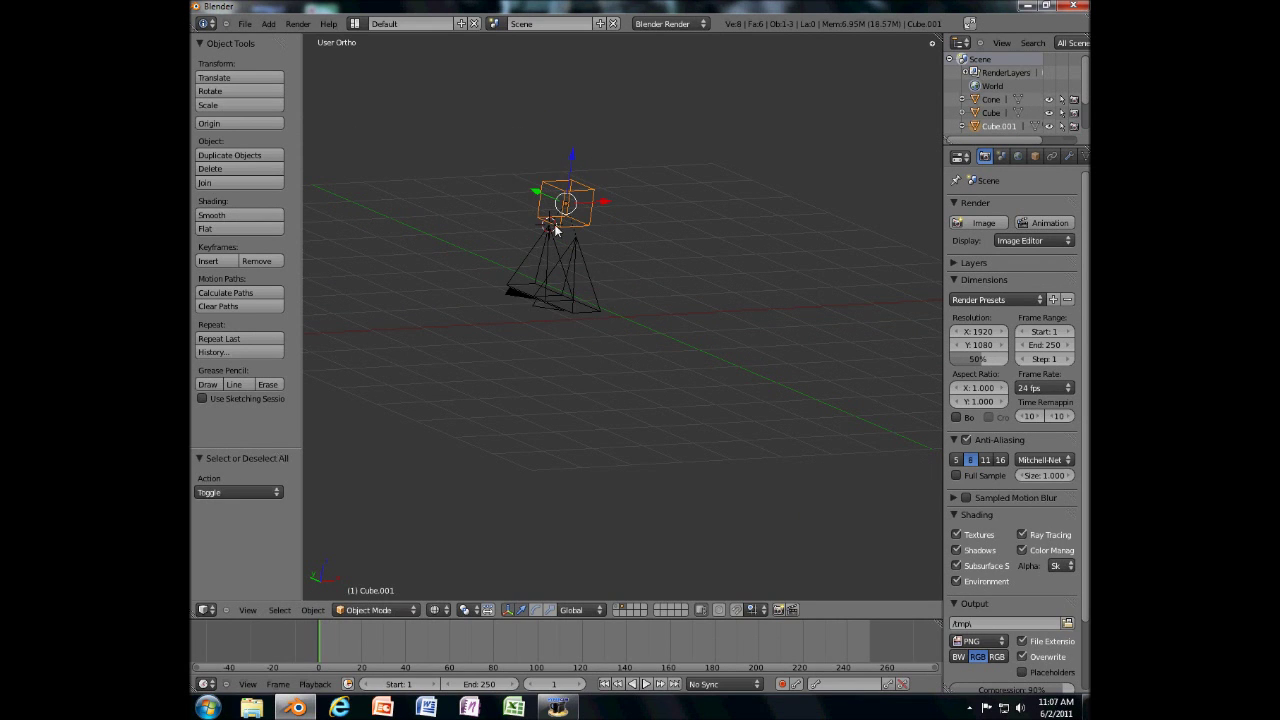
{"action": "key", "text": "KP_7"}
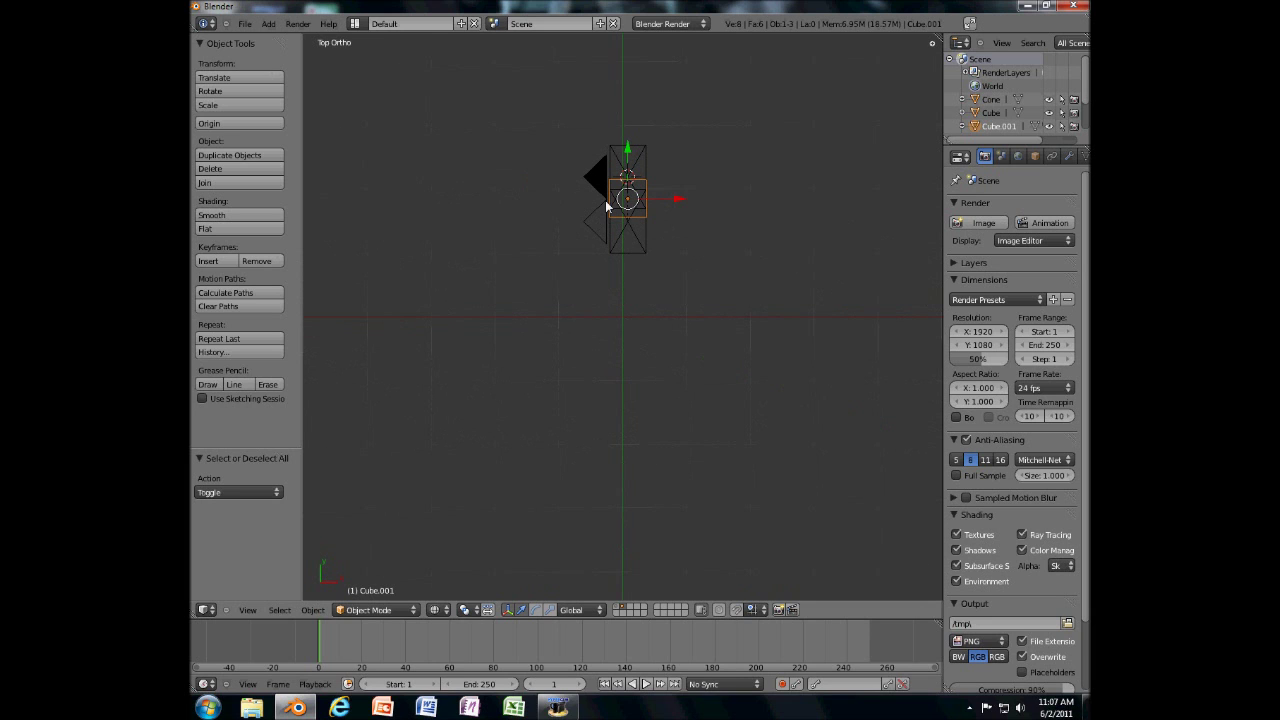
{"action": "middle_click_drag", "start_coordinate": [651, 460], "coordinate": [544, 156]}
{"action": "scroll", "coordinate": [544, 156], "scroll_direction": "down", "scroll_amount": 3}
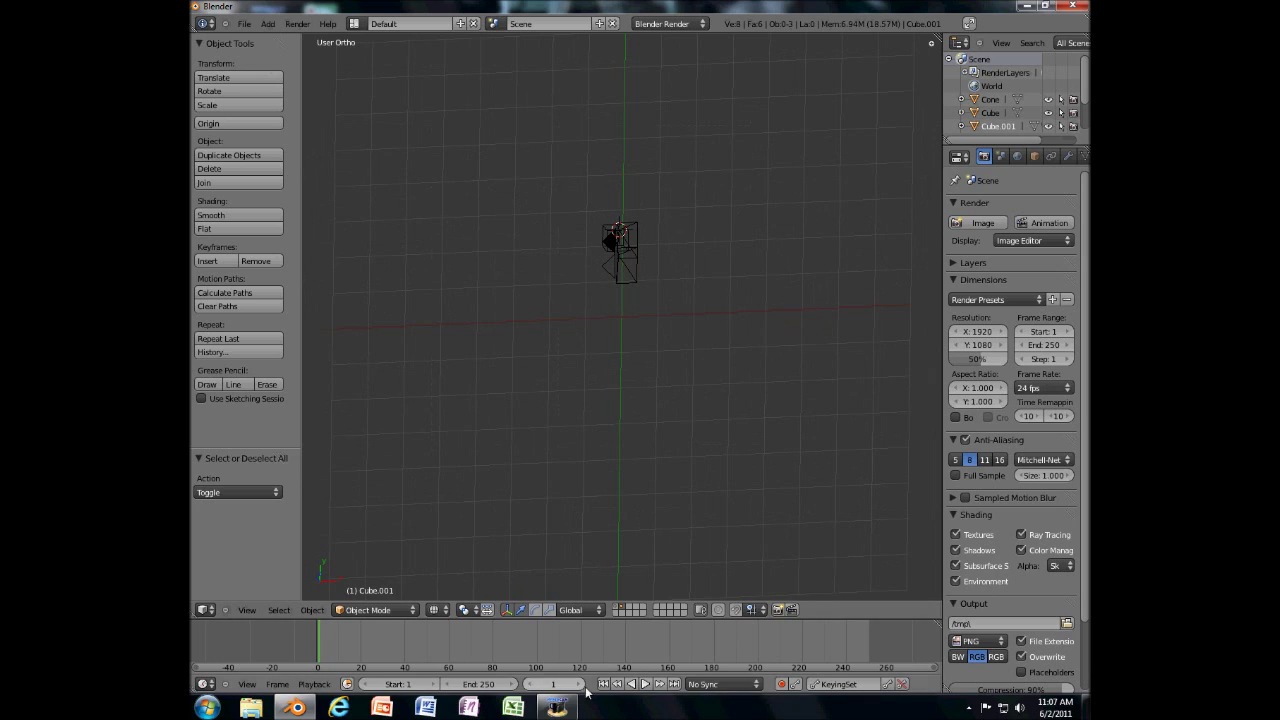
{"action": "left_click", "coordinate": [562, 708]}
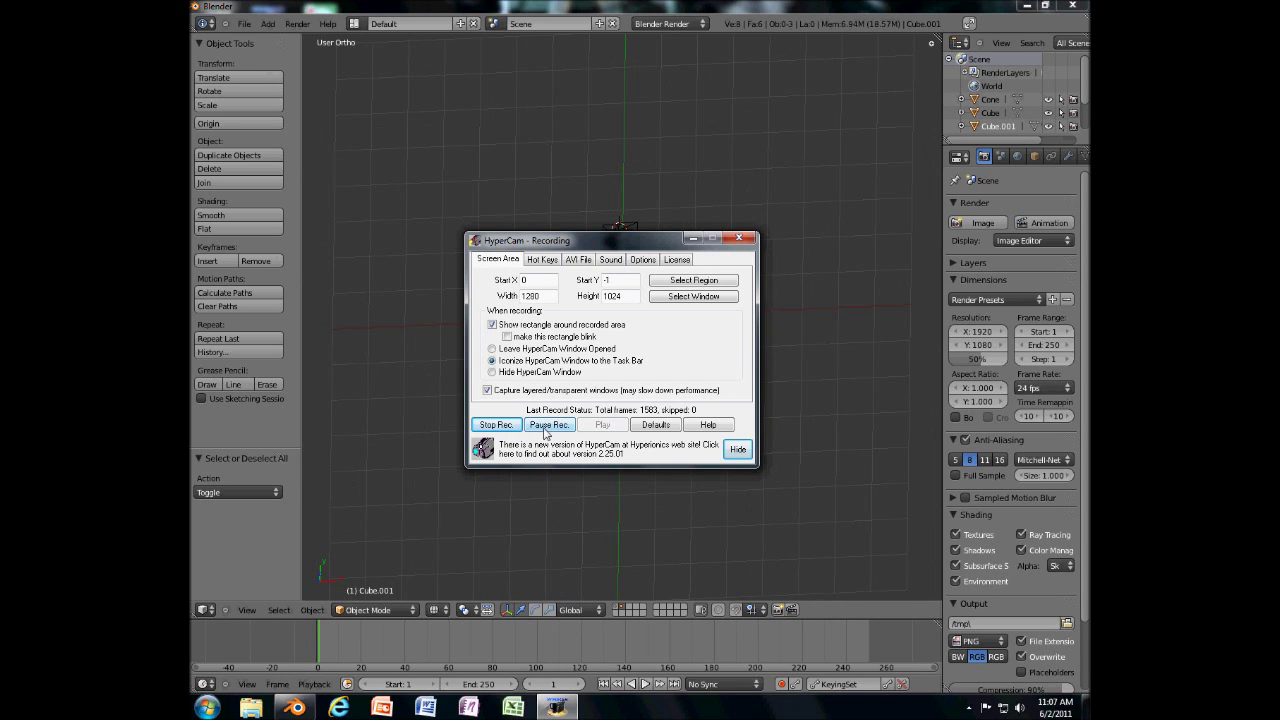
{"action": "left_click", "coordinate": [692, 238]}
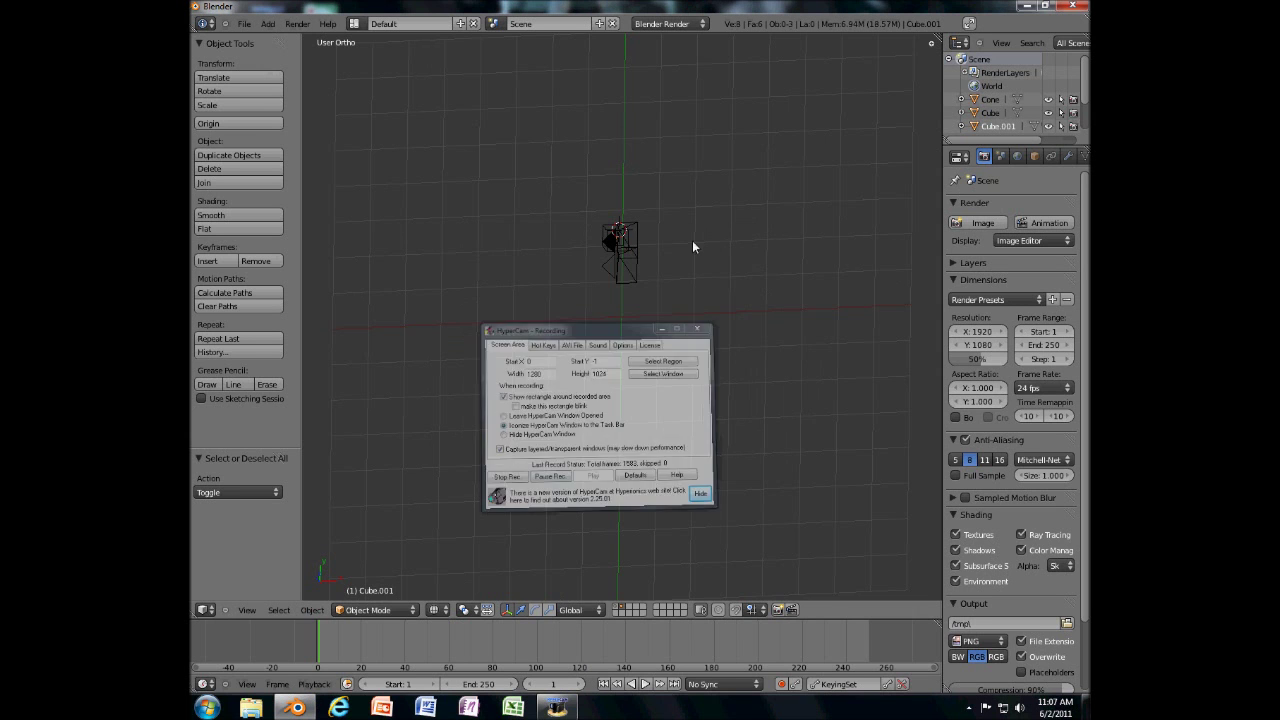
{"action": "middle_click_drag", "start_coordinate": [581, 326], "coordinate": [703, 251]}
- Select Cube.001, show all layers, and rotate it 90° around Y
{"action": "right_click", "coordinate": [651, 150]}
{"action": "left_click", "coordinate": [619, 607]}
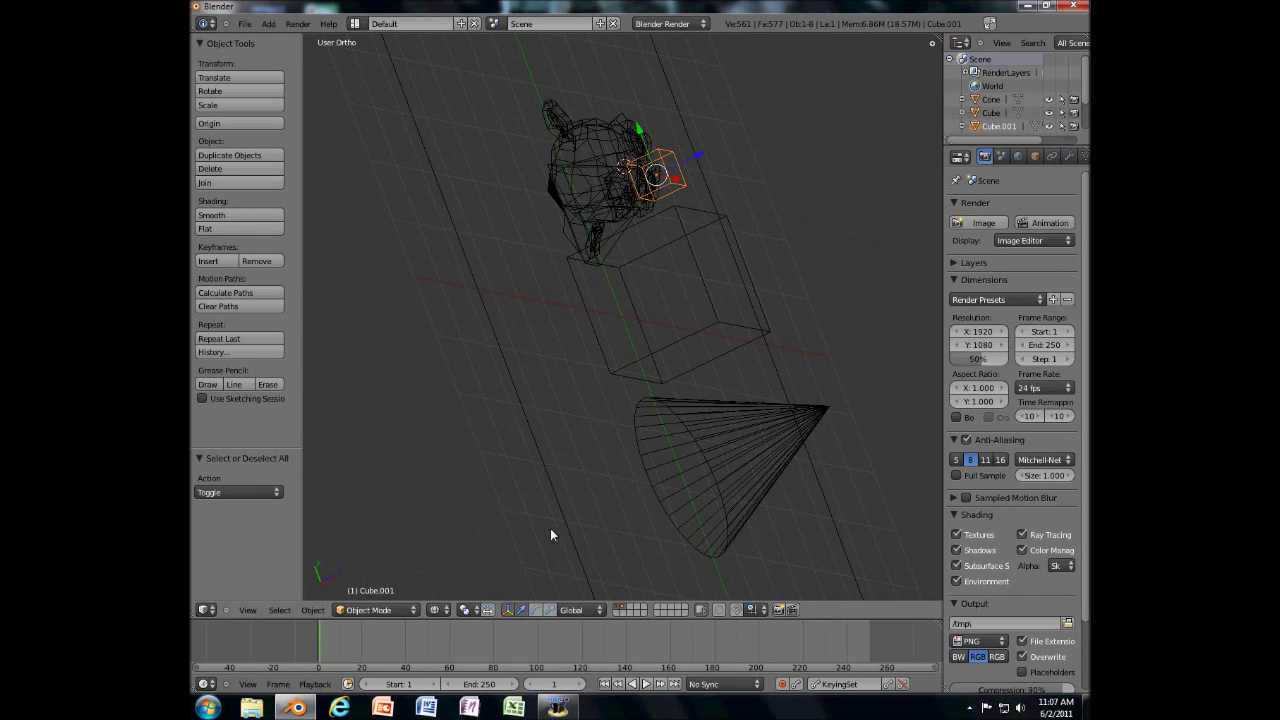
{"action": "middle_click_drag", "start_coordinate": [554, 409], "coordinate": [541, 289]}
{"action": "type", "text": "ry"}
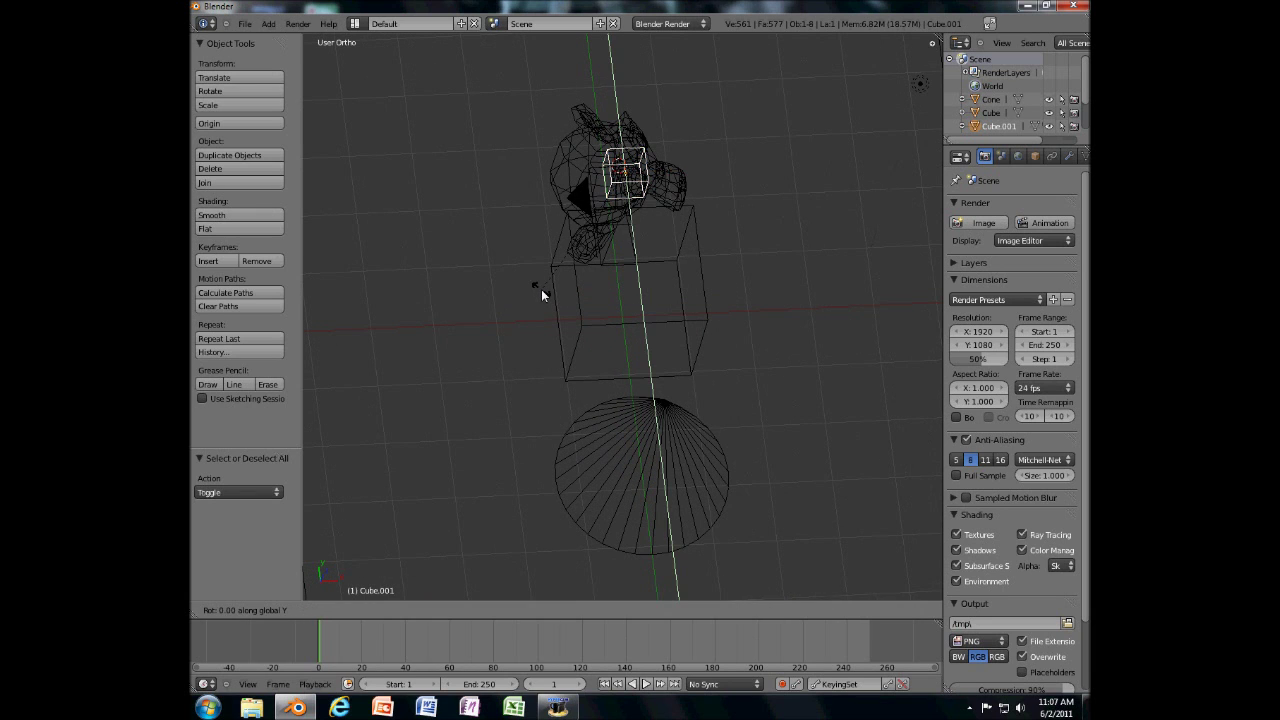
{"action": "type", "text": "90"}
{"action": "key", "text": "Return"}
- Move Cube.001 along X, settling at X 3.029
{"action": "middle_click_drag", "start_coordinate": [695, 170], "coordinate": [589, 335]}
{"action": "key", "text": "g"}
{"action": "left_click", "coordinate": [845, 408]}
{"action": "middle_click_drag", "start_coordinate": [845, 408], "coordinate": [665, 458]}
{"action": "key", "text": "g"}
{"action": "key", "text": "x"}
{"action": "left_click", "coordinate": [845, 374]}
{"action": "scroll", "coordinate": [858, 374], "scroll_direction": "down", "scroll_amount": 2}
{"action": "key", "text": "g"}
{"action": "key", "text": "x"}
{"action": "left_click", "coordinate": [880, 372]}
- Check the framing through the camera, then select the camera and show its object properties
{"action": "key", "text": "KP_0"}
{"action": "scroll", "coordinate": [655, 331], "scroll_direction": "up", "scroll_amount": 2}
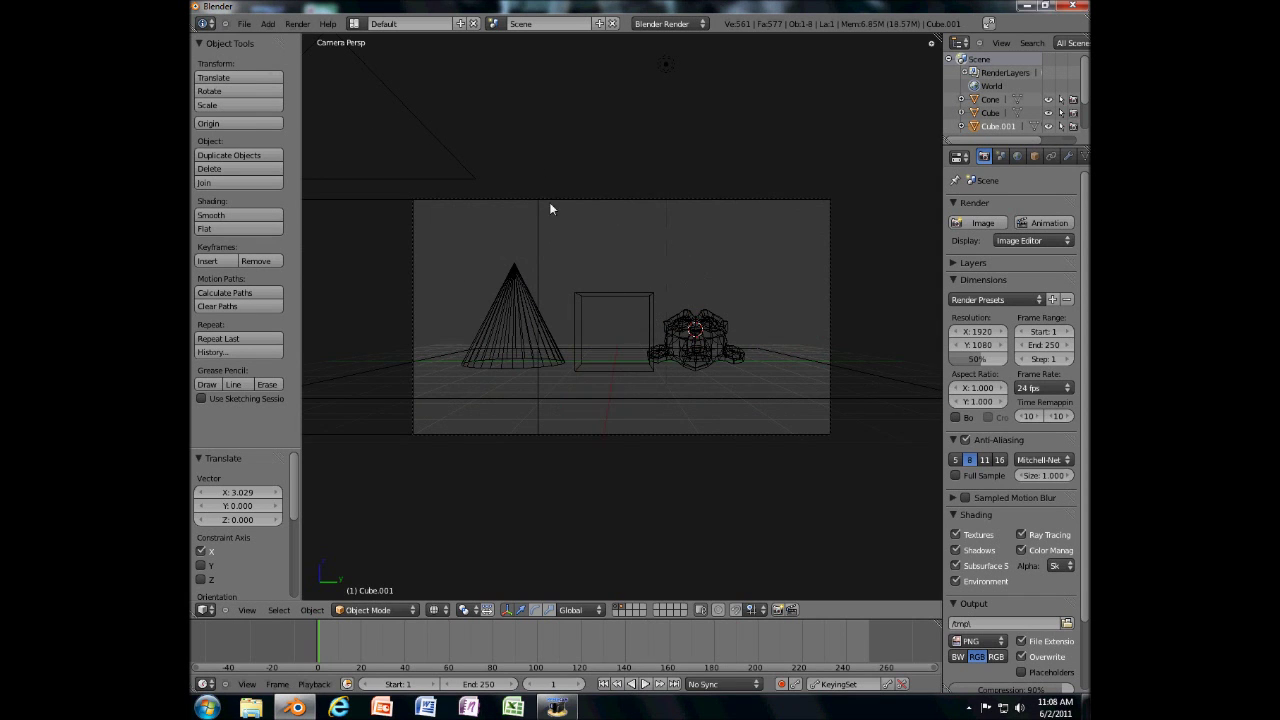
{"action": "middle_click_drag", "start_coordinate": [563, 212], "coordinate": [790, 339]}
{"action": "right_click", "coordinate": [752, 337]}
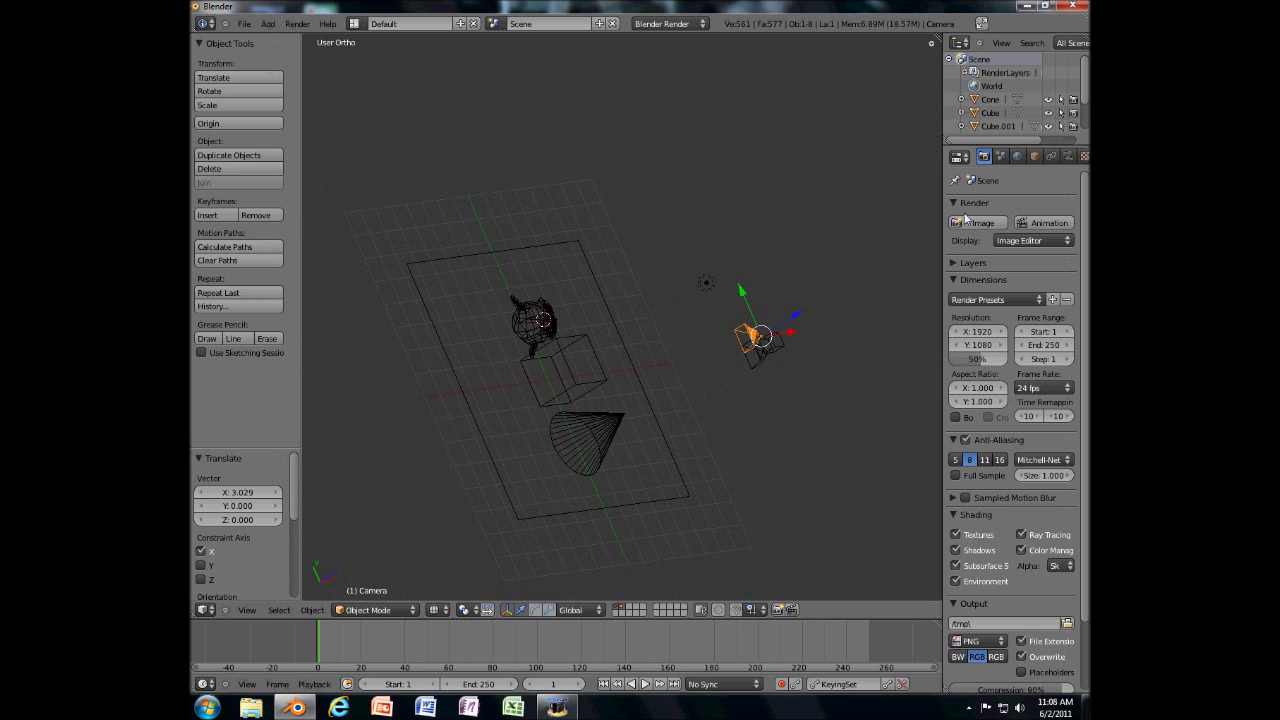
{"action": "left_click", "coordinate": [1034, 156]}
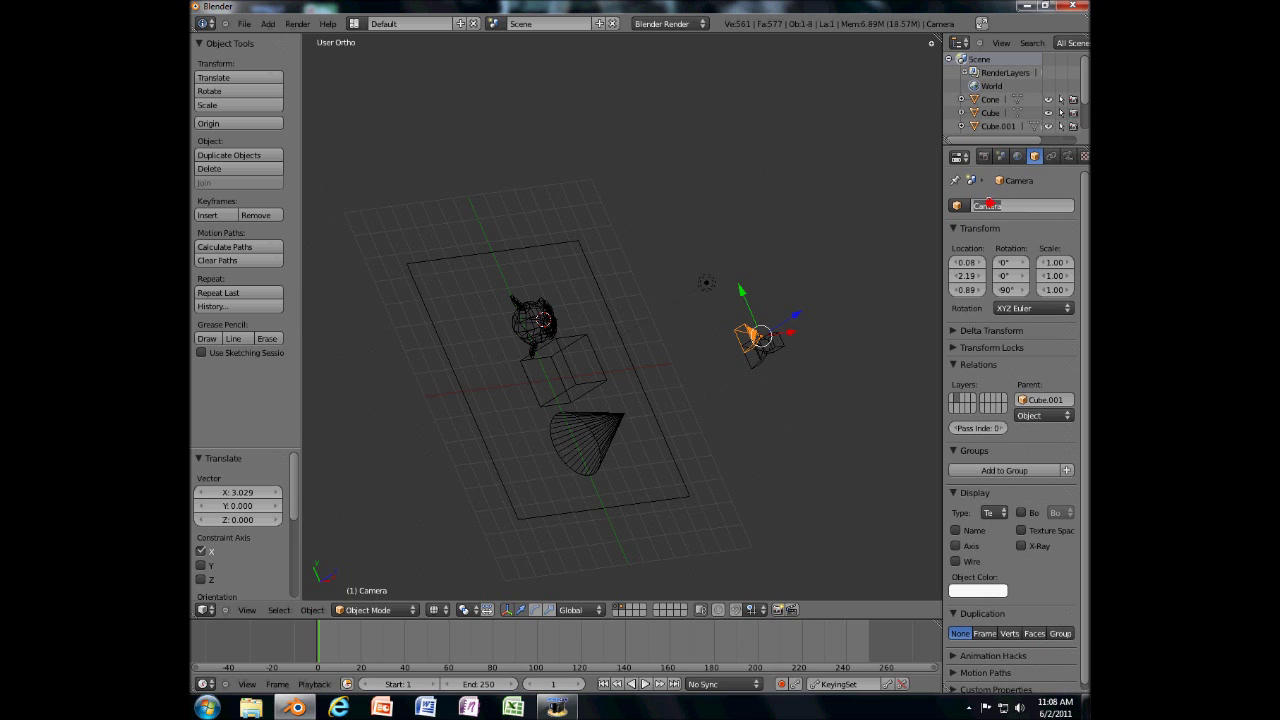
- Rename the first camera to RightEye
{"action": "middle_click_drag", "start_coordinate": [839, 291], "coordinate": [656, 462]}
{"action": "key", "text": "KP_7"}
{"action": "left_click", "coordinate": [1025, 202]}
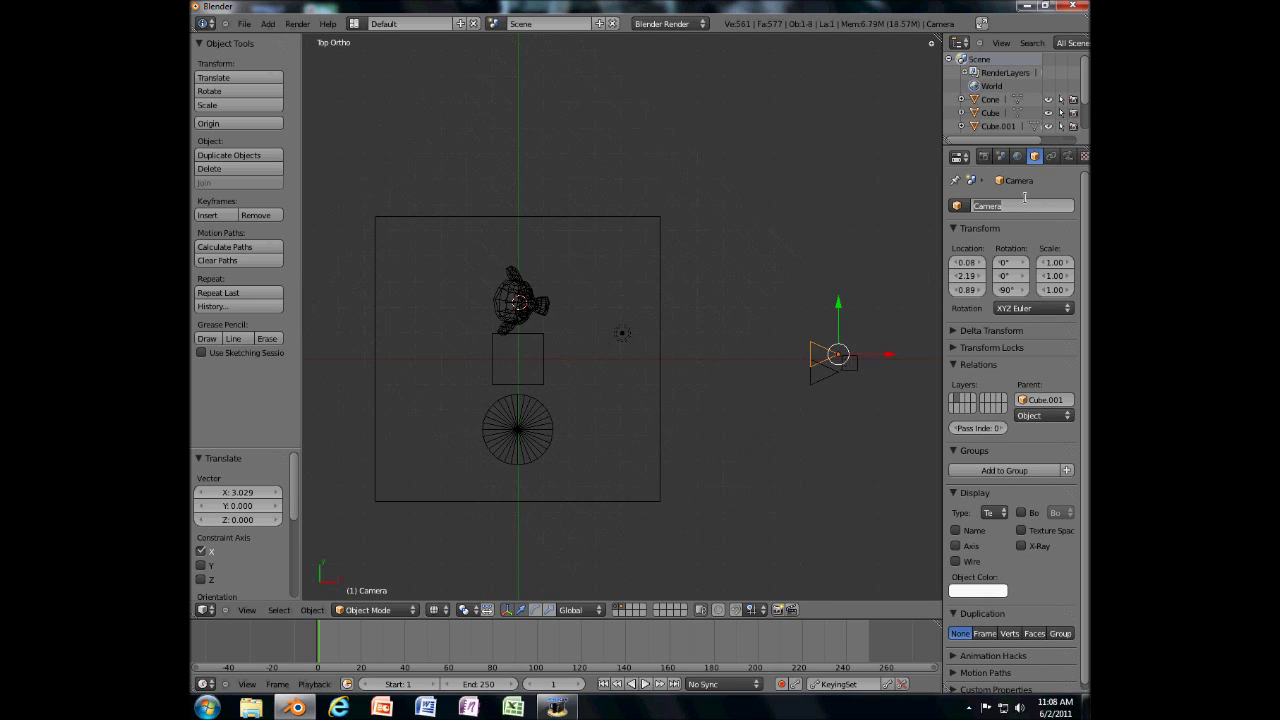
{"action": "type", "text": "RightEye"}
{"action": "key", "text": "Return"}
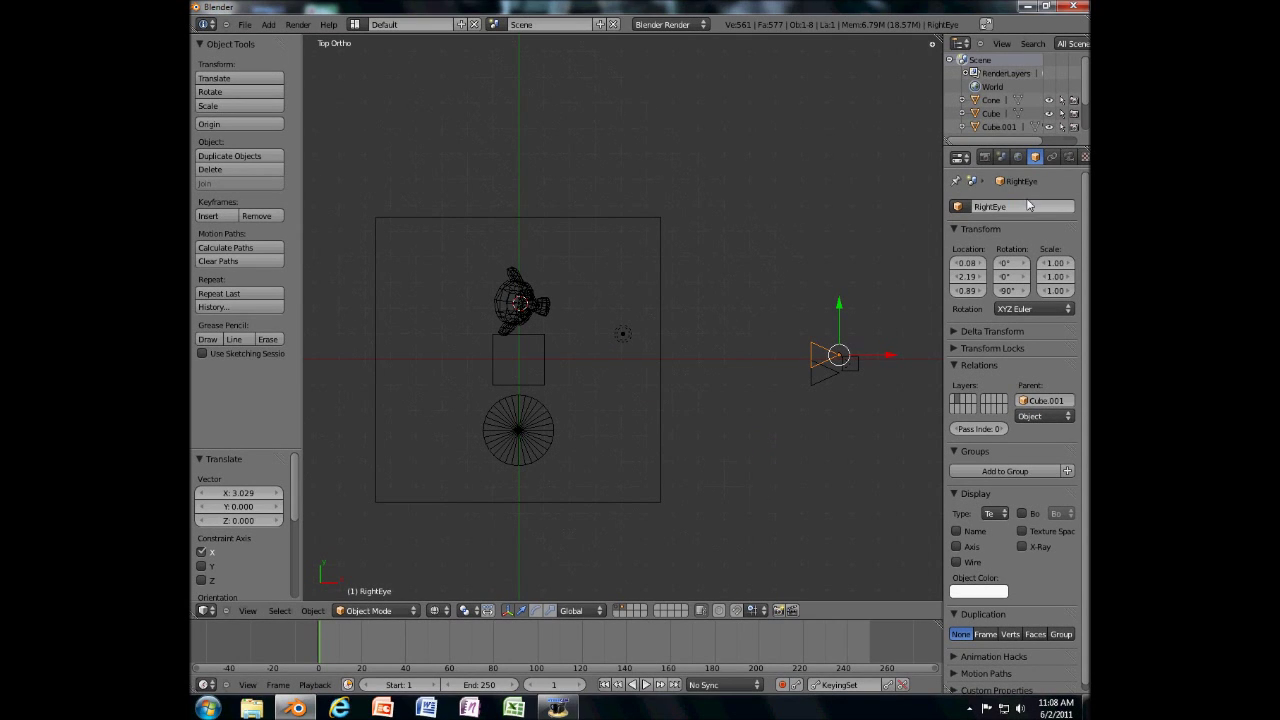
- Rename Camera.001 to LeftEye
{"action": "right_click", "coordinate": [868, 356]}
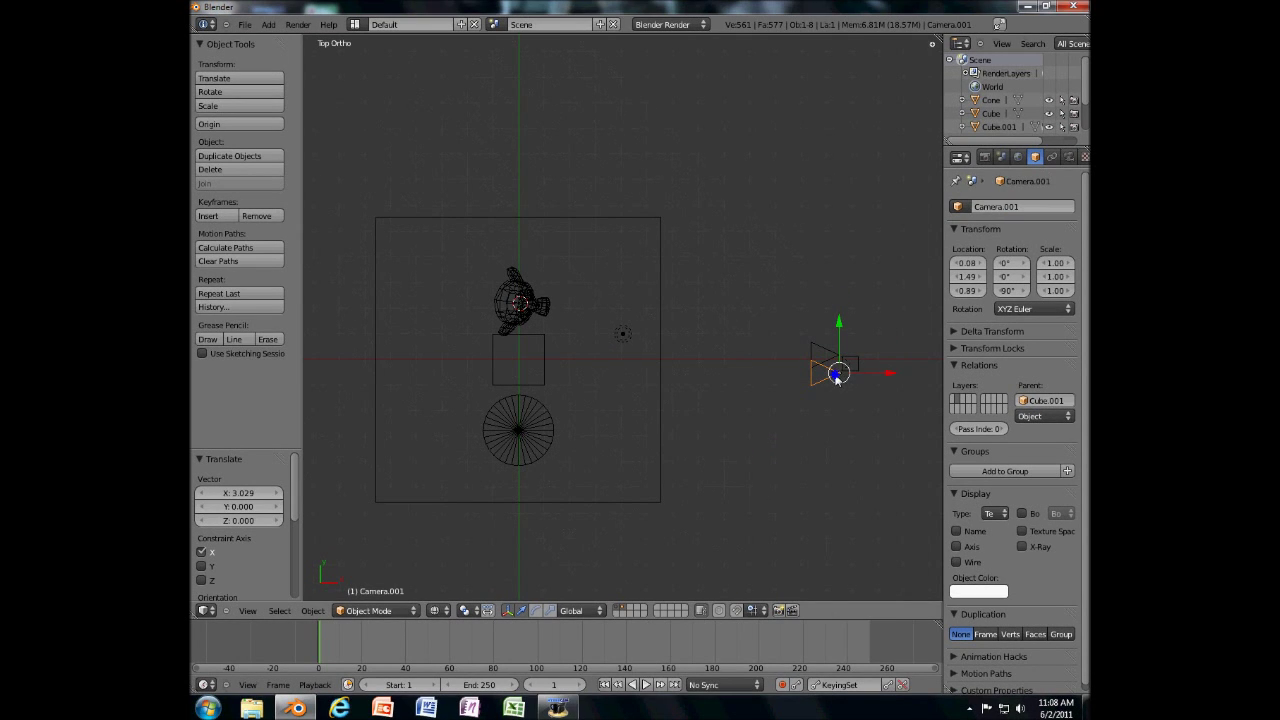
{"action": "left_click", "coordinate": [1001, 208]}
{"action": "type", "text": "LeftEye"}
{"action": "key", "text": "Return"}
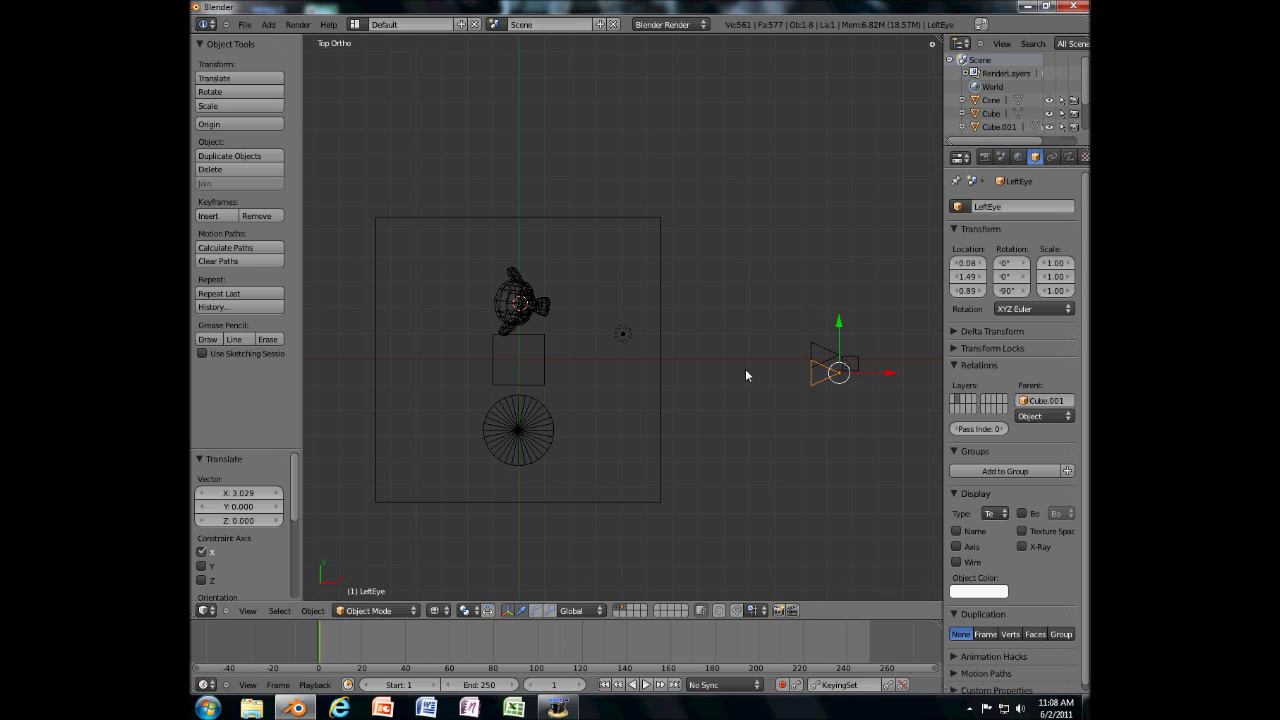
- Create a new linked-objects scene named RightEye
{"action": "right_click", "coordinate": [819, 354]}
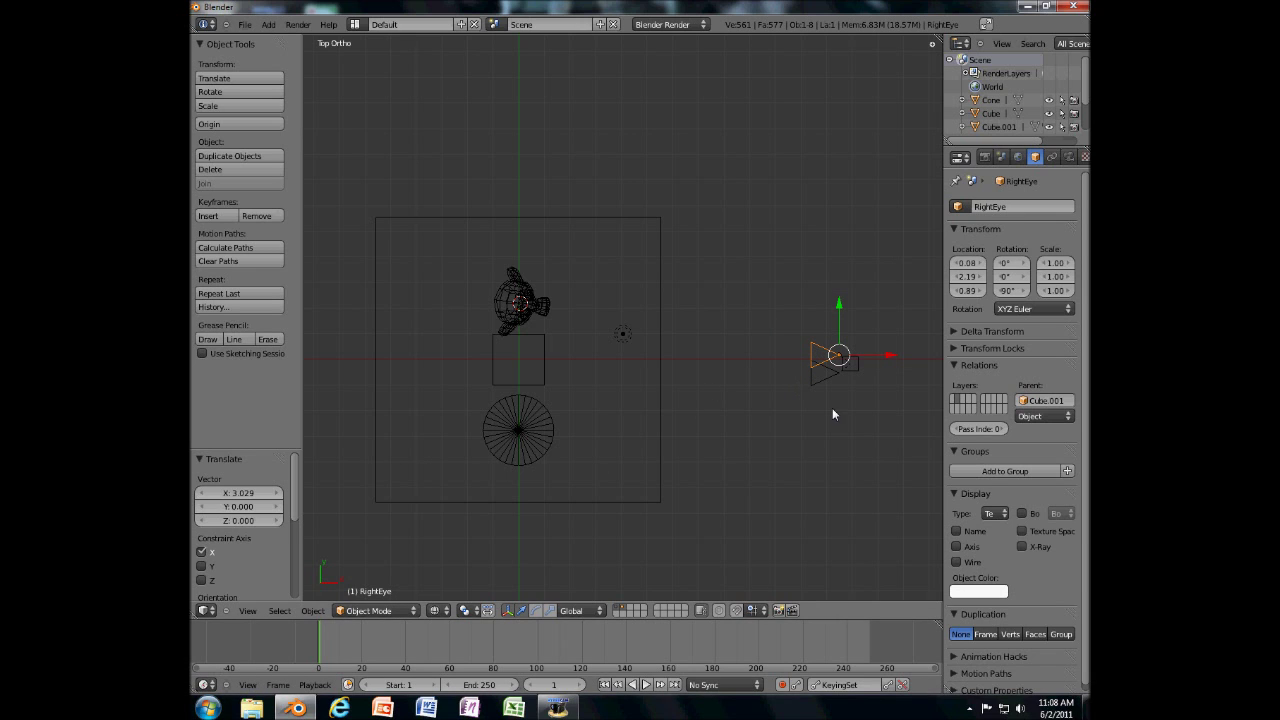
{"action": "left_click", "coordinate": [600, 25]}
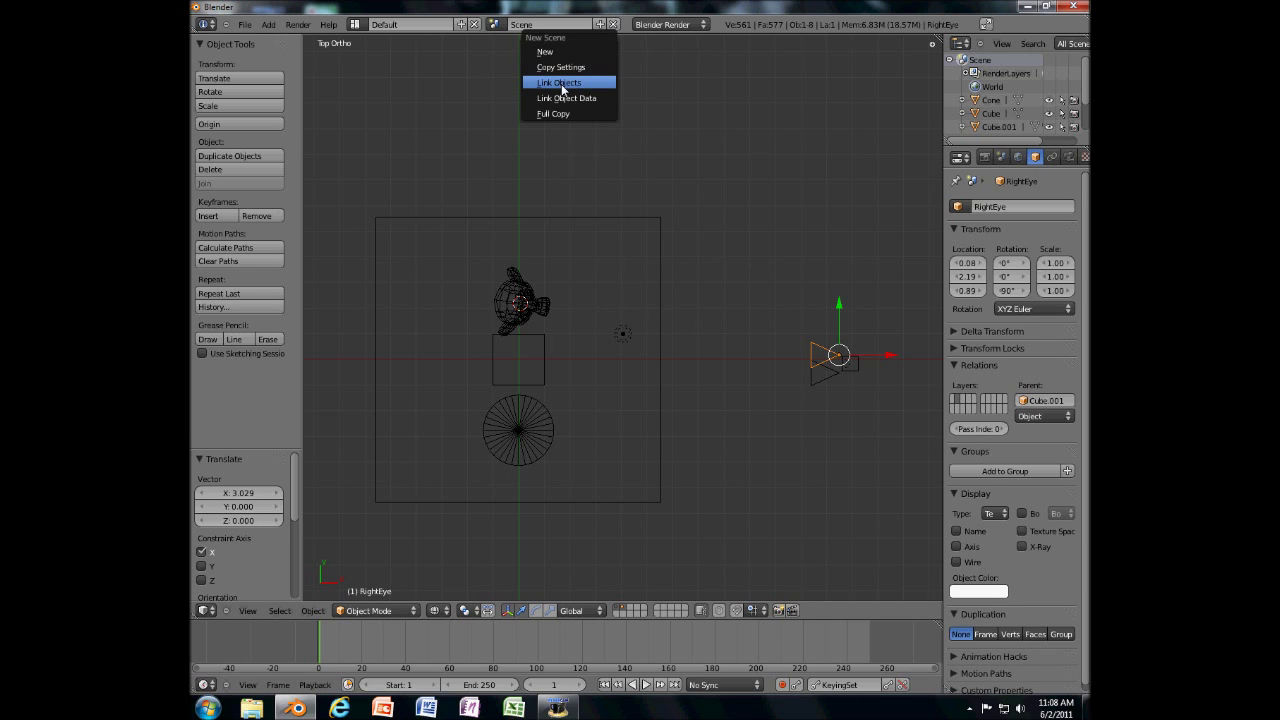
{"action": "left_click", "coordinate": [562, 87]}
{"action": "left_click", "coordinate": [548, 24]}
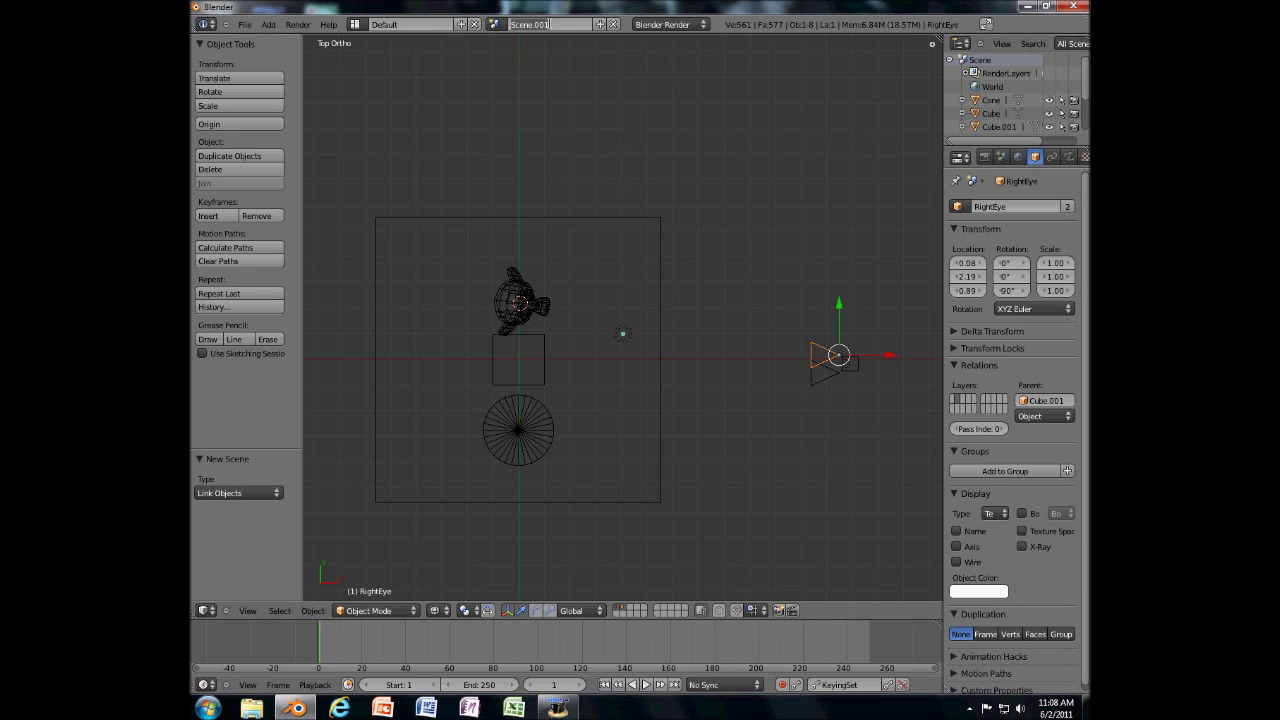
{"action": "type", "text": "RightE"}
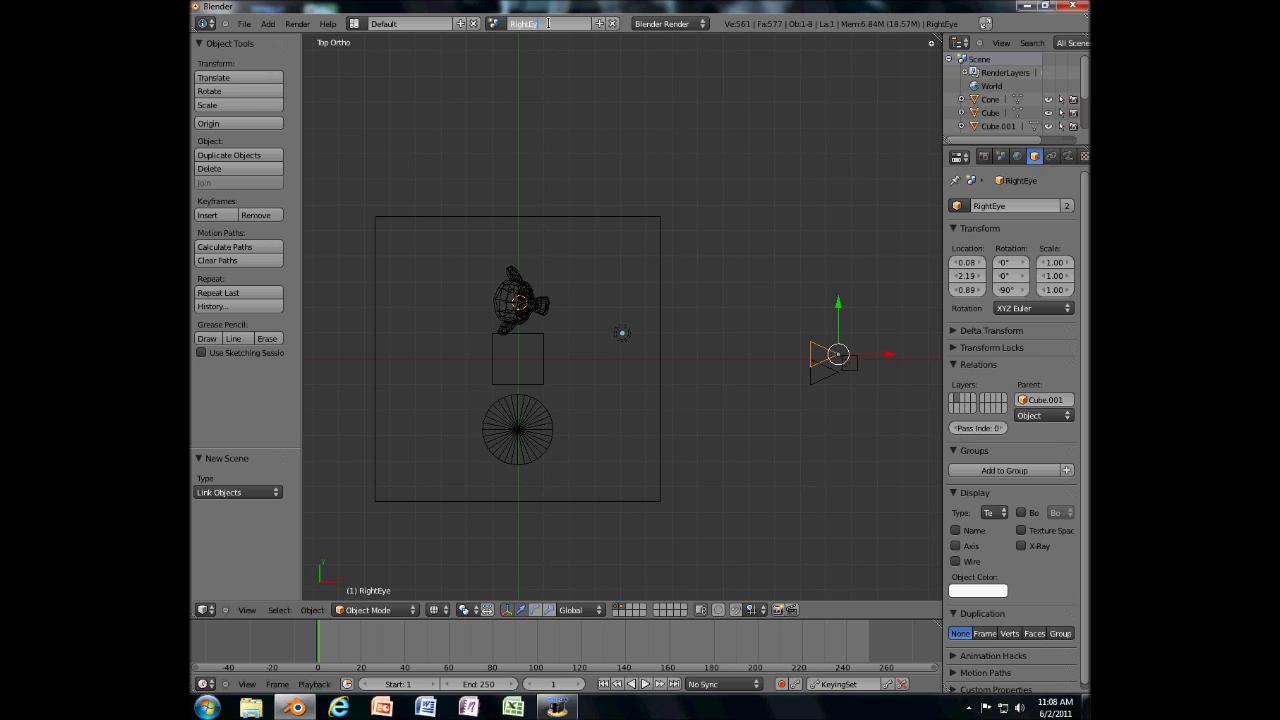
{"action": "type", "text": "ye"}
{"action": "key", "text": "Return"}
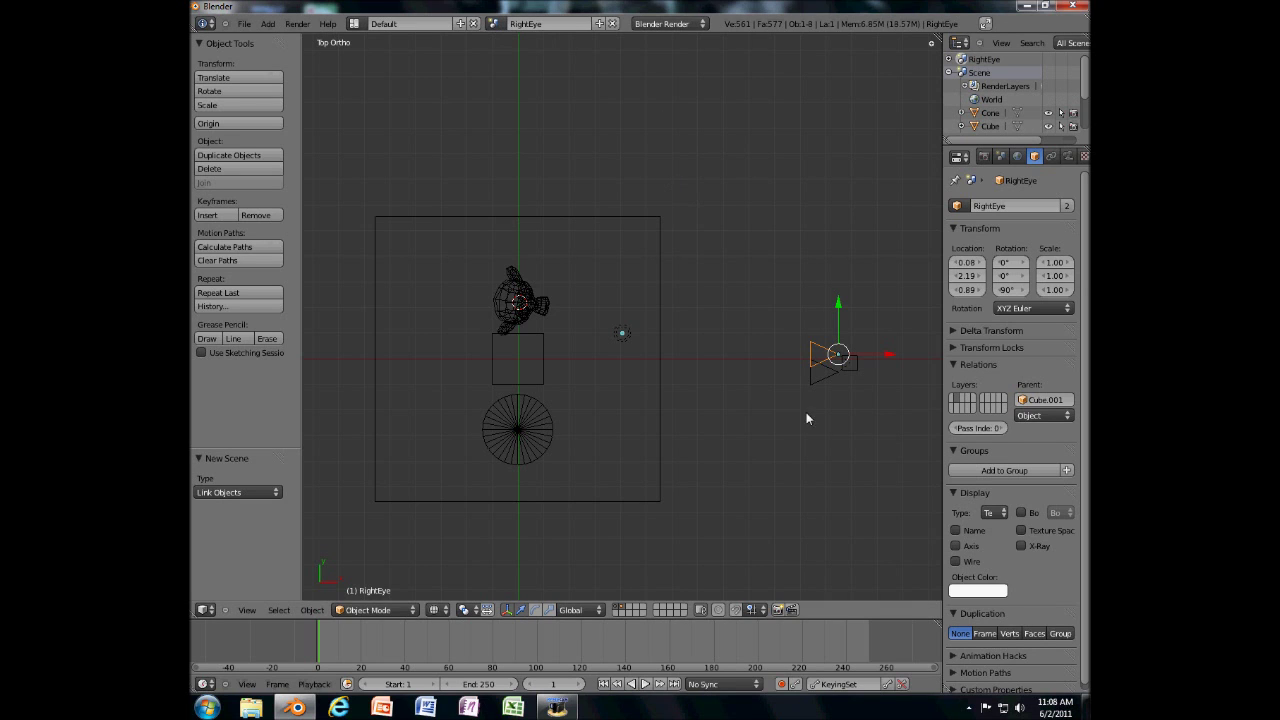
- Create a new linked-object-data scene named LeftEye
{"action": "right_click", "coordinate": [810, 376]}
{"action": "left_click", "coordinate": [596, 24]}
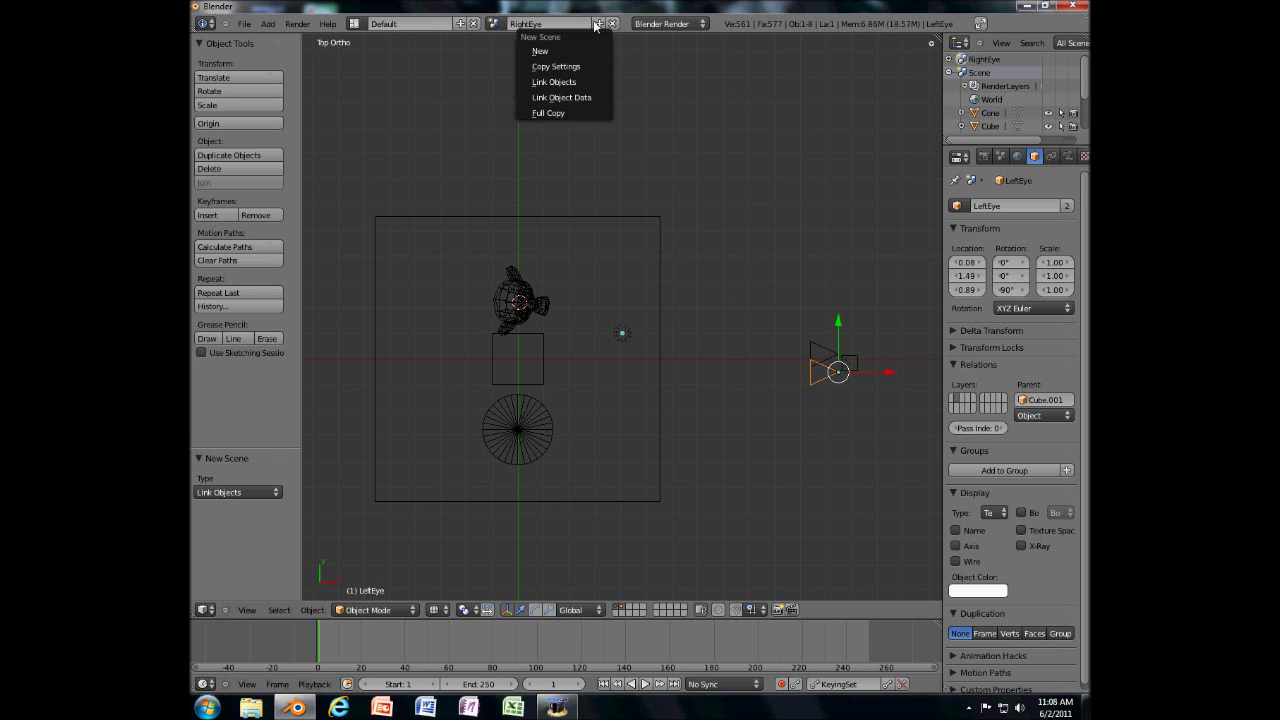
{"action": "left_click", "coordinate": [586, 98]}
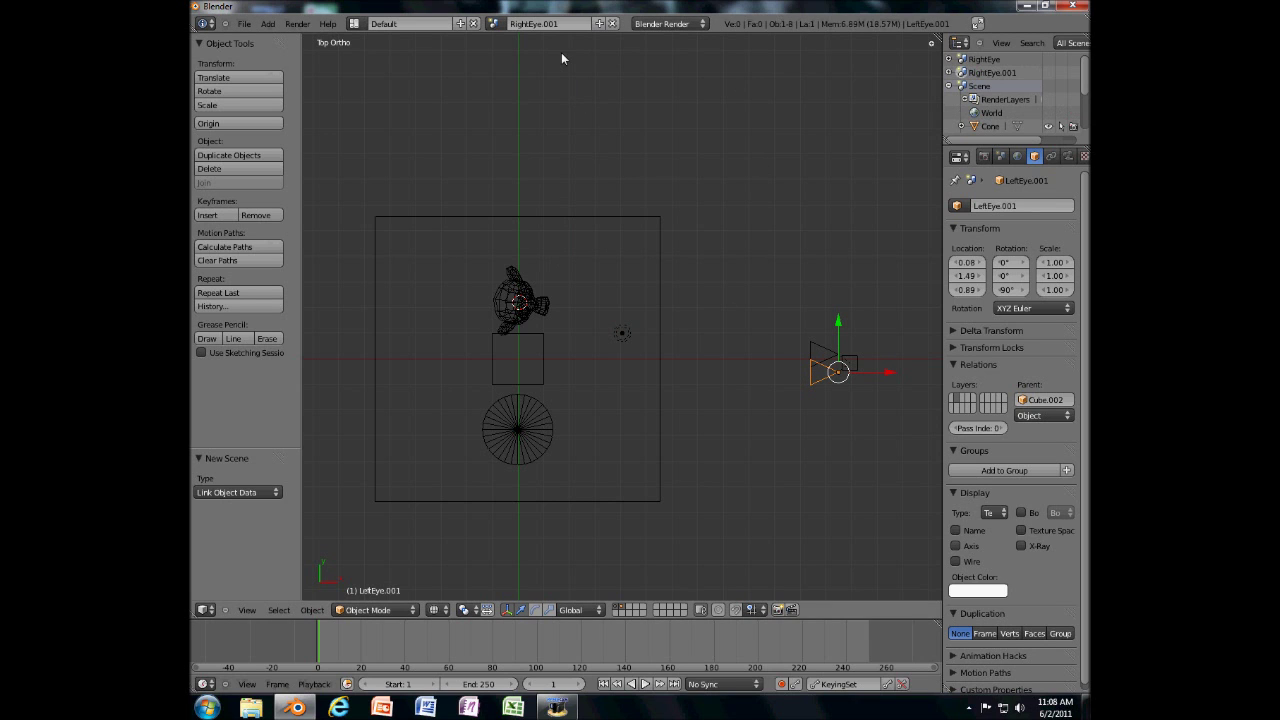
{"action": "double_click", "coordinate": [548, 24]}
{"action": "type", "text": "LeftEye"}
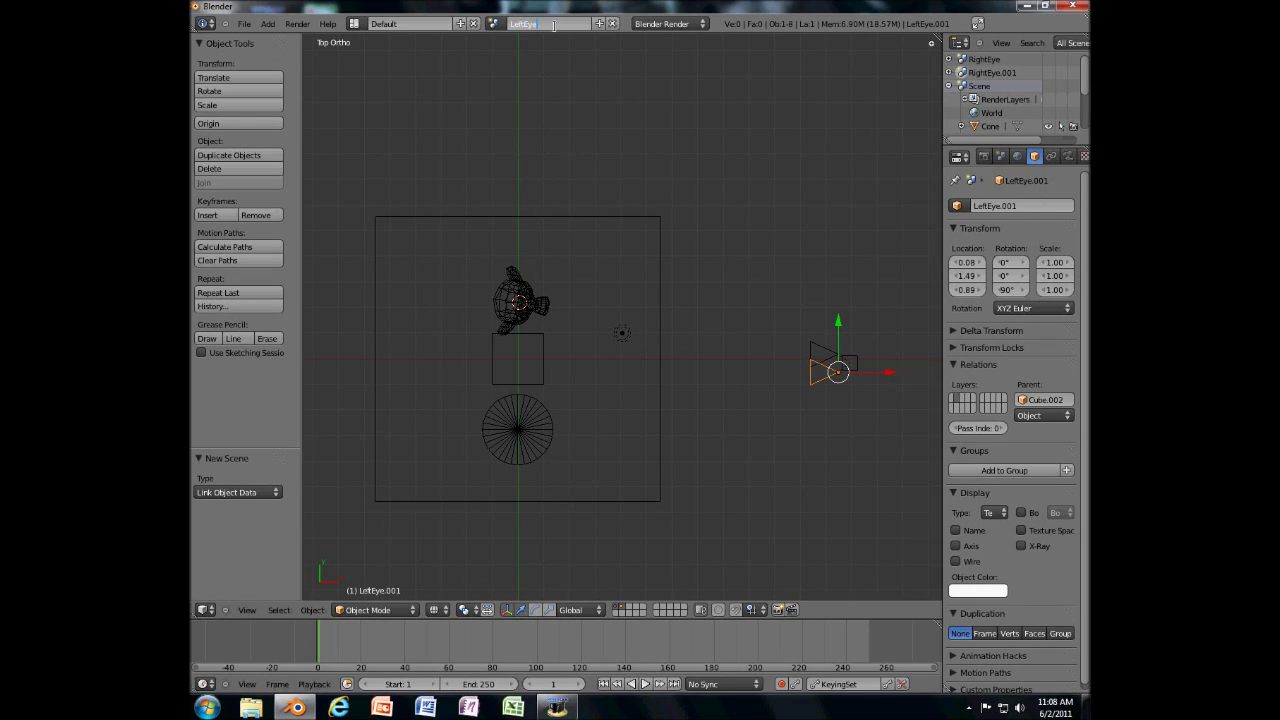
{"action": "key", "text": "Return"}
- Switch between the RightEye and LeftEye scenes, ending in LeftEye
{"action": "left_click", "coordinate": [495, 23]}
{"action": "left_click", "coordinate": [513, 58]}
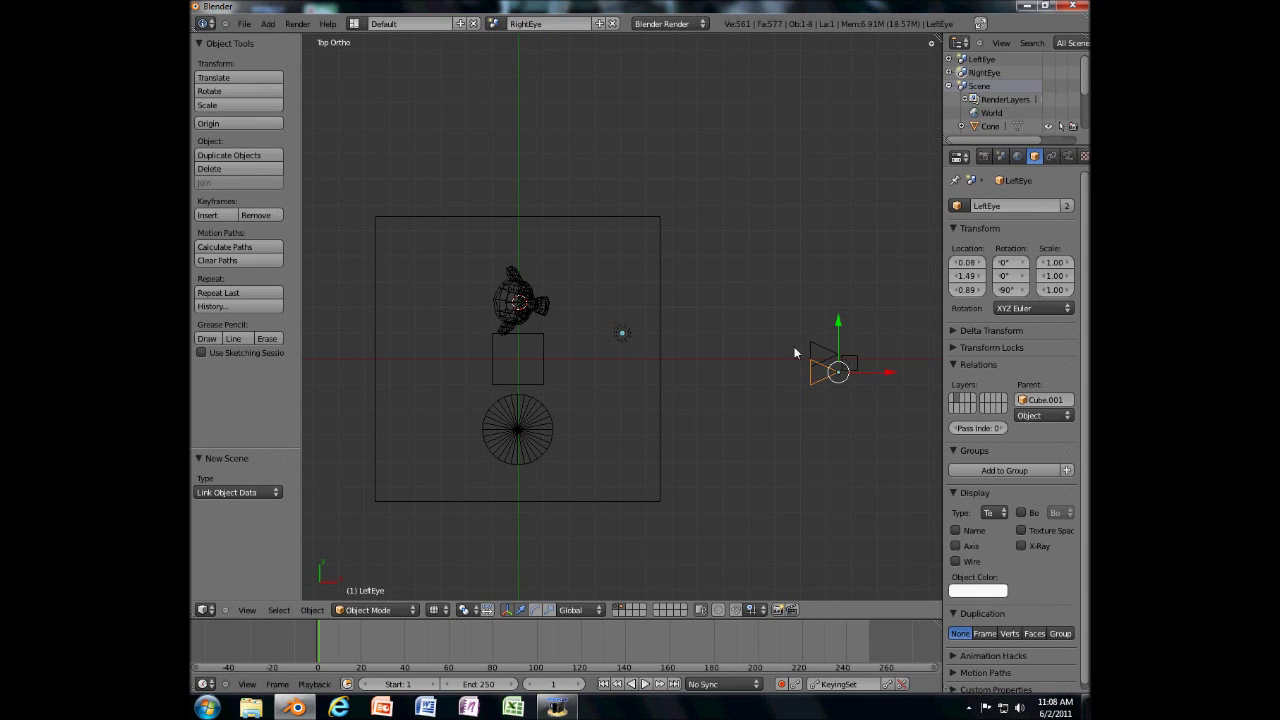
{"action": "left_click", "coordinate": [495, 23]}
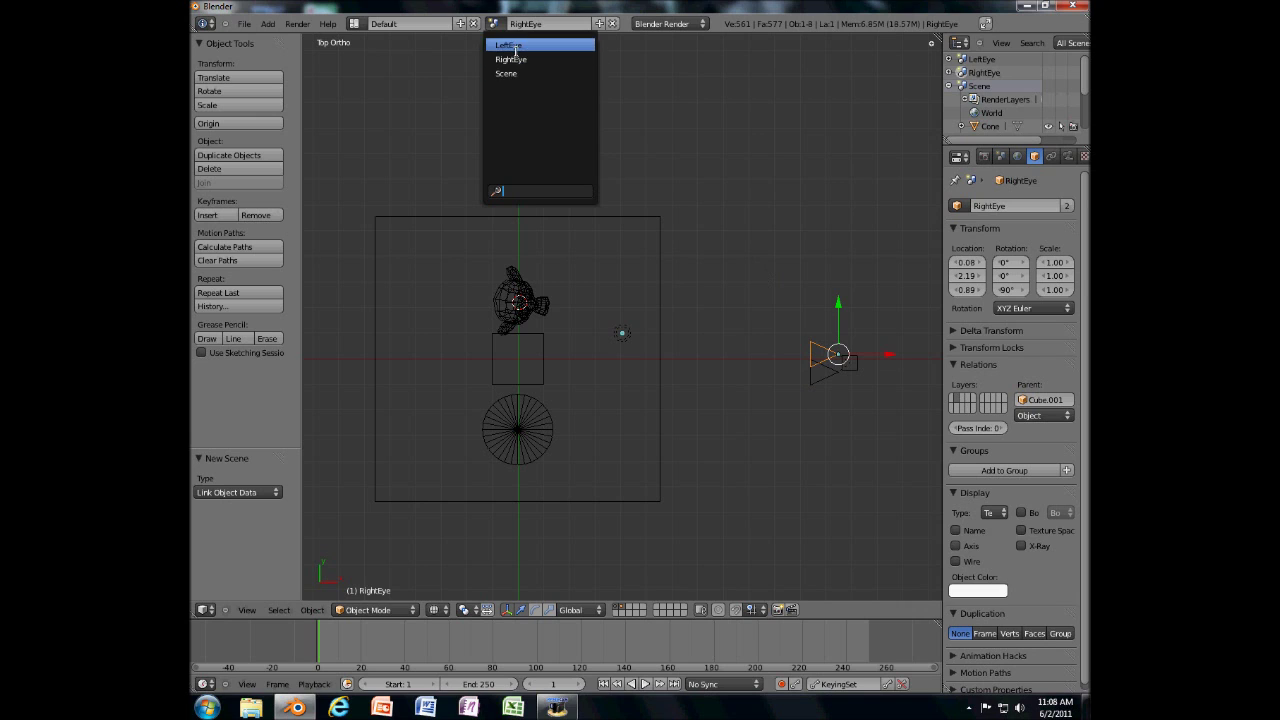
{"action": "left_click", "coordinate": [512, 45]}
{"action": "left_click", "coordinate": [495, 23]}
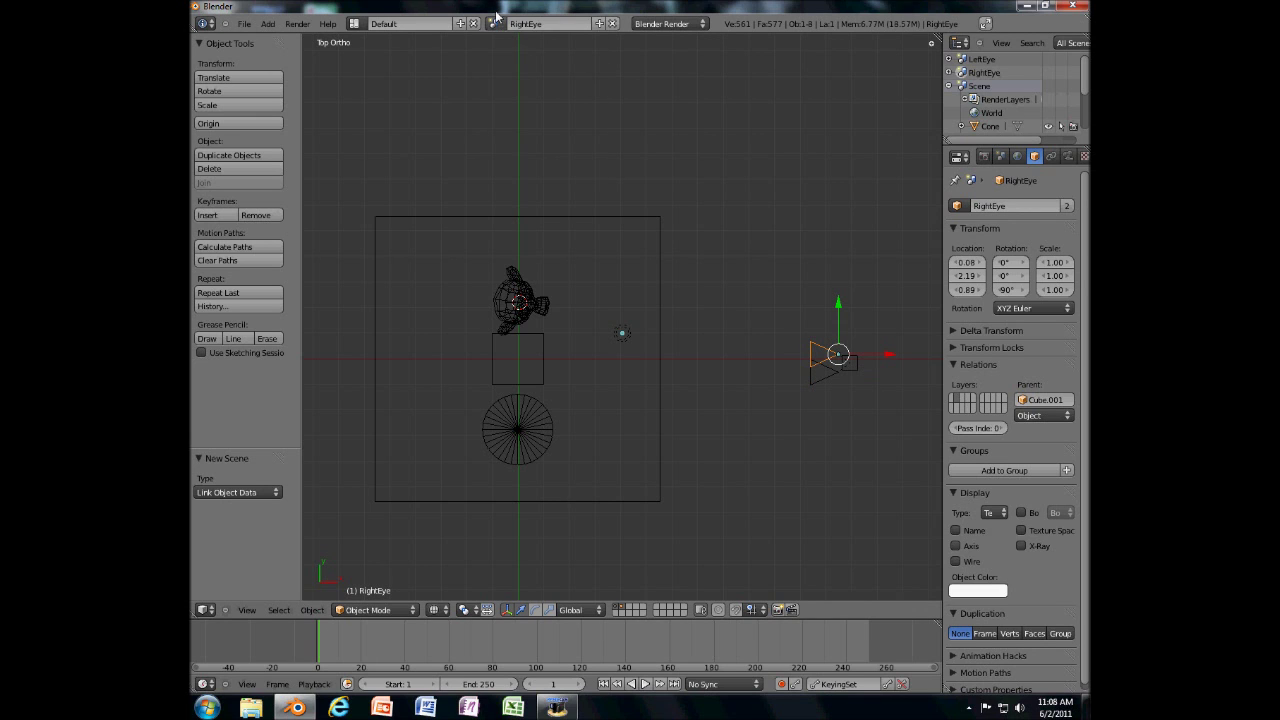
{"action": "left_click", "coordinate": [493, 23]}
{"action": "left_click", "coordinate": [509, 46]}
- Look through the LeftEye scene's camera, then return to an orthographic overview
{"action": "middle_click_drag", "start_coordinate": [741, 217], "coordinate": [737, 351]}
{"action": "scroll", "coordinate": [855, 398], "scroll_direction": "down", "scroll_amount": 5}
{"action": "key", "text": "KP_0"}
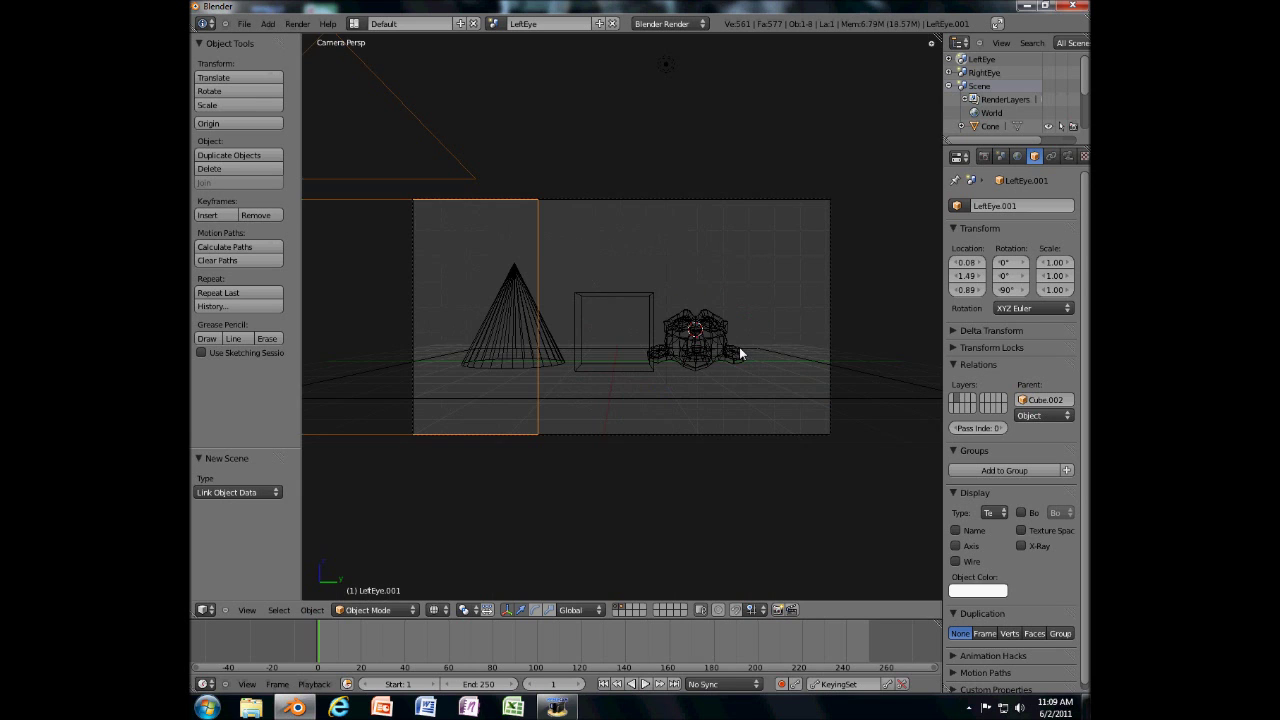
{"action": "key", "text": "KP_0"}
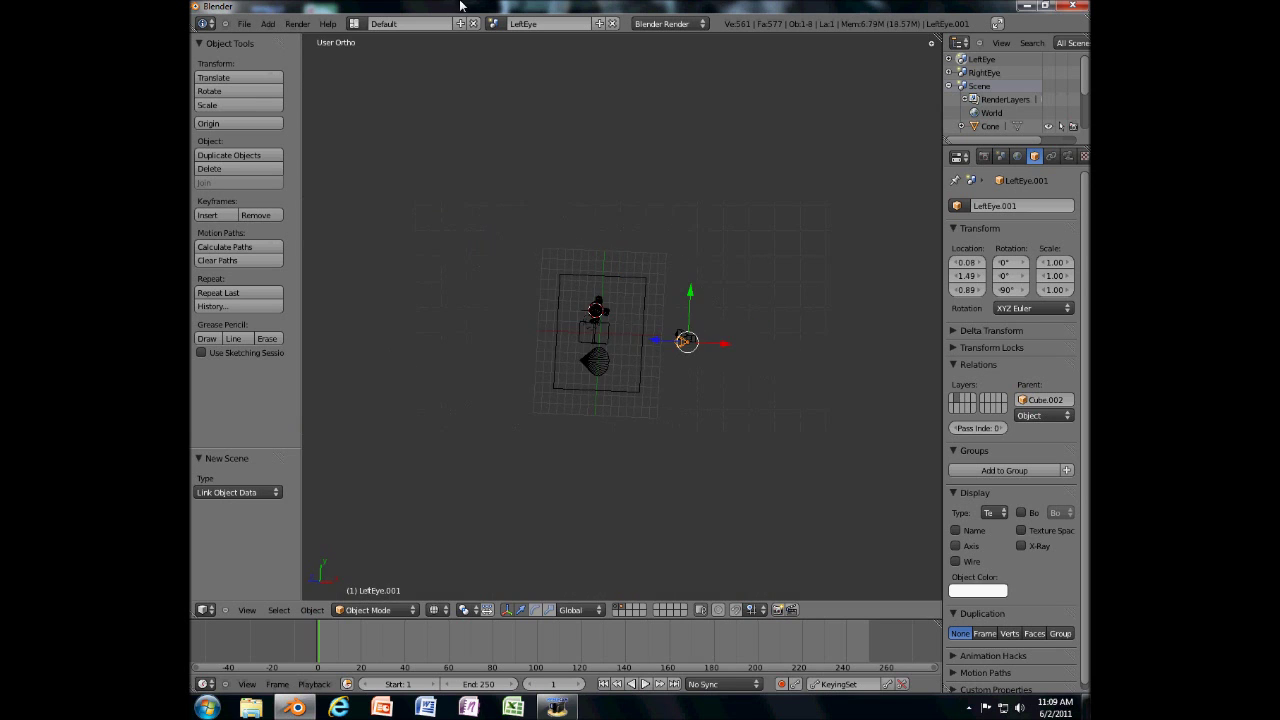
- Switch to the Compositing layout, enable Use Nodes and Backdrop, and render with F12
{"action": "left_click", "coordinate": [353, 23]}
{"action": "left_click", "coordinate": [390, 55]}
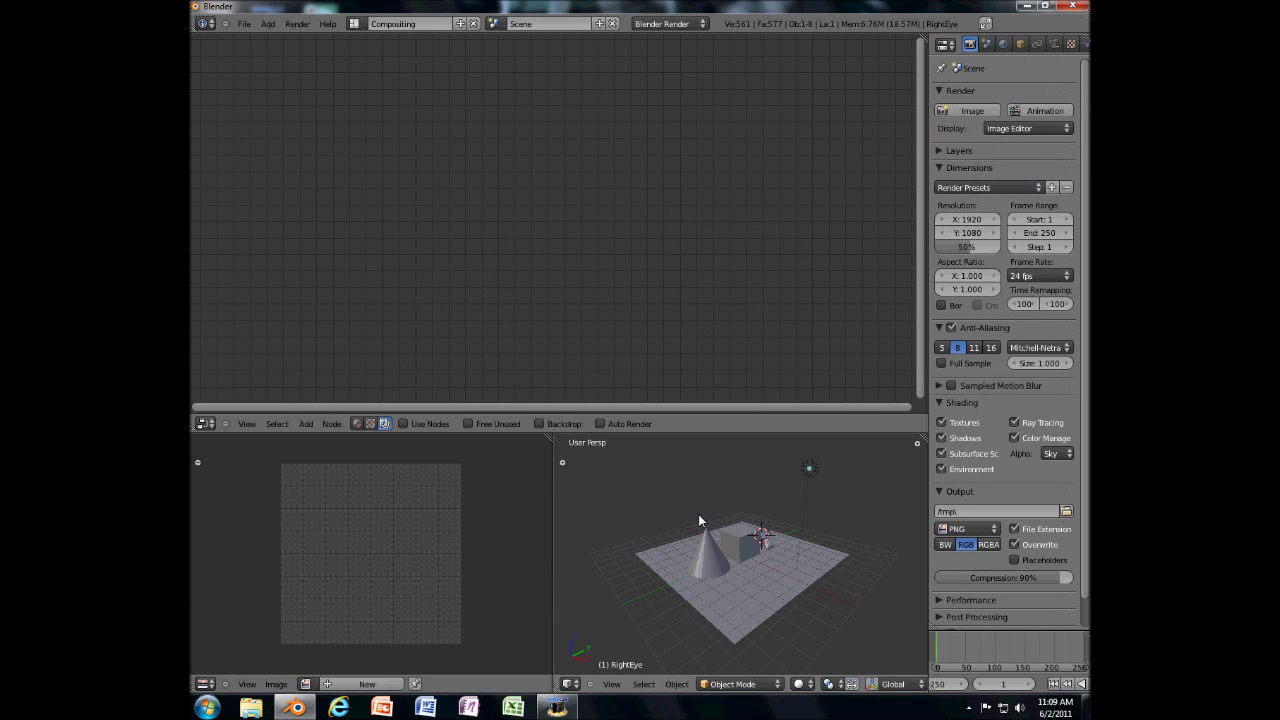
{"action": "key", "text": "F12"}
{"action": "scroll", "coordinate": [619, 564], "scroll_direction": "down", "scroll_amount": 2}
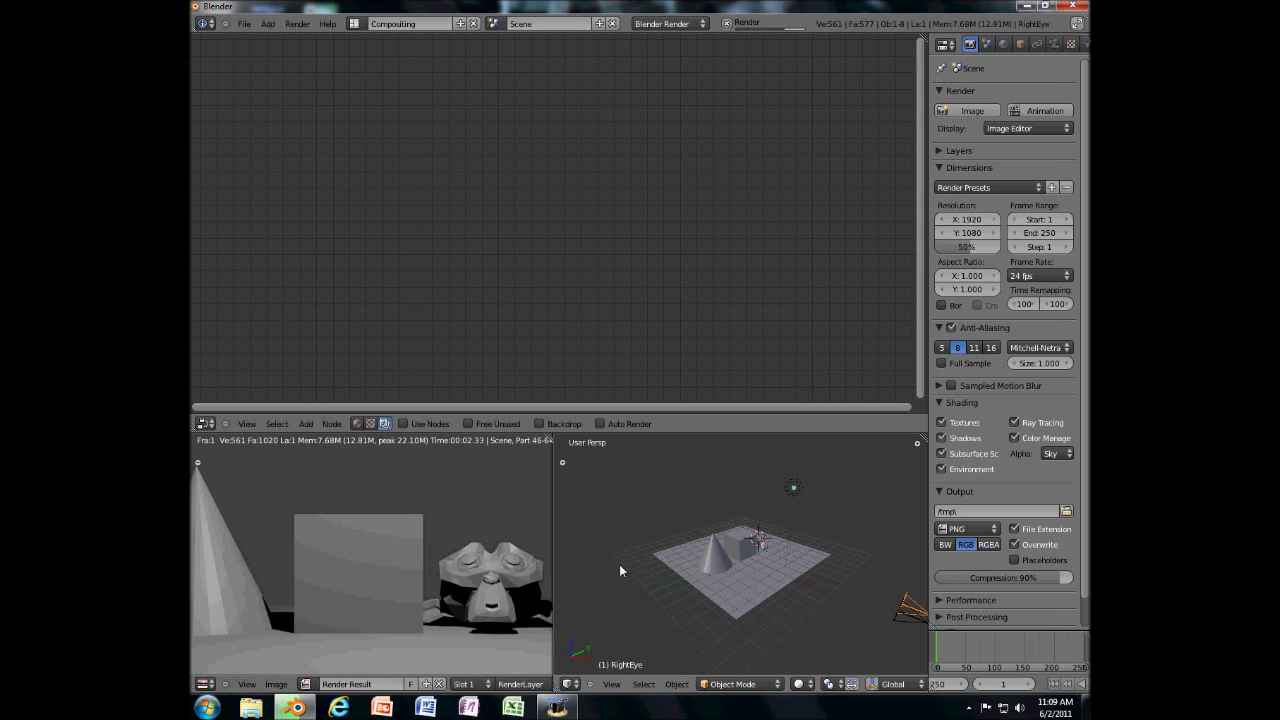
{"action": "left_click", "coordinate": [403, 423]}
{"action": "left_click", "coordinate": [539, 423]}
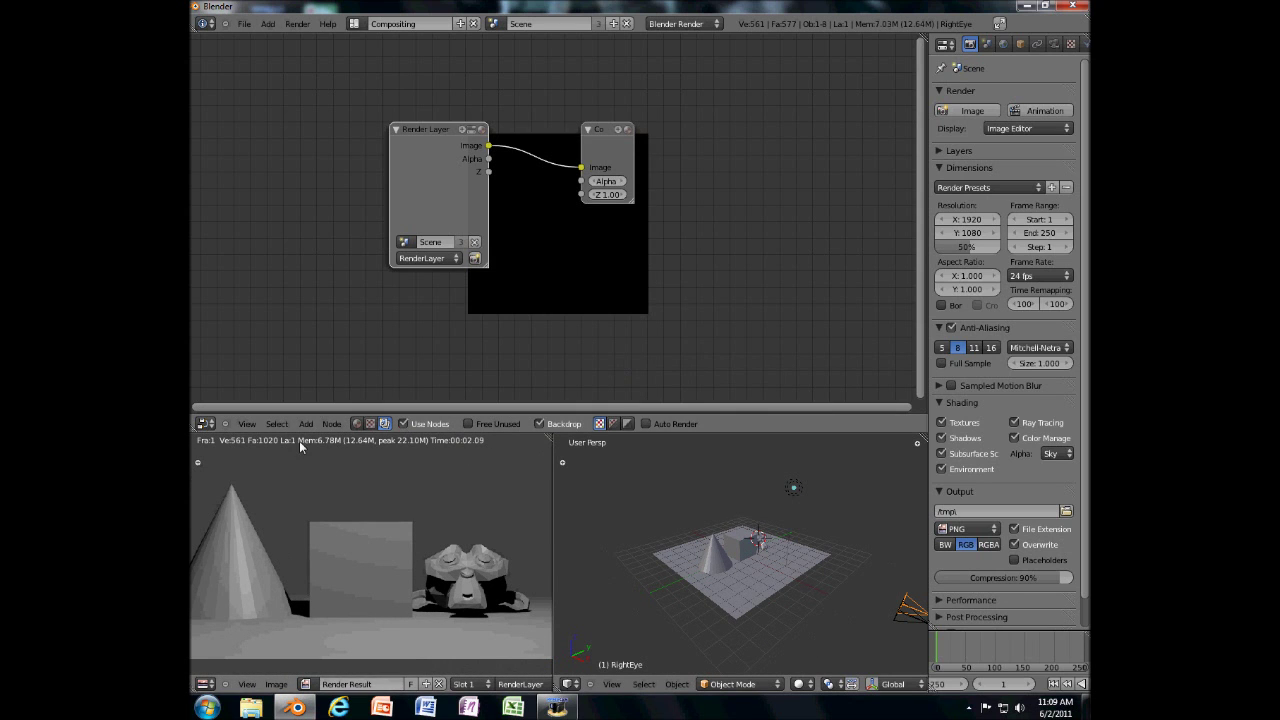
{"action": "key", "text": "F12"}
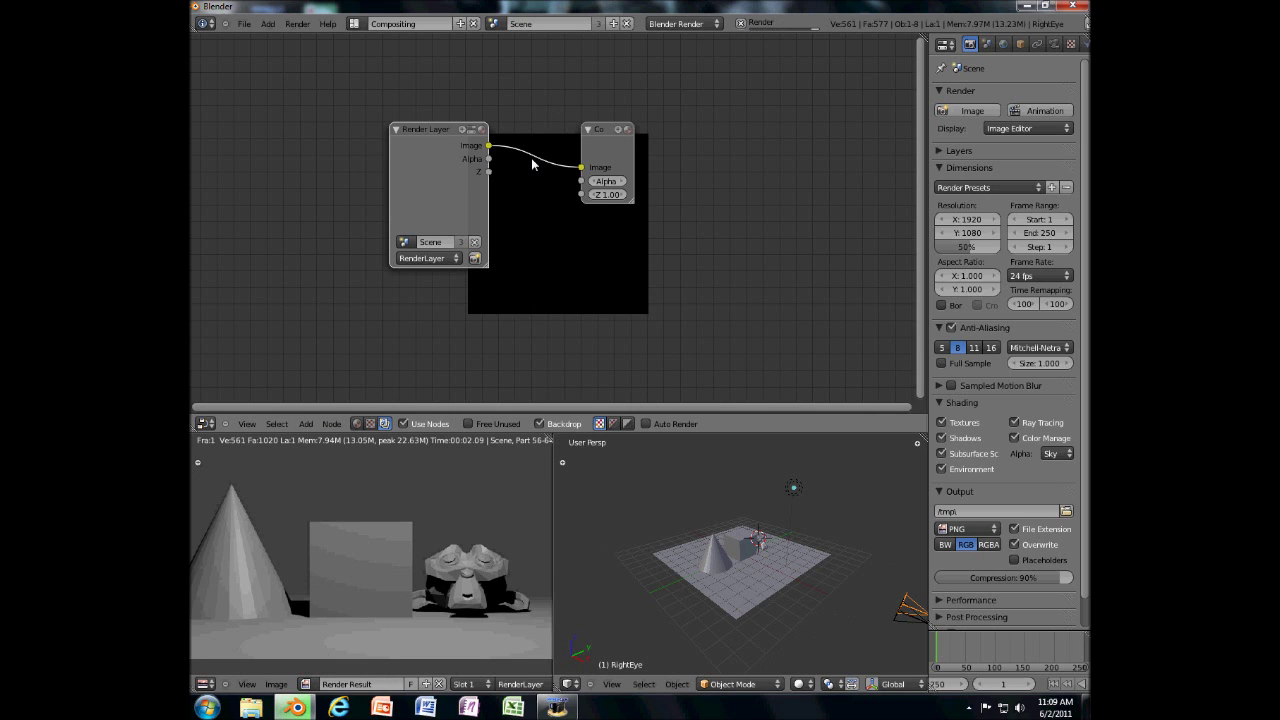
- Unlink the Render Layer image from the Composite node and spread the nodes apart
{"action": "left_click_drag", "start_coordinate": [426, 156], "coordinate": [367, 119]}
{"action": "left_click_drag", "start_coordinate": [581, 171], "coordinate": [559, 167]}
{"action": "key", "text": "g"}
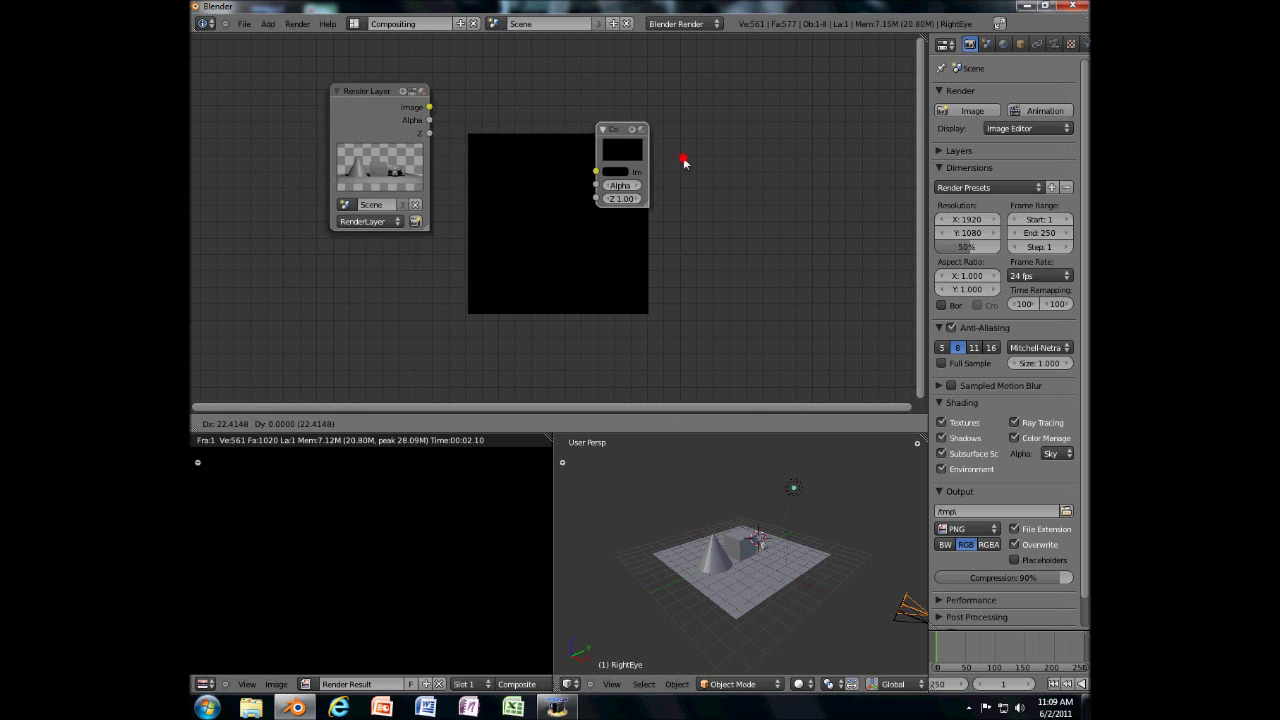
{"action": "left_click", "coordinate": [894, 100]}
{"action": "middle_click_drag", "start_coordinate": [820, 126], "coordinate": [626, 237], "text": "ctrl"}
{"action": "left_click_drag", "start_coordinate": [482, 217], "coordinate": [334, 122]}
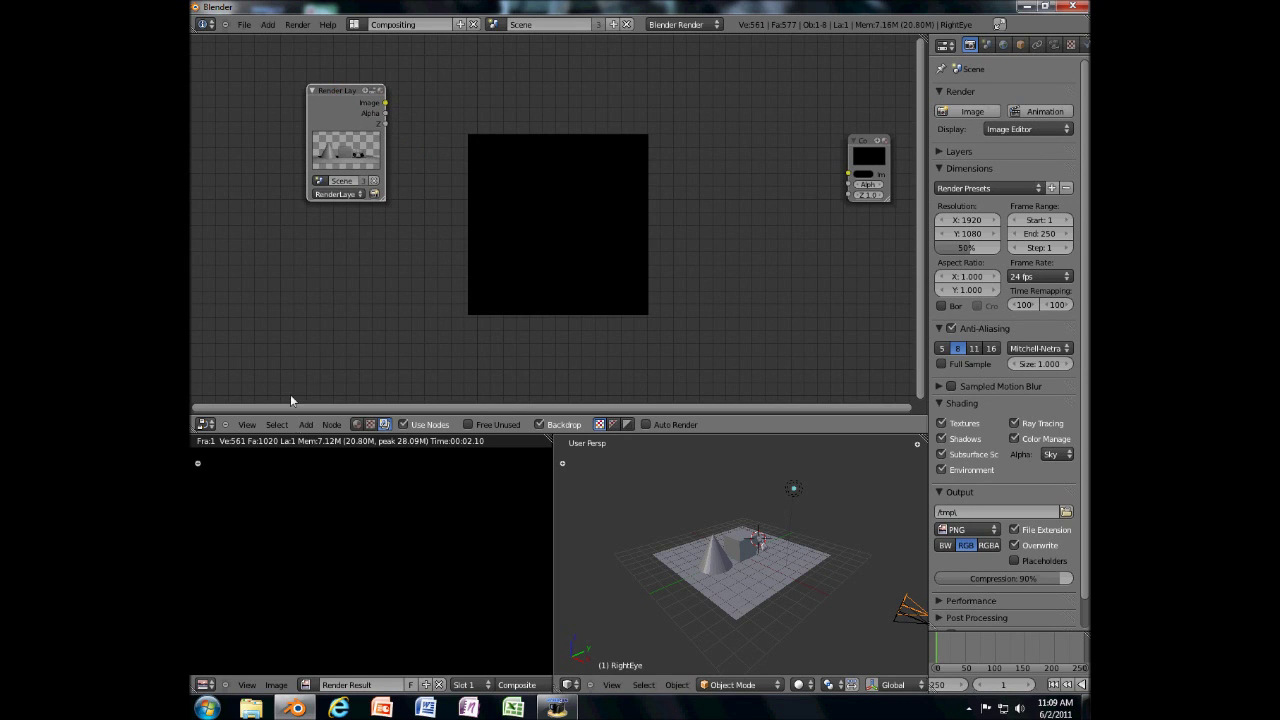
- Add a second Render Layers node; set the top to RightEye, the bottom to LeftEye
{"action": "left_click", "coordinate": [306, 424]}
{"action": "mouse_move", "coordinate": [323, 396]}
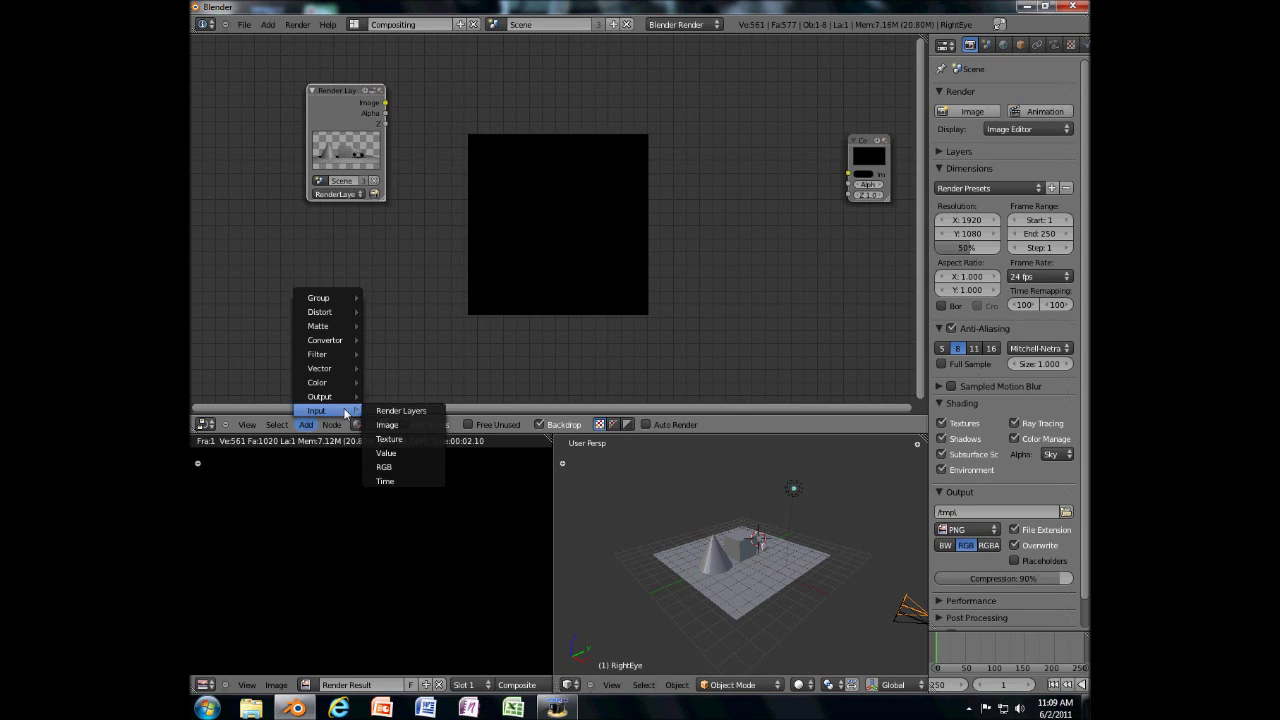
{"action": "left_click", "coordinate": [395, 404]}
{"action": "left_click", "coordinate": [331, 249]}
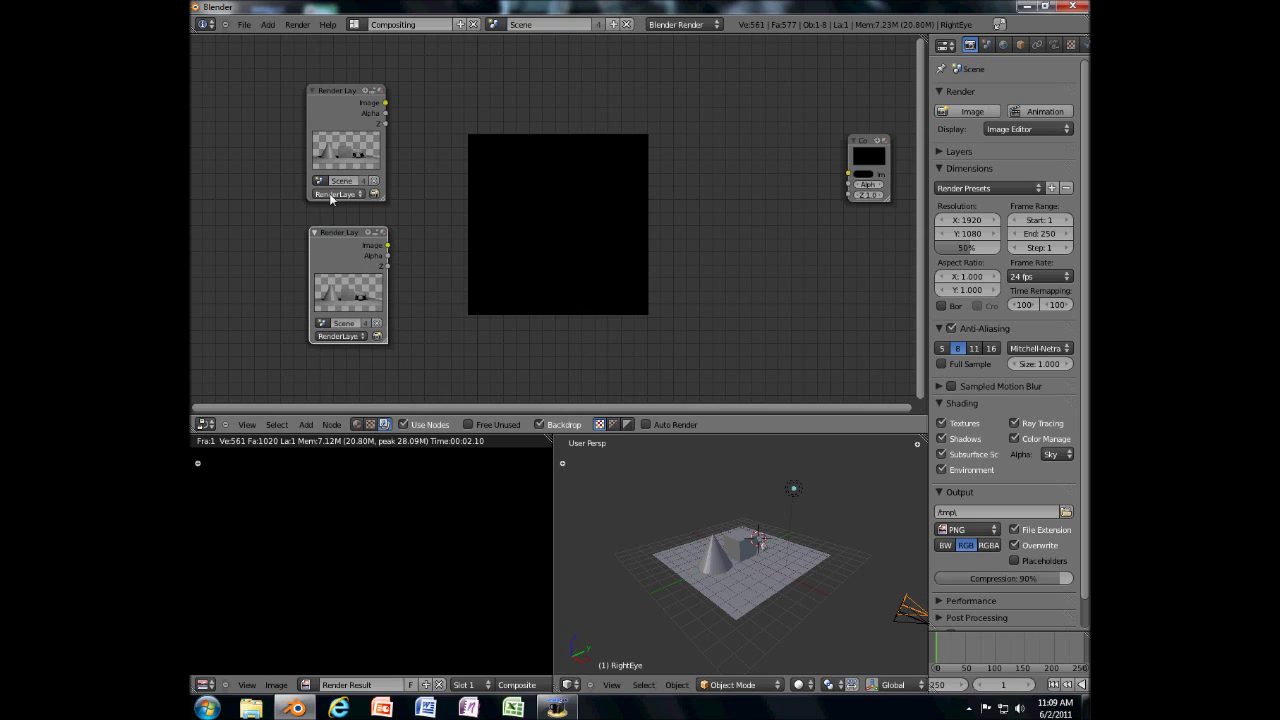
{"action": "left_click", "coordinate": [340, 194]}
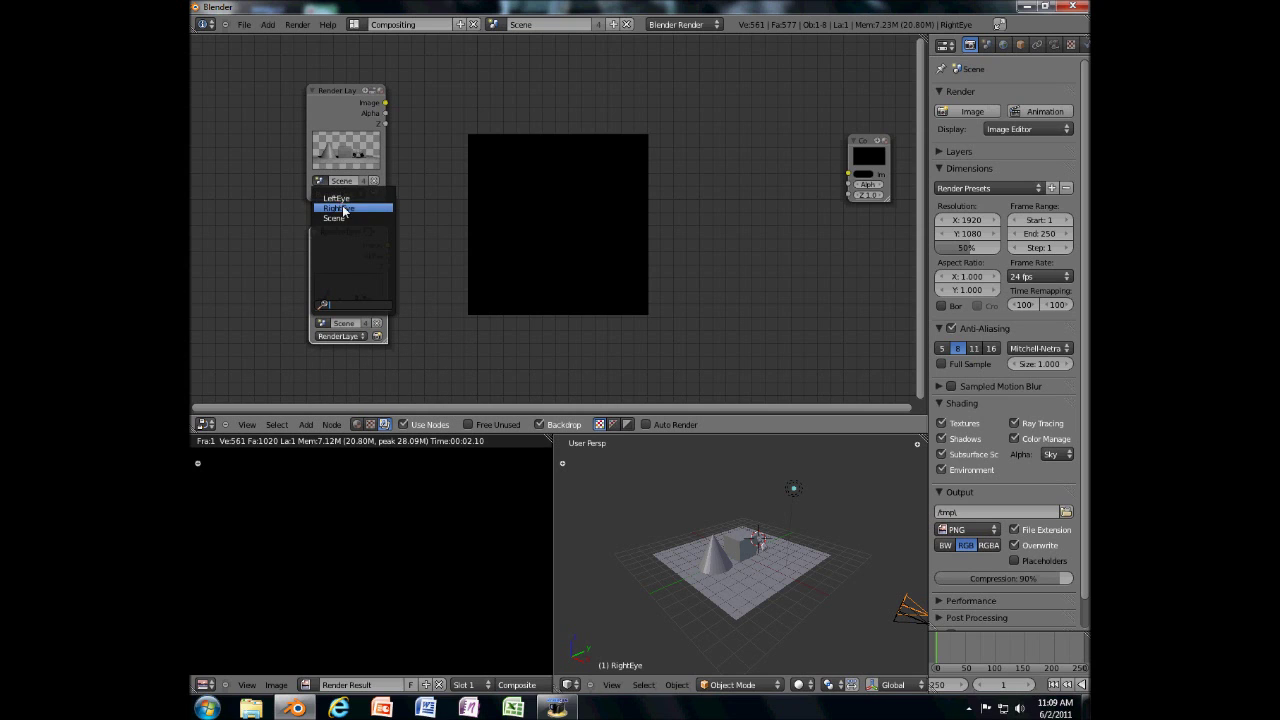
{"action": "left_click", "coordinate": [340, 208]}
{"action": "left_click", "coordinate": [323, 325]}
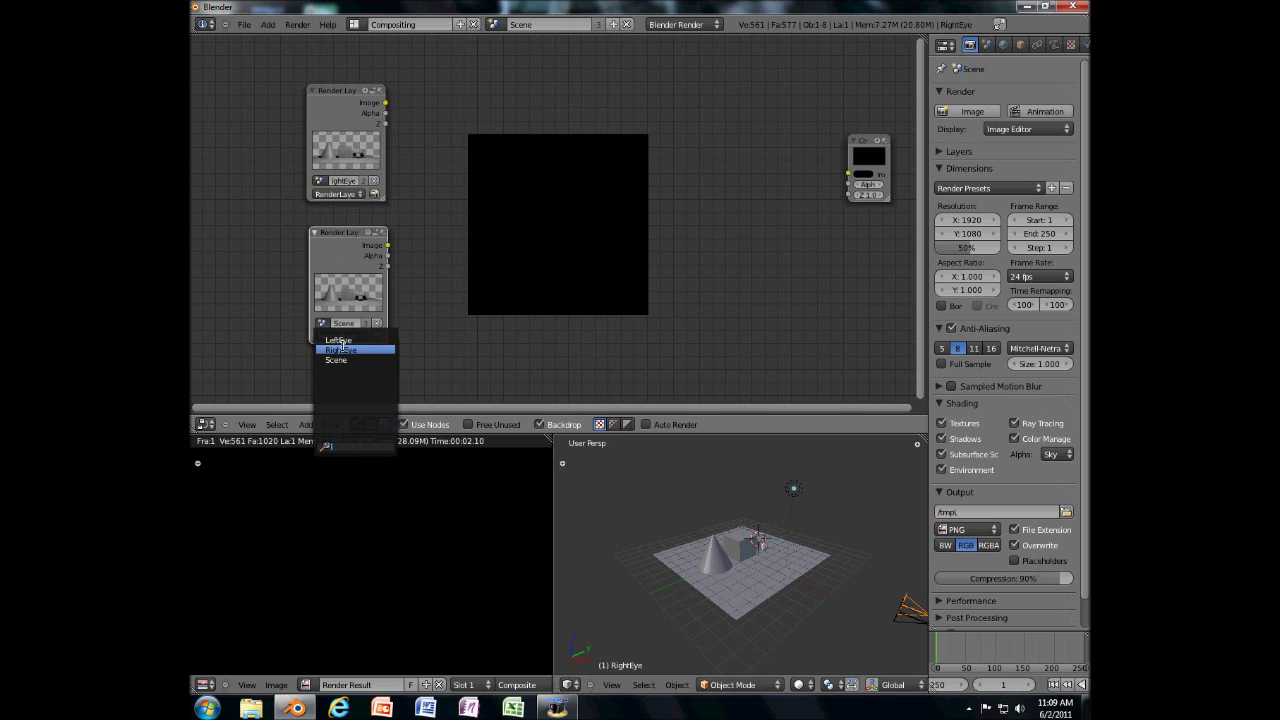
{"action": "left_click", "coordinate": [335, 334]}
- Add a Viewer node fed by RightEye and another fed by LeftEye
{"action": "scroll", "coordinate": [337, 183], "scroll_direction": "up", "scroll_amount": 2}
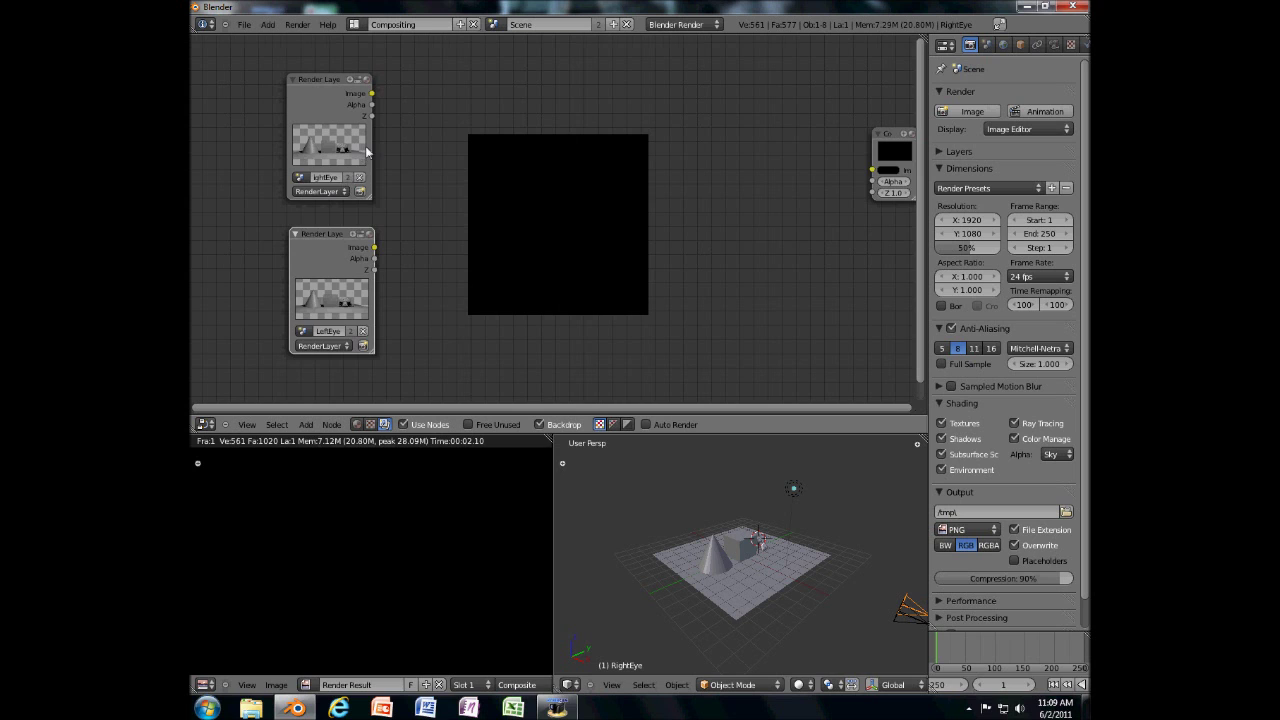
{"action": "scroll", "coordinate": [360, 160], "scroll_direction": "up", "scroll_amount": 1}
{"action": "scroll", "coordinate": [324, 183], "scroll_direction": "down", "scroll_amount": 1}
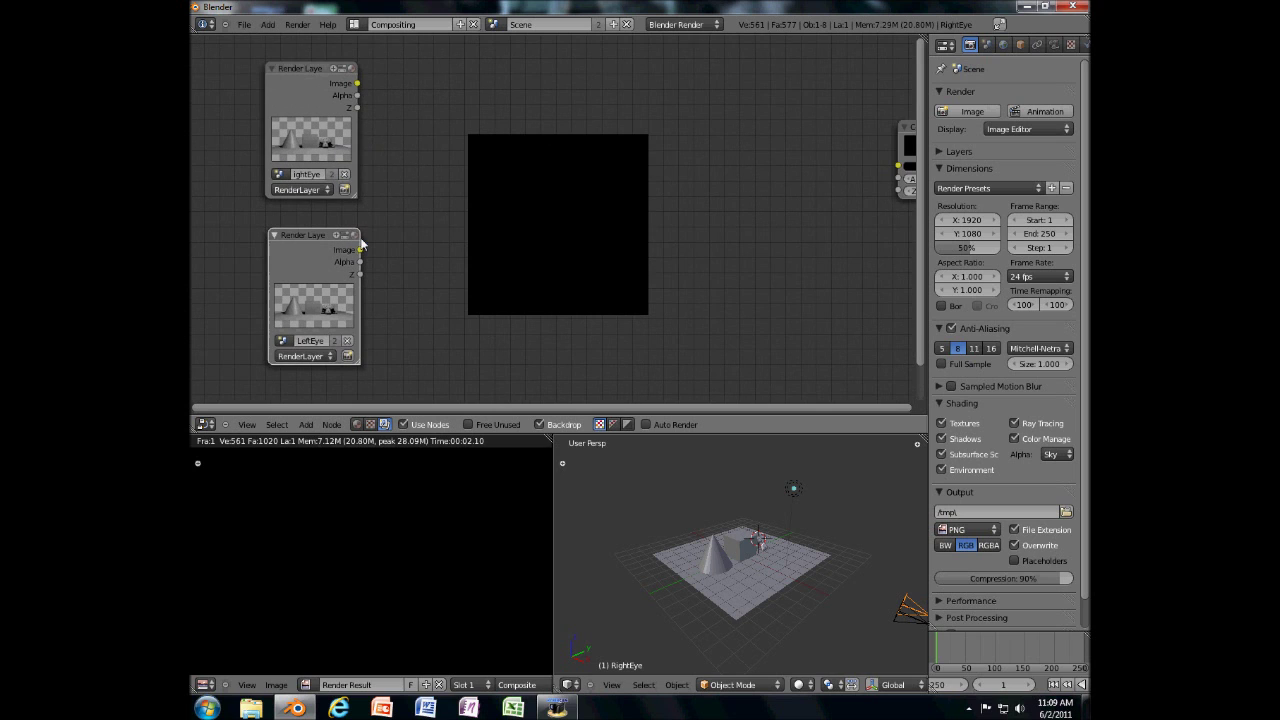
{"action": "left_click", "coordinate": [321, 125]}
{"action": "left_click", "coordinate": [308, 424]}
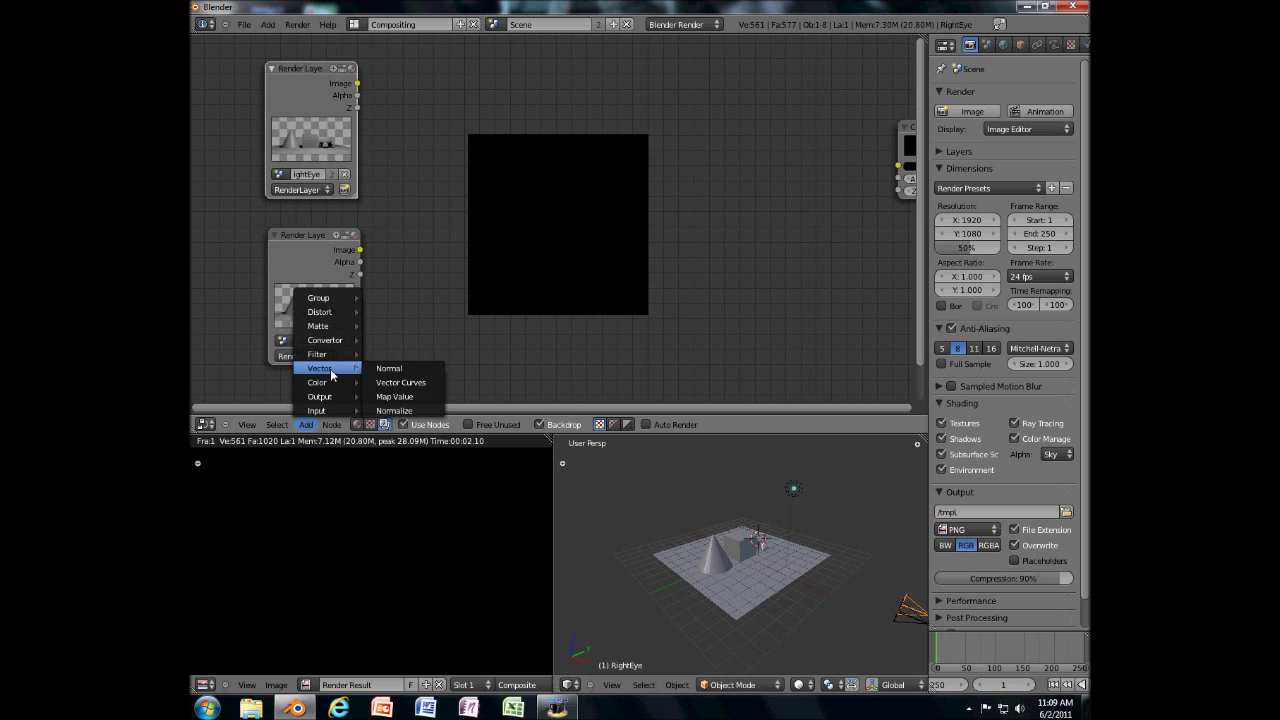
{"action": "mouse_move", "coordinate": [330, 397]}
{"action": "left_click", "coordinate": [405, 411]}
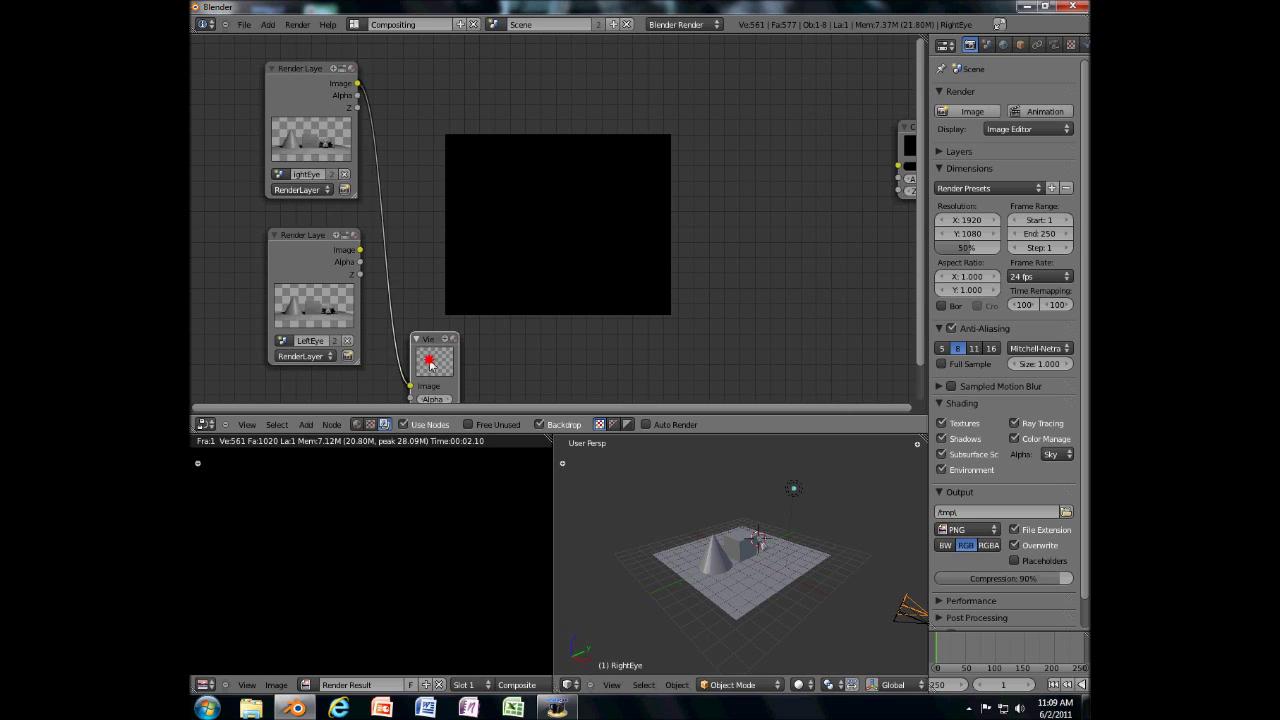
{"action": "left_click_drag", "start_coordinate": [430, 365], "coordinate": [612, 92]}
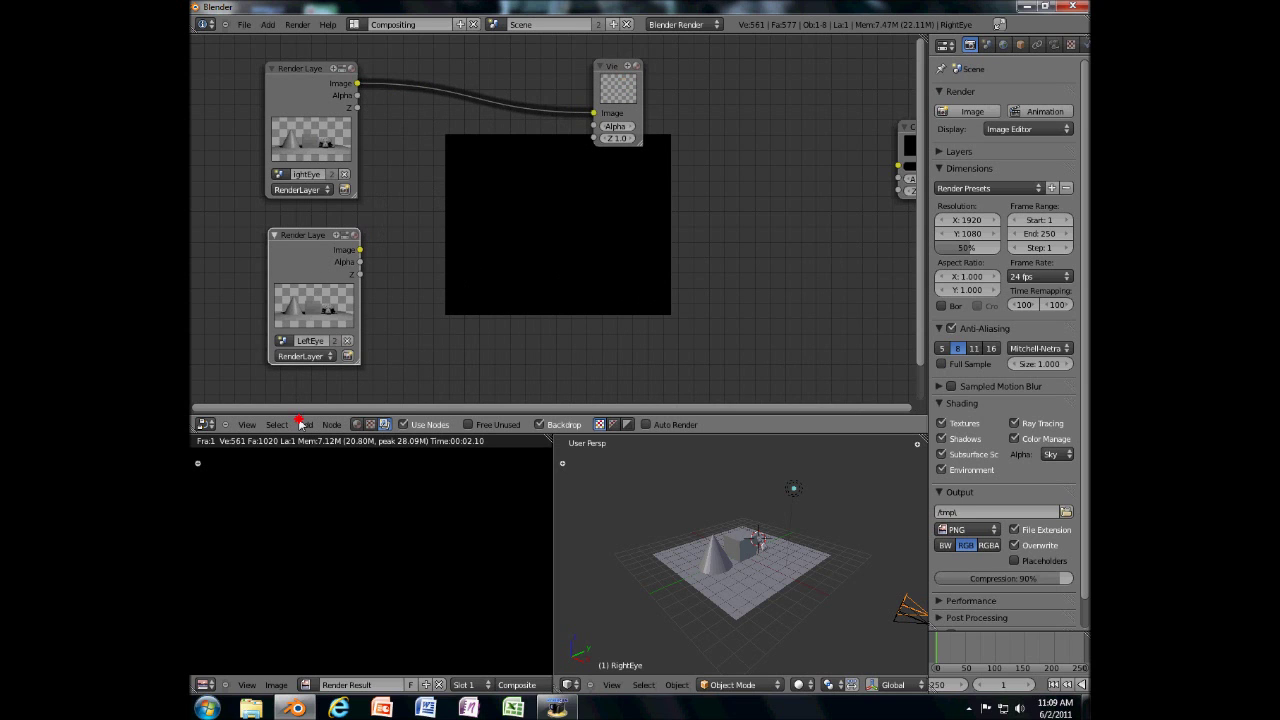
{"action": "left_click", "coordinate": [303, 424]}
{"action": "mouse_move", "coordinate": [319, 386]}
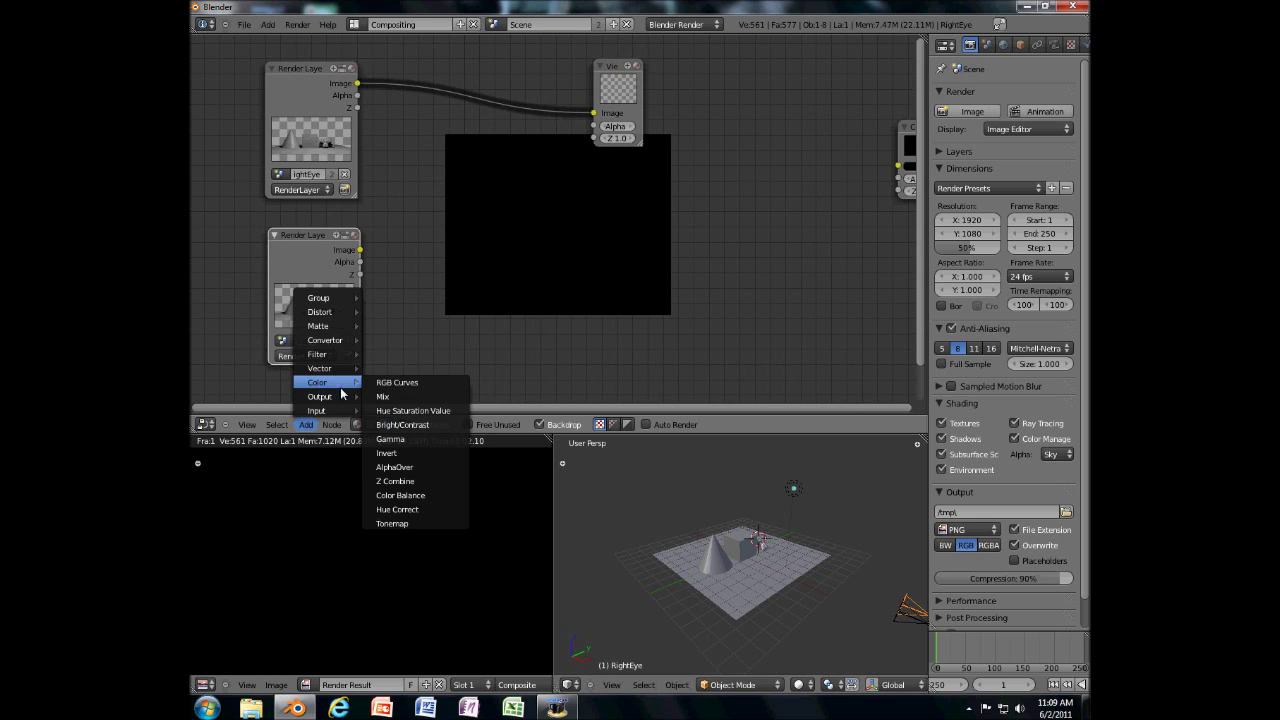
{"action": "left_click", "coordinate": [390, 410]}
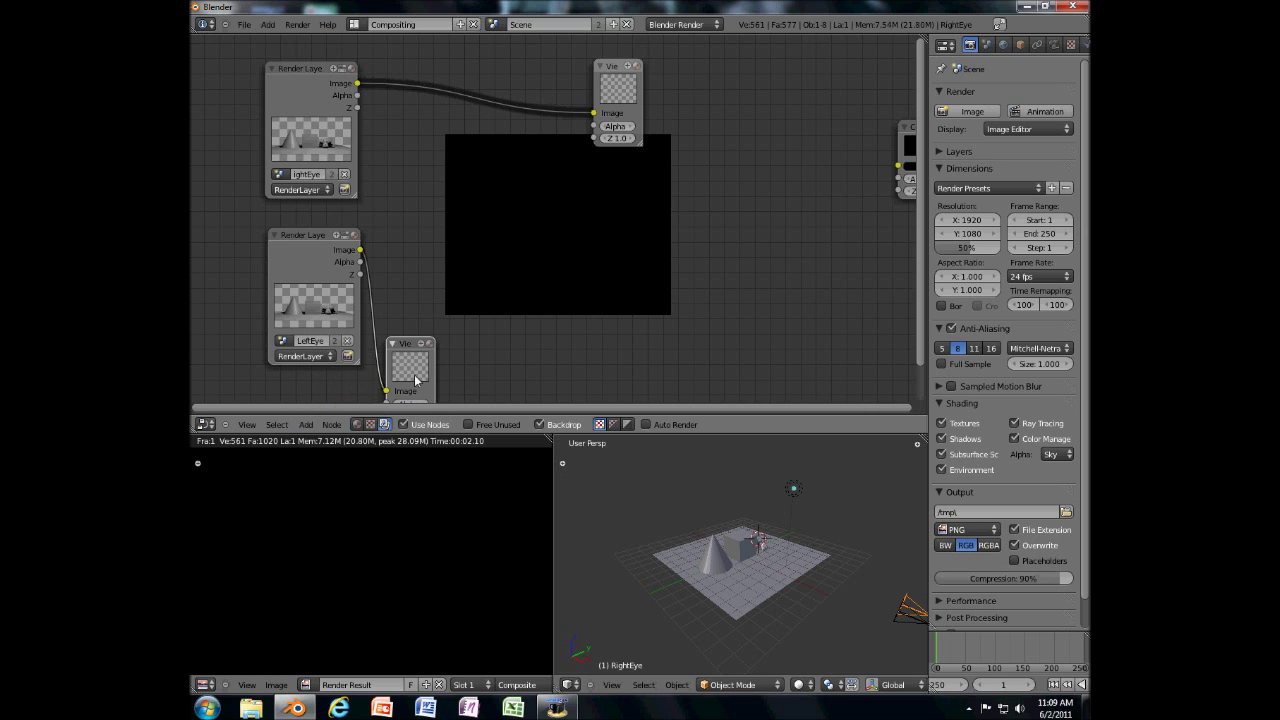
- Place the LeftEye viewer and add a Separate RGBA node for the LeftEye image
{"action": "left_click", "coordinate": [609, 357]}
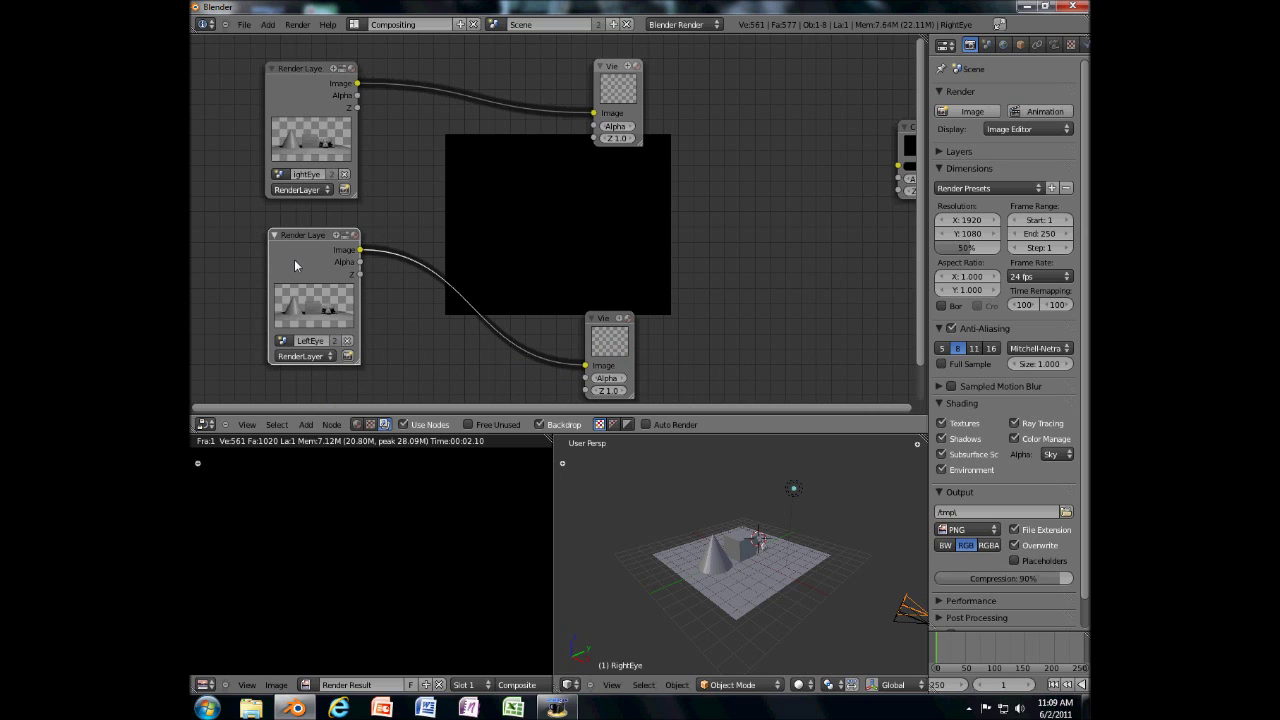
{"action": "left_click", "coordinate": [305, 424]}
{"action": "mouse_move", "coordinate": [330, 342]}
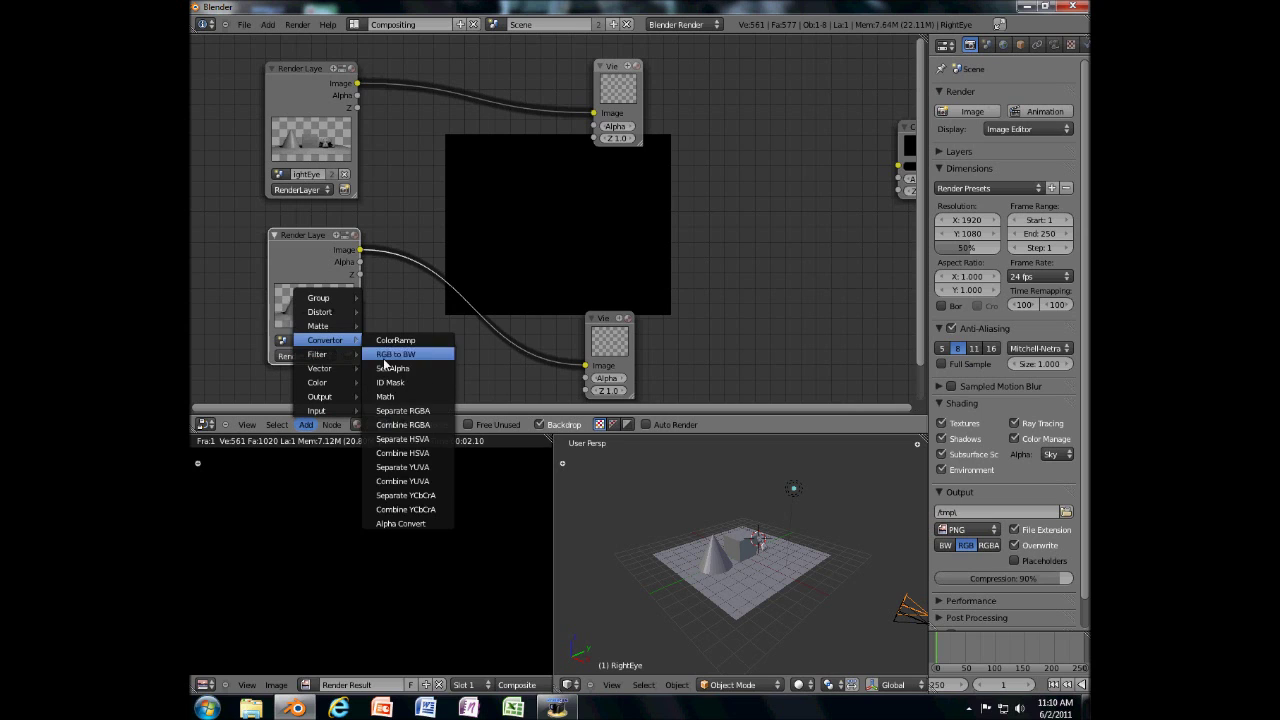
{"action": "left_click", "coordinate": [432, 410]}
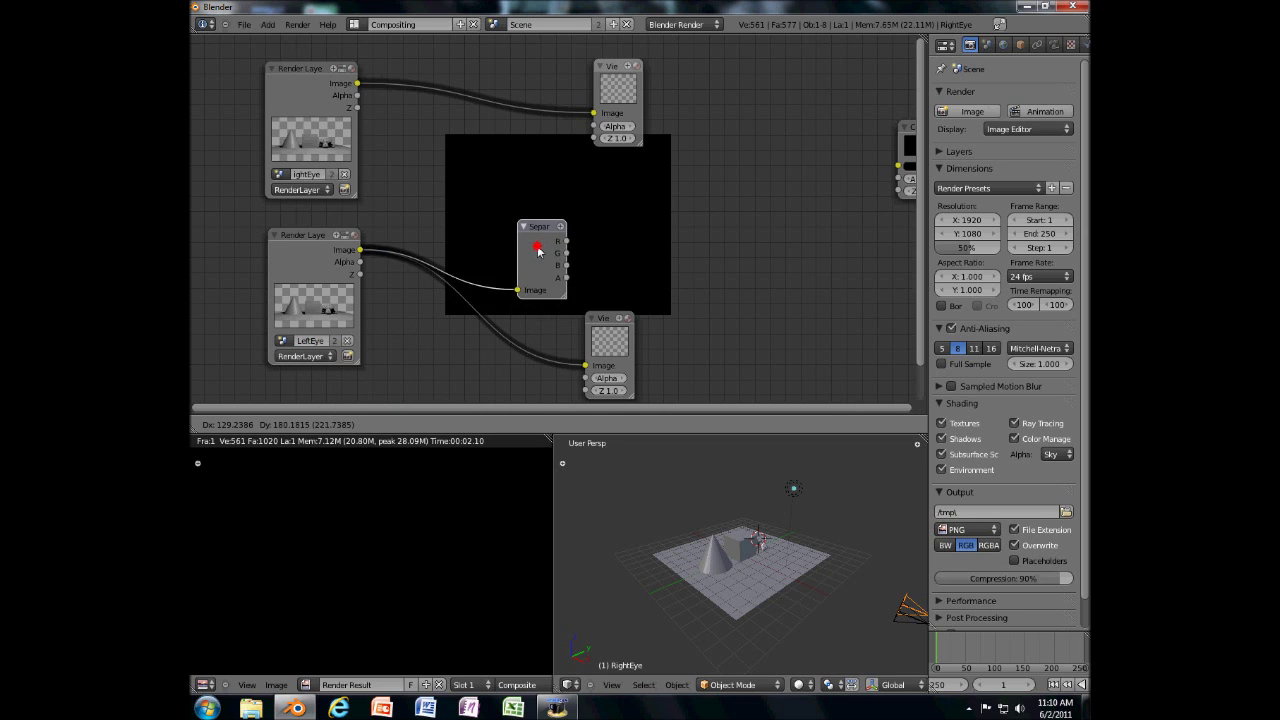
{"action": "left_click", "coordinate": [527, 235]}
- Add a second Separate RGBA node for RightEye and arrange both splitters
{"action": "left_click", "coordinate": [305, 424]}
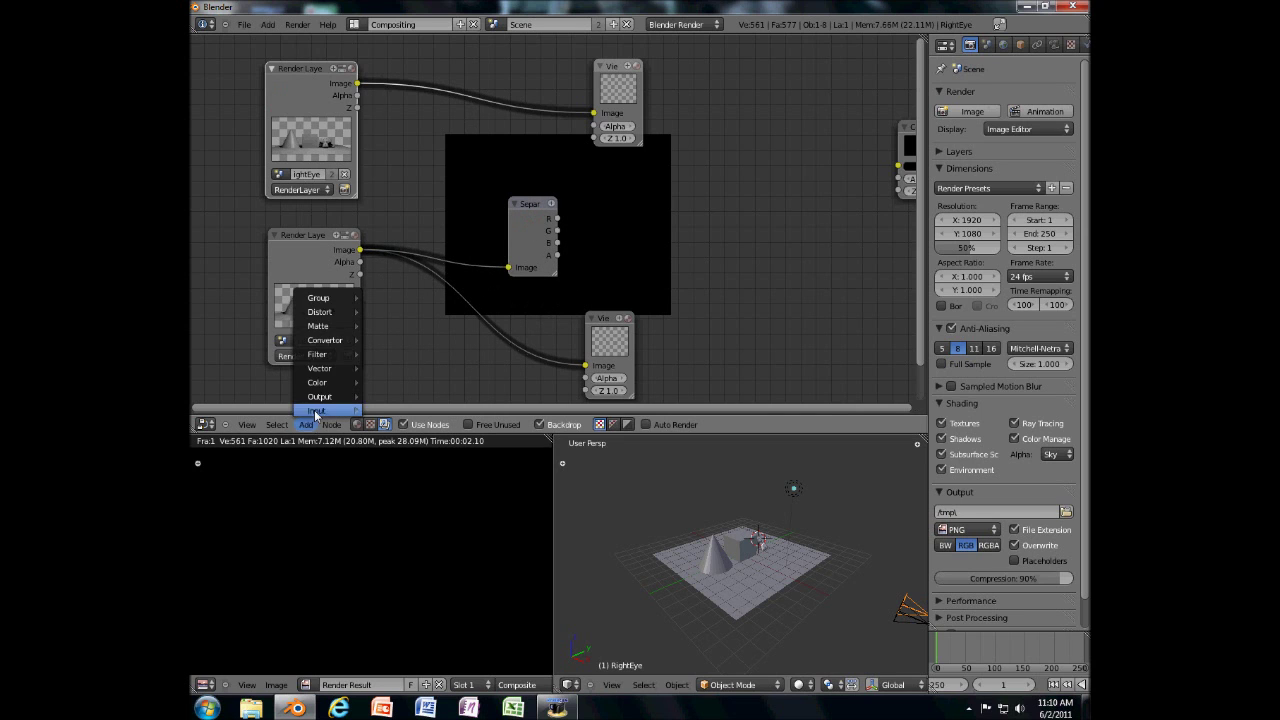
{"action": "mouse_move", "coordinate": [329, 345]}
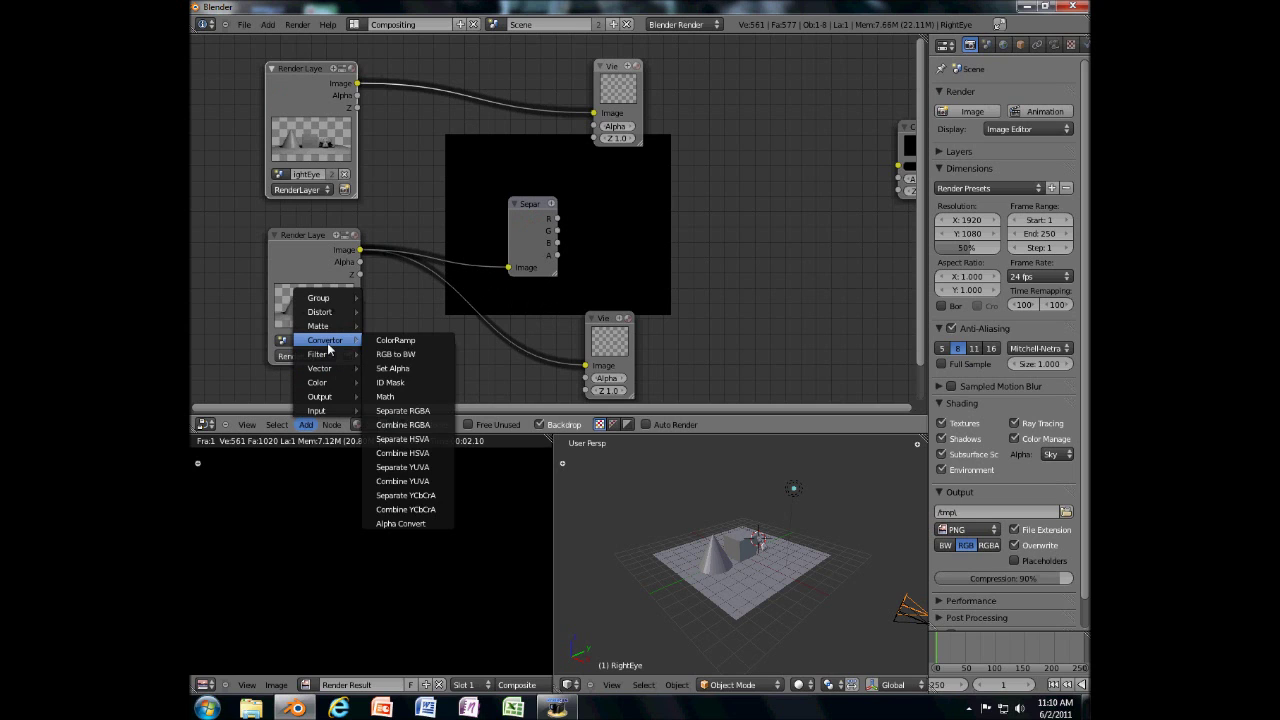
{"action": "left_click", "coordinate": [420, 414]}
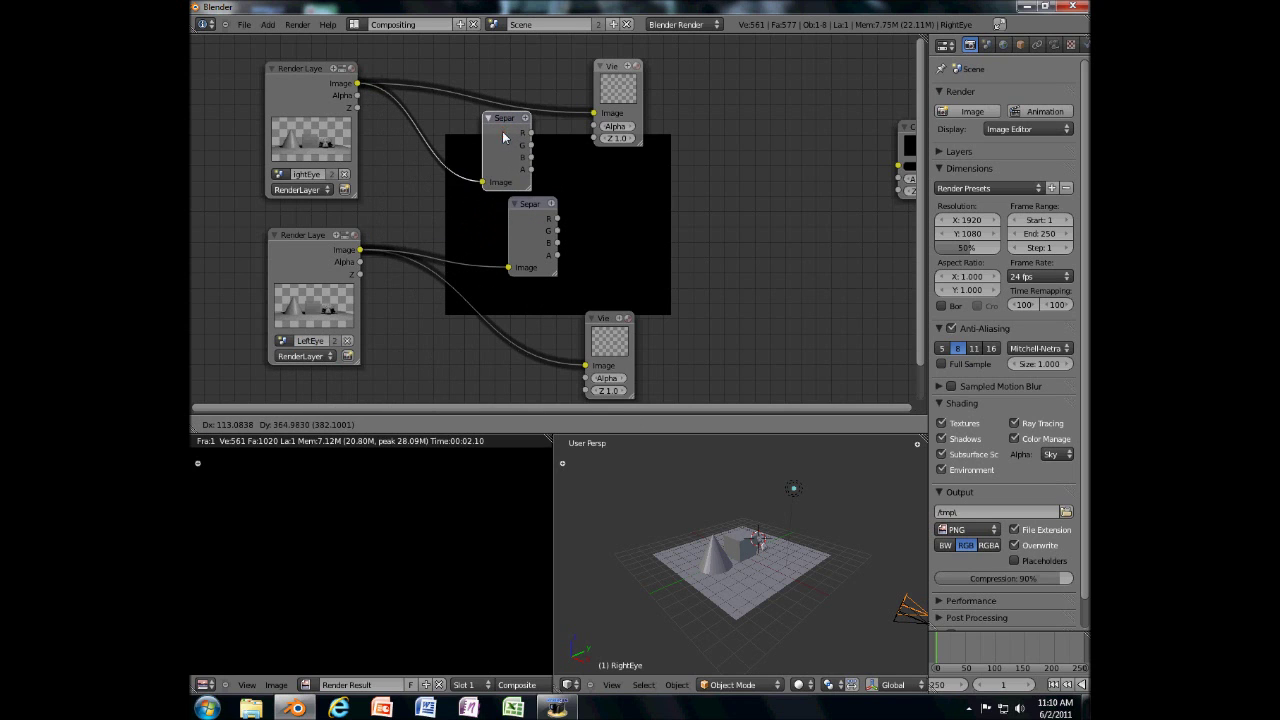
{"action": "left_click", "coordinate": [507, 128]}
{"action": "left_click_drag", "start_coordinate": [517, 238], "coordinate": [491, 251]}
{"action": "left_click", "coordinate": [502, 176]}
{"action": "left_click", "coordinate": [306, 424]}
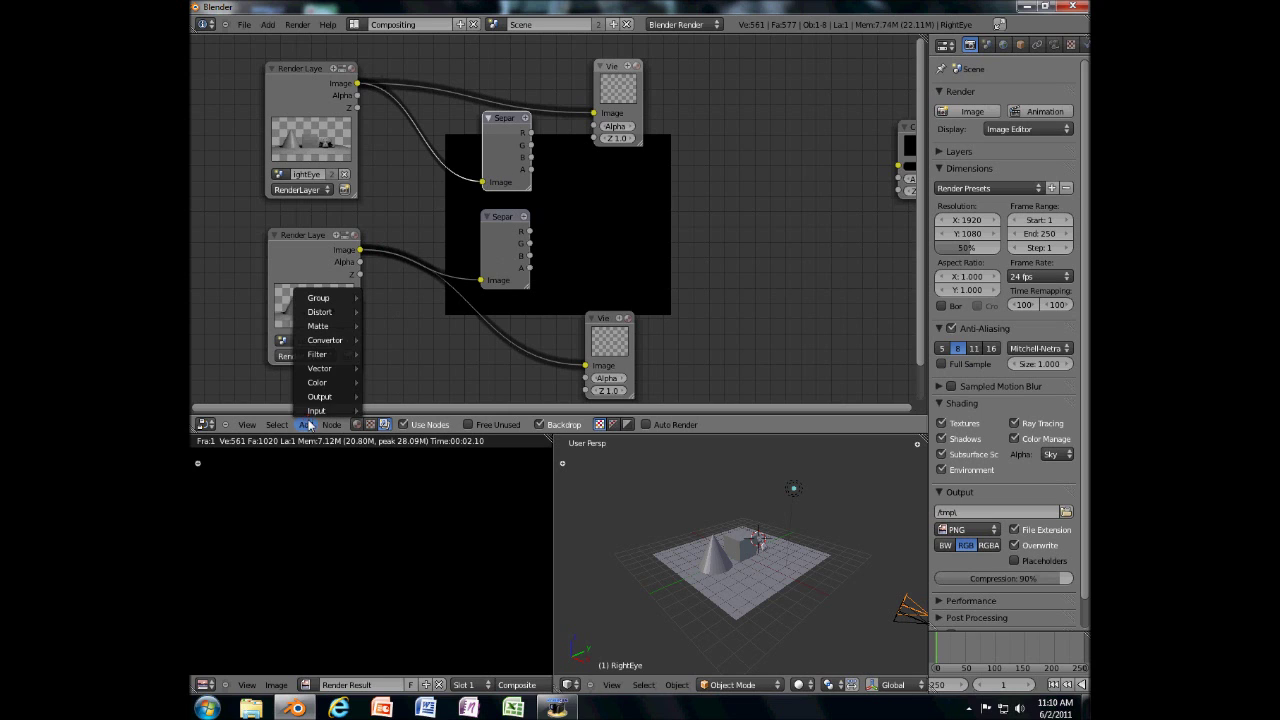
- Add a Combine RGBA node fed by the upper splitter's R and lower splitter's G, outputting to Composite
{"action": "mouse_move", "coordinate": [330, 340]}
{"action": "left_click", "coordinate": [418, 425]}
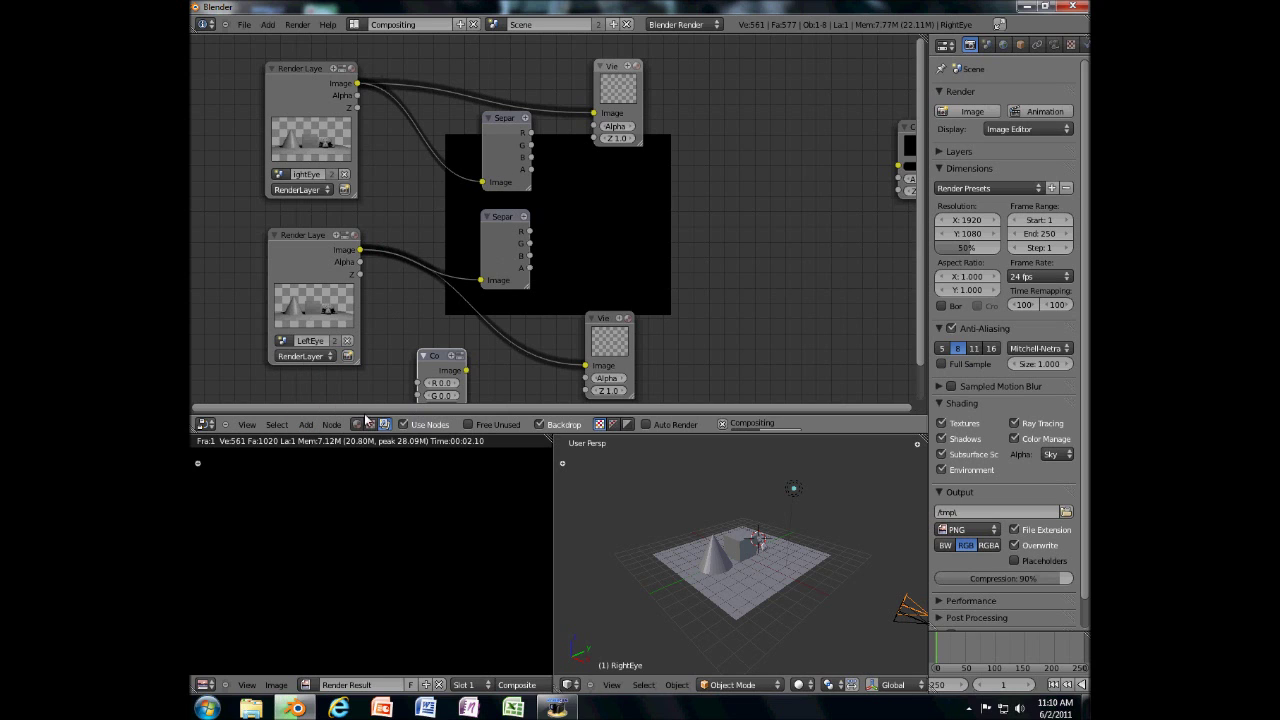
{"action": "left_click_drag", "start_coordinate": [450, 367], "coordinate": [655, 197]}
{"action": "left_click_drag", "start_coordinate": [533, 133], "coordinate": [623, 213]}
{"action": "left_click_drag", "start_coordinate": [529, 243], "coordinate": [624, 216]}
{"action": "middle_click_drag", "start_coordinate": [624, 216], "coordinate": [525, 225]}
{"action": "left_click_drag", "start_coordinate": [543, 219], "coordinate": [764, 190]}
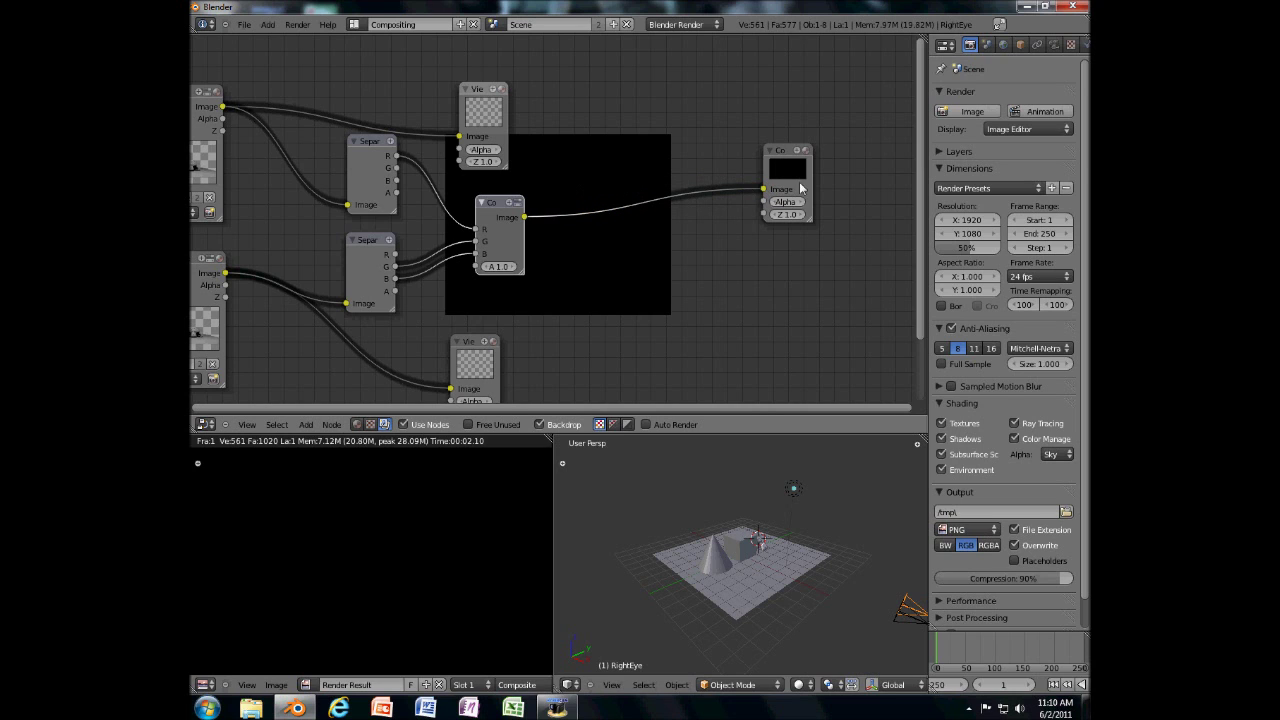
- Move both Viewer nodes up and to the right, out of the way
{"action": "left_click_drag", "start_coordinate": [497, 118], "coordinate": [551, 82]}
{"action": "left_click_drag", "start_coordinate": [473, 356], "coordinate": [526, 331]}
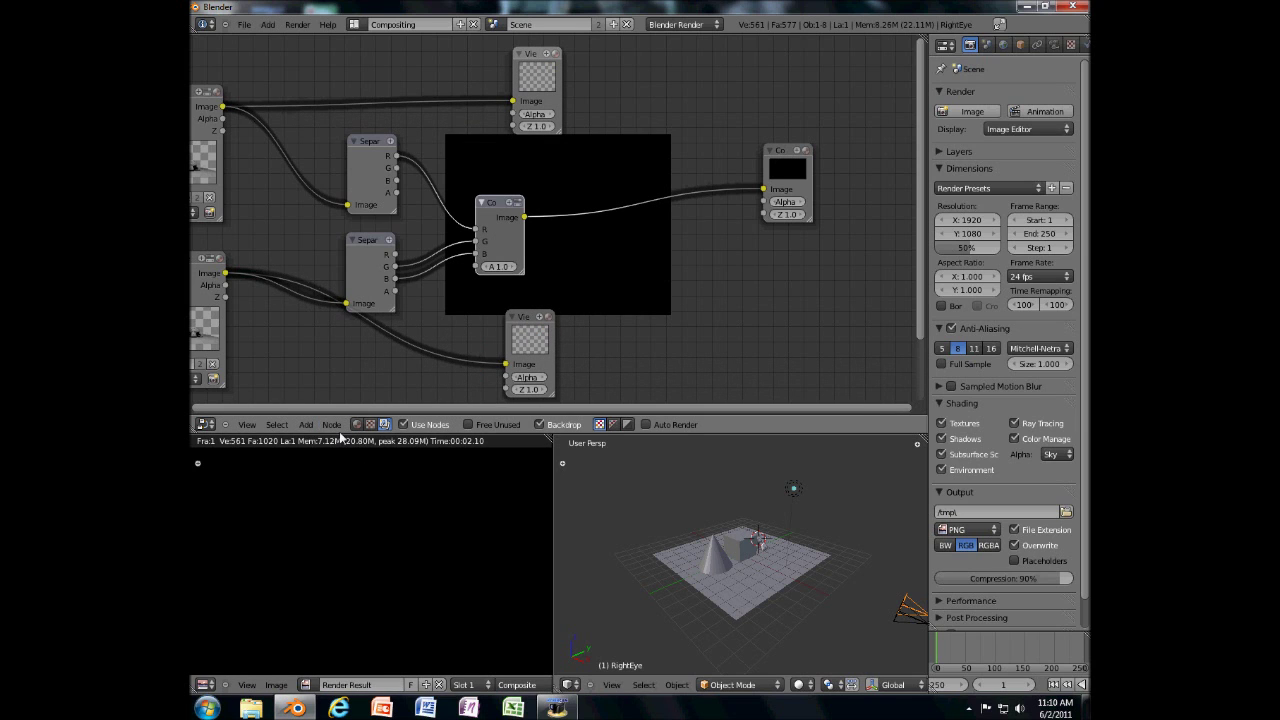
{"action": "left_click", "coordinate": [306, 425]}
- Re-render, frame all compositor nodes, and reposition the two Separate RGB nodes
{"action": "key", "text": "F12"}
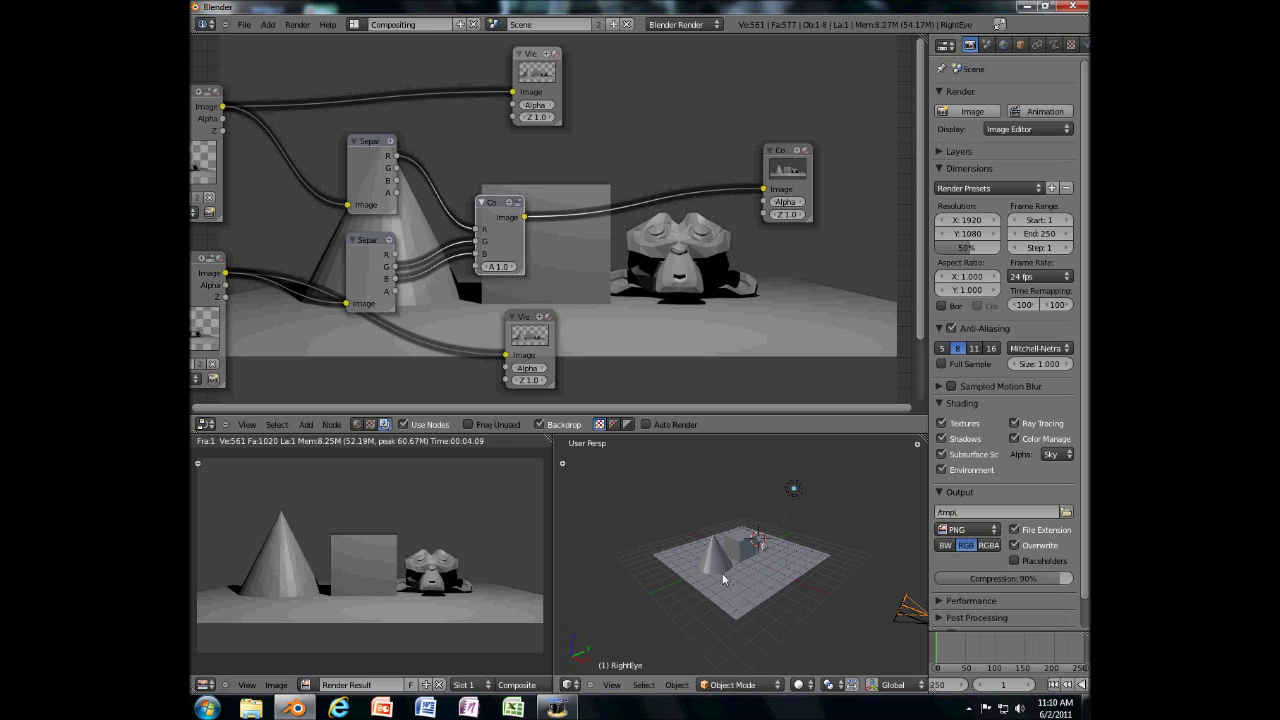
{"action": "middle_click_drag", "start_coordinate": [724, 579], "coordinate": [612, 512]}
{"action": "key", "text": "Home"}
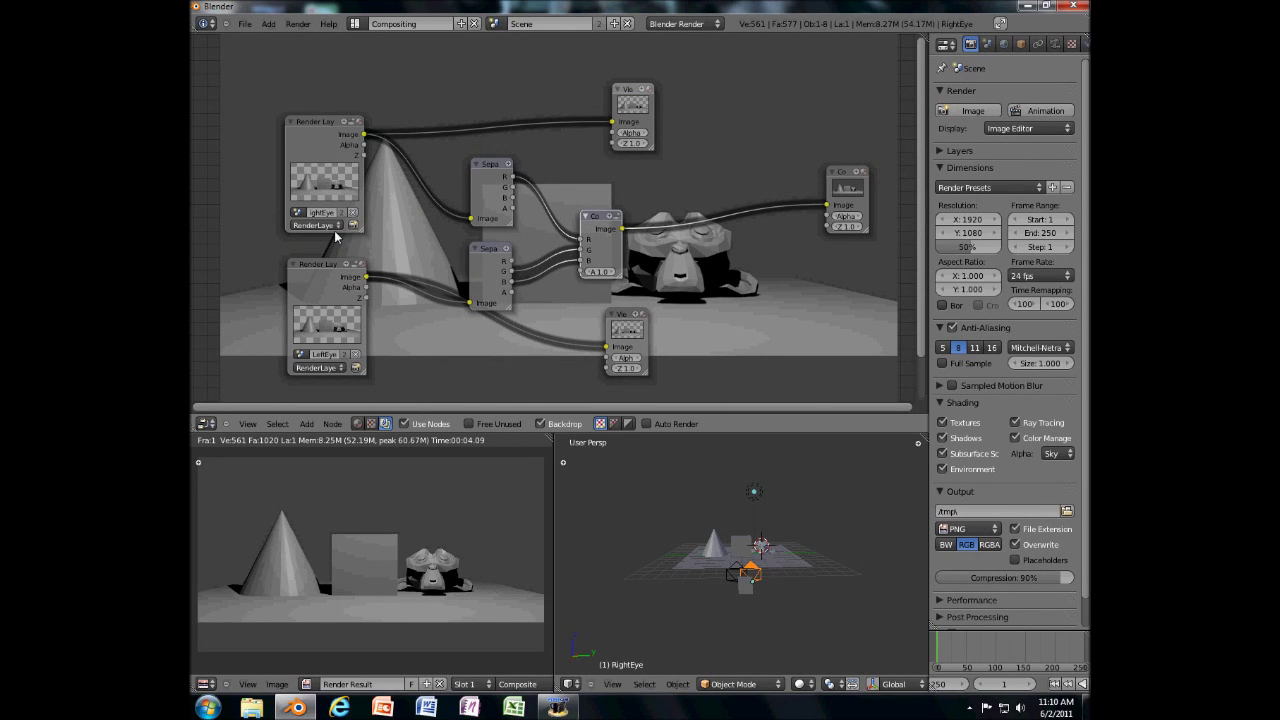
{"action": "left_click_drag", "start_coordinate": [488, 184], "coordinate": [487, 176]}
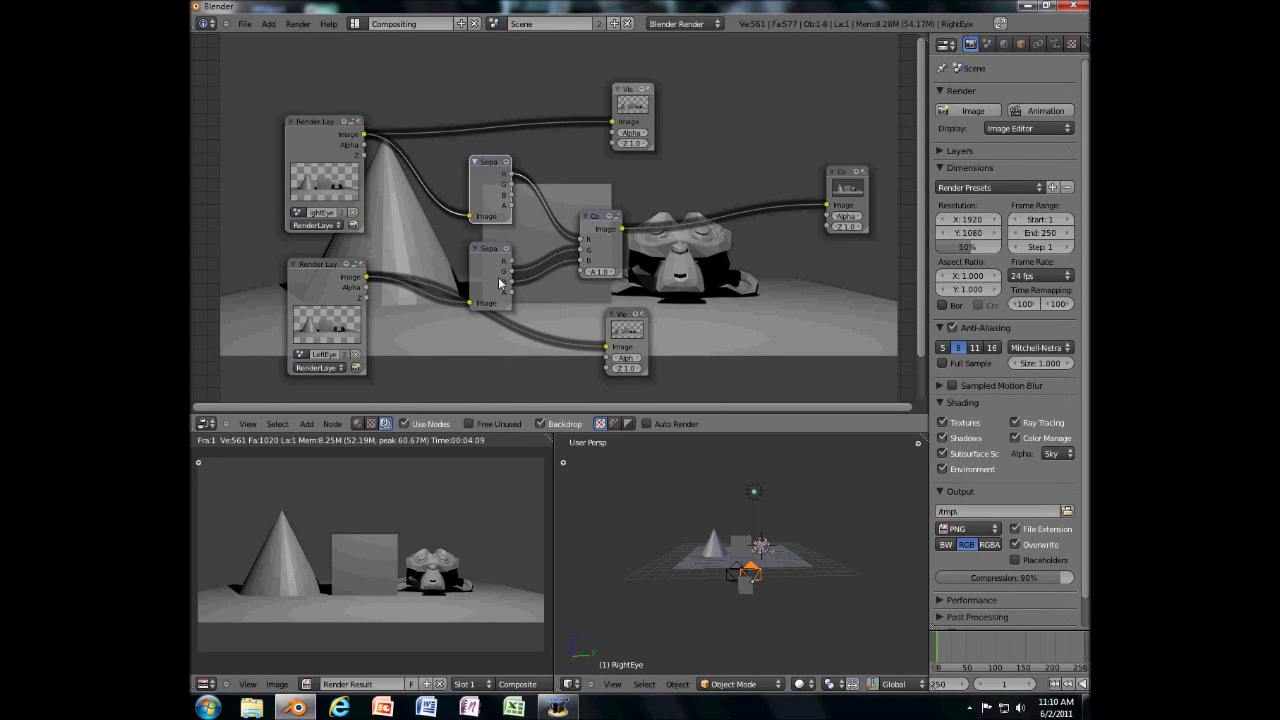
{"action": "left_click_drag", "start_coordinate": [500, 284], "coordinate": [492, 272]}
{"action": "mouse_move", "coordinate": [580, 261]}
{"action": "left_mouse_down"}
{"action": "mouse_move", "coordinate": [554, 266]}
{"action": "mouse_move", "coordinate": [576, 268]}
{"action": "mouse_move", "coordinate": [557, 286]}
{"action": "mouse_move", "coordinate": [563, 265]}
{"action": "mouse_move", "coordinate": [529, 269]}
{"action": "mouse_move", "coordinate": [583, 261]}
{"action": "left_mouse_up"}
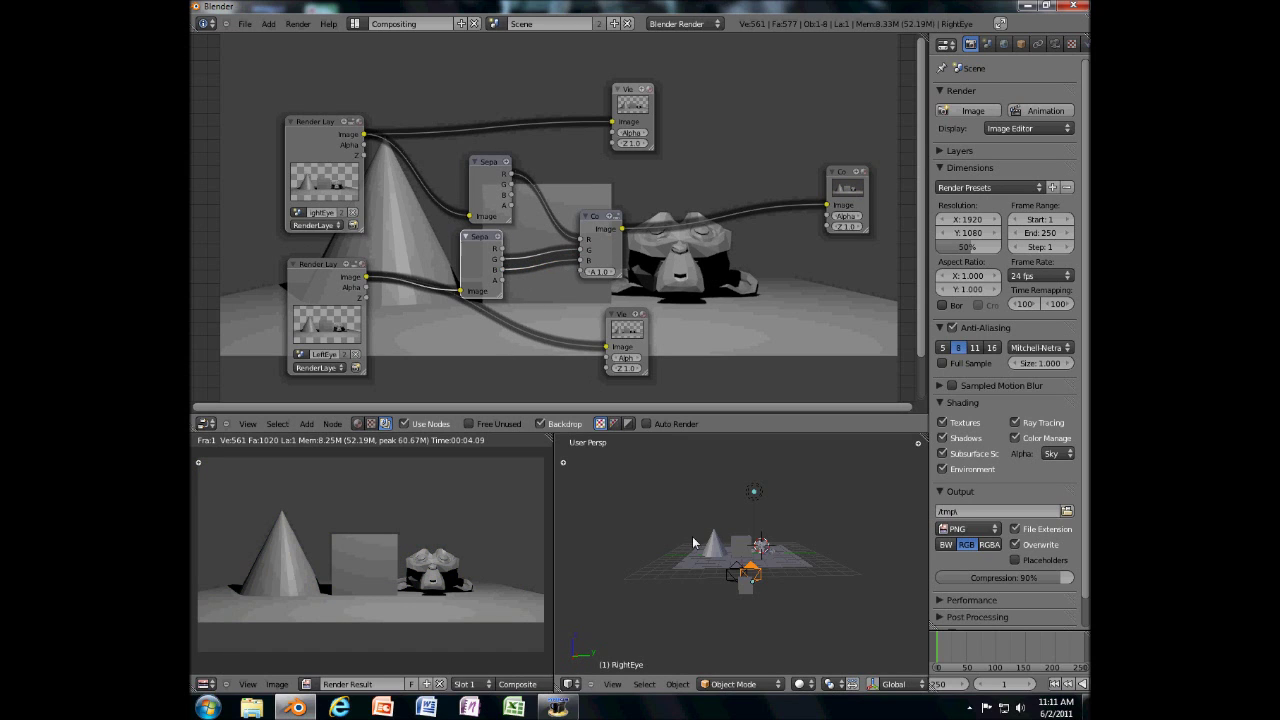
- Move the camera along the global Y axis and render again
{"action": "key", "text": "g"}
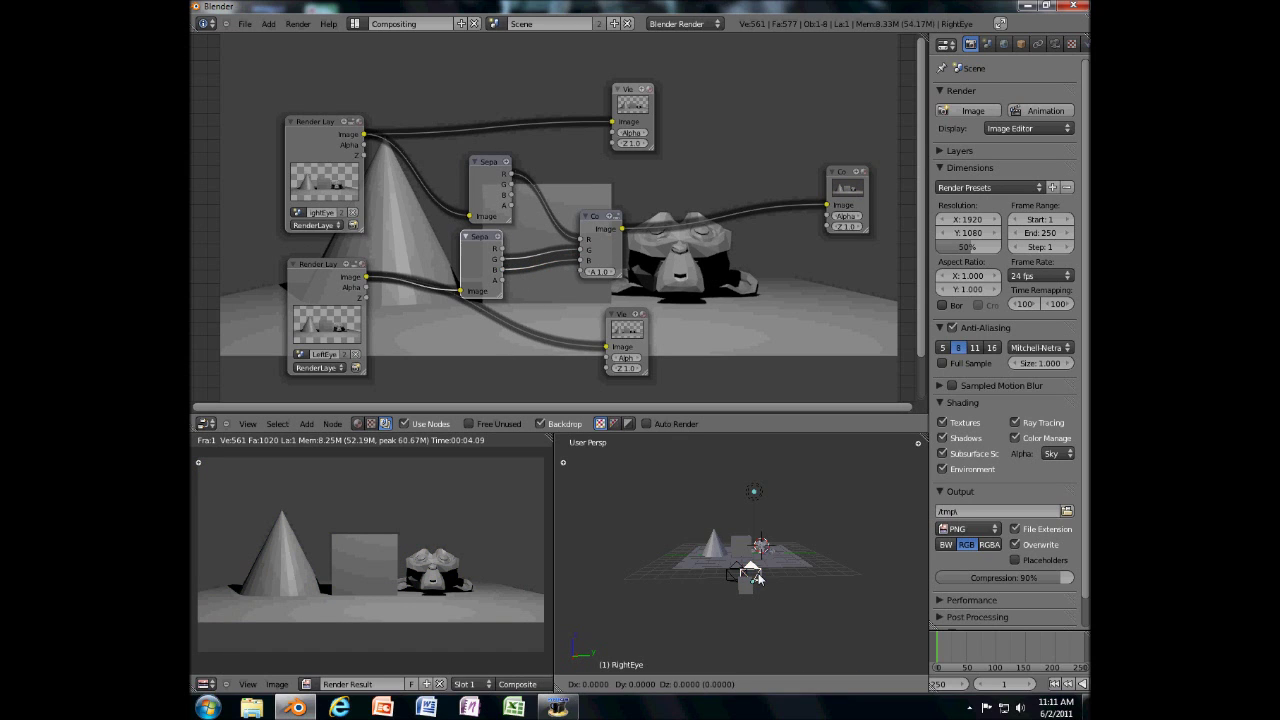
{"action": "key", "text": "y"}
{"action": "left_click", "coordinate": [759, 577]}
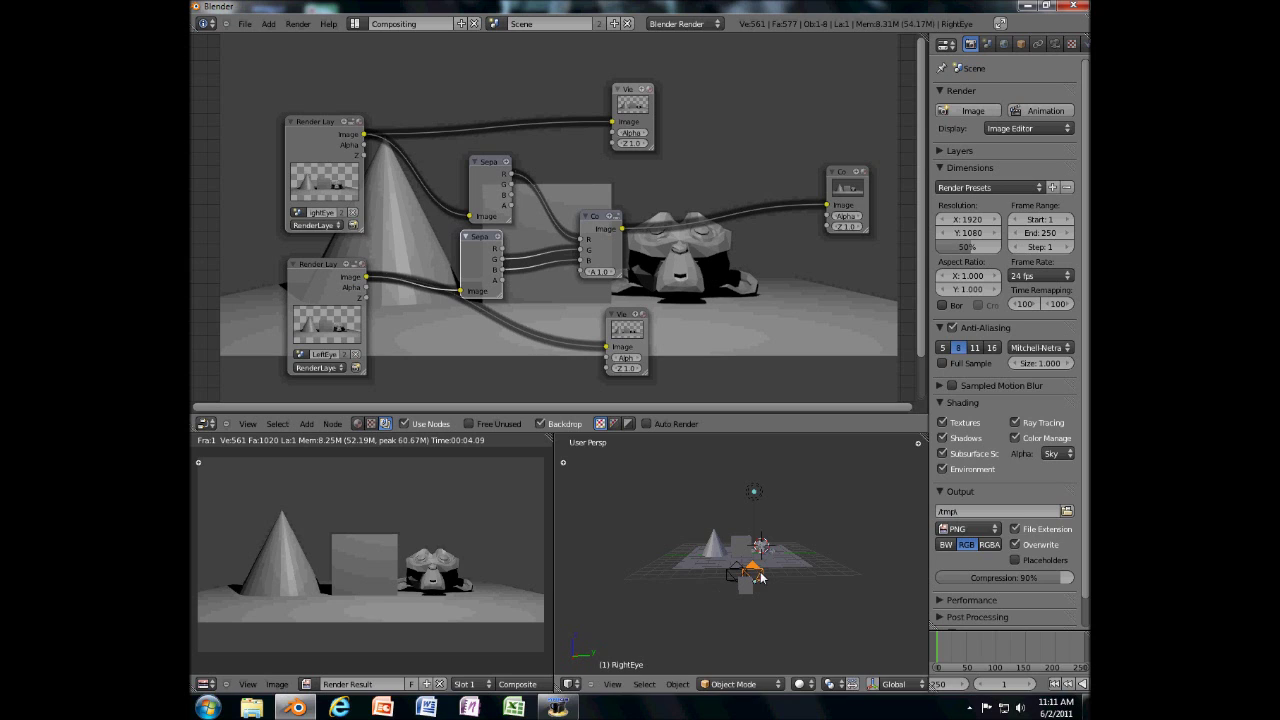
{"action": "key", "text": "F12"}
- Unlink both Viewer nodes from the render images and tidy the Composite, Separate RGB and Render Layers nodes
{"action": "left_click_drag", "start_coordinate": [314, 305], "coordinate": [305, 288]}
{"action": "left_click_drag", "start_coordinate": [595, 350], "coordinate": [570, 204]}
{"action": "left_click_drag", "start_coordinate": [611, 121], "coordinate": [507, 121]}
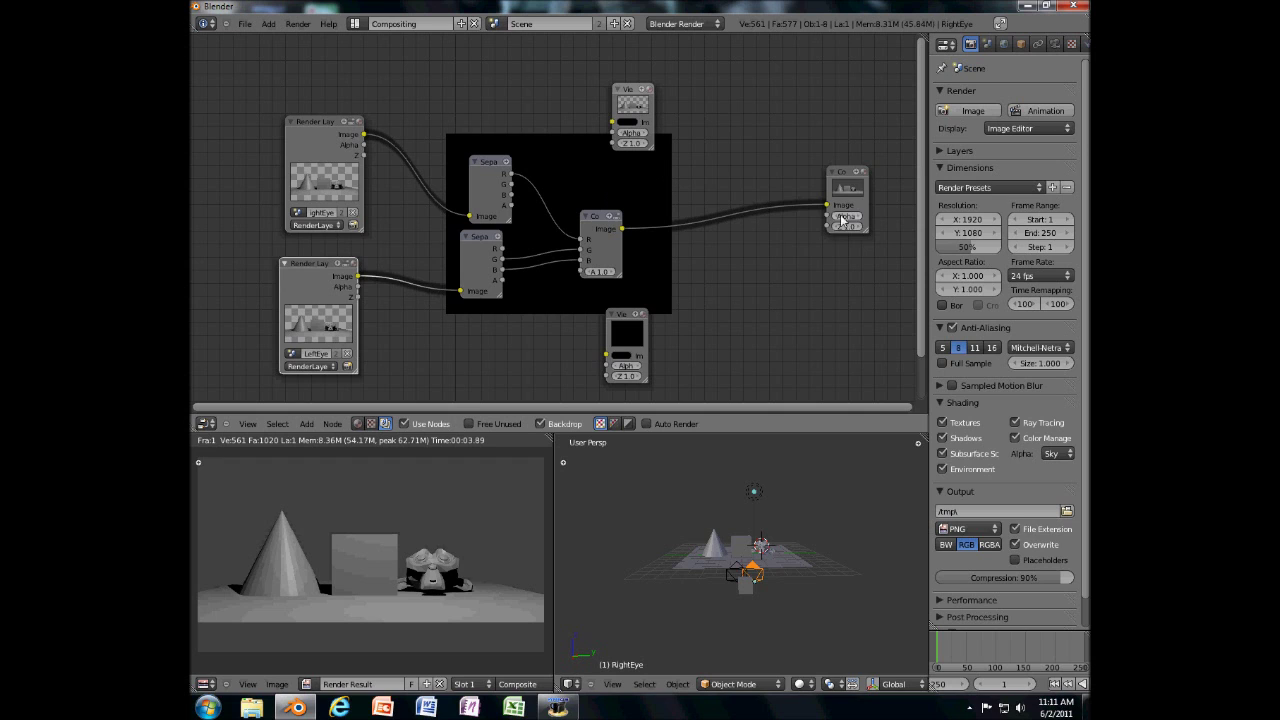
{"action": "left_click_drag", "start_coordinate": [845, 218], "coordinate": [693, 248]}
{"action": "left_click_drag", "start_coordinate": [484, 258], "coordinate": [494, 262]}
{"action": "left_click_drag", "start_coordinate": [282, 264], "coordinate": [291, 266]}
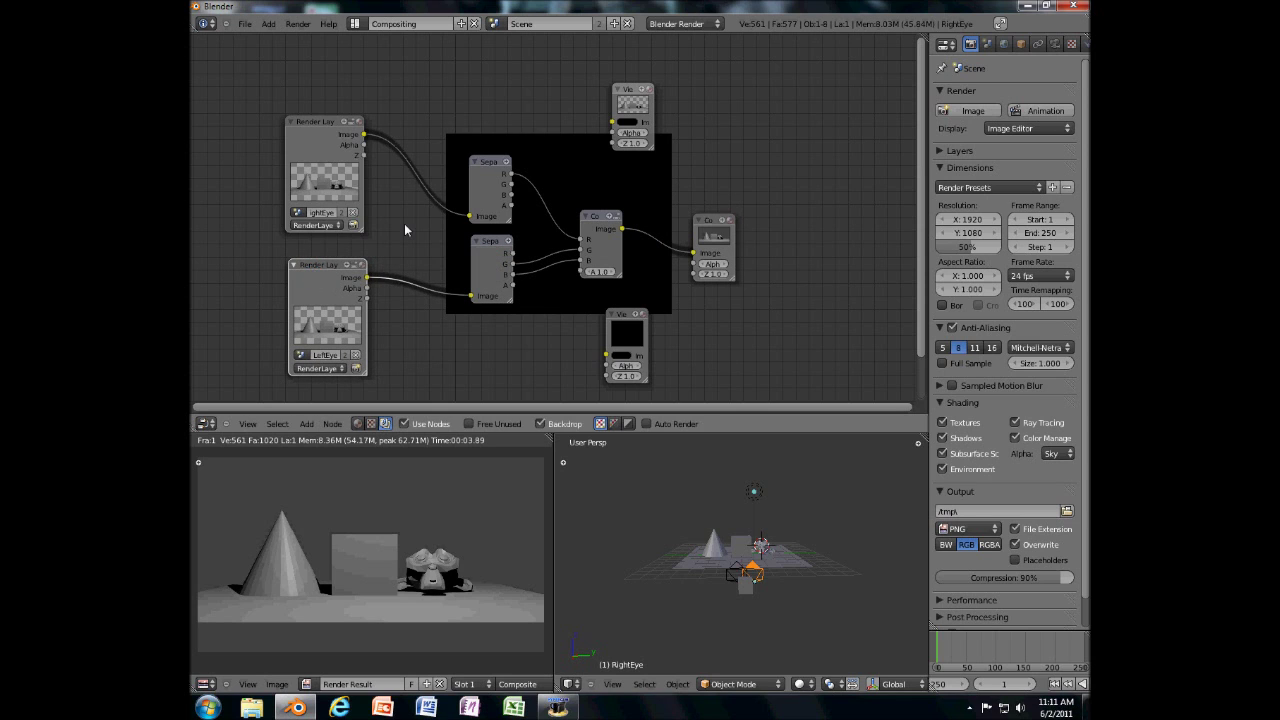
- Cycle through the LeftEye and RightEye scenes, return to Scene, and render the anaglyph
{"action": "left_click", "coordinate": [495, 24]}
{"action": "left_click", "coordinate": [510, 45]}
{"action": "left_click", "coordinate": [497, 24]}
{"action": "left_click", "coordinate": [510, 59]}
{"action": "left_click", "coordinate": [495, 24]}
{"action": "left_click", "coordinate": [510, 72]}
{"action": "key", "text": "F12"}
{"action": "left_click_drag", "start_coordinate": [632, 334], "coordinate": [586, 338]}
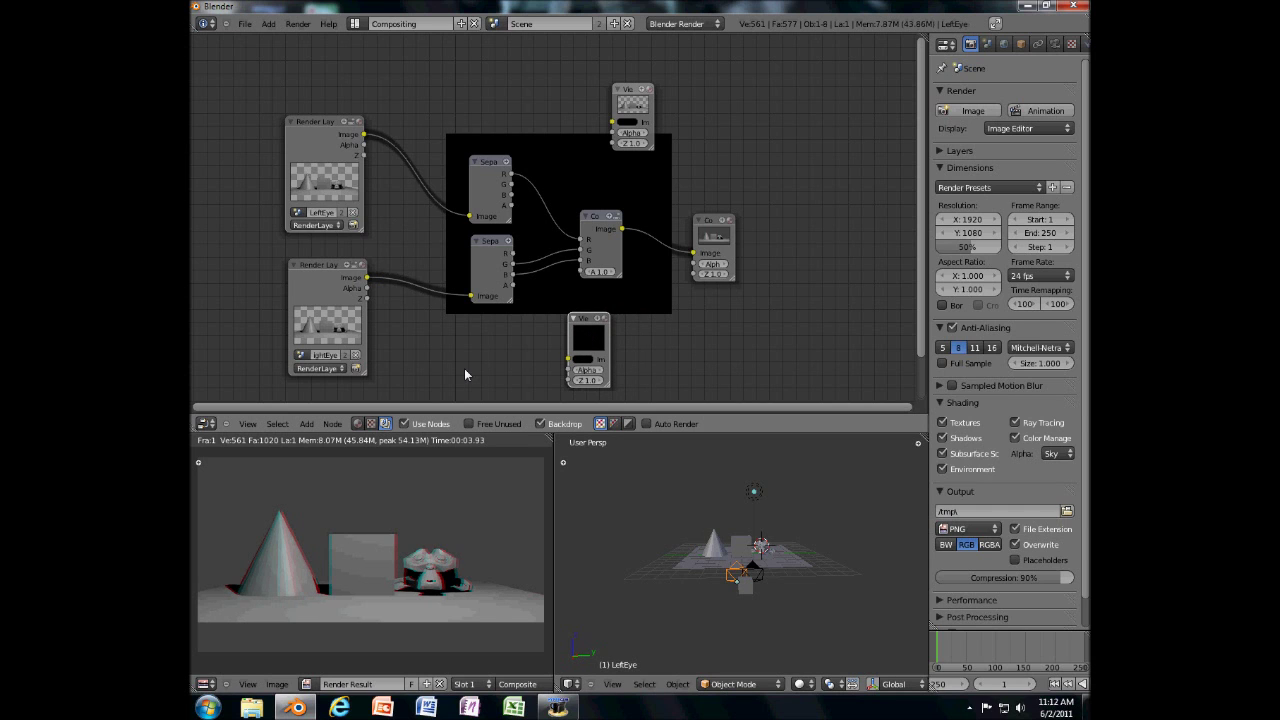
{"action": "left_click", "coordinate": [557, 708]}
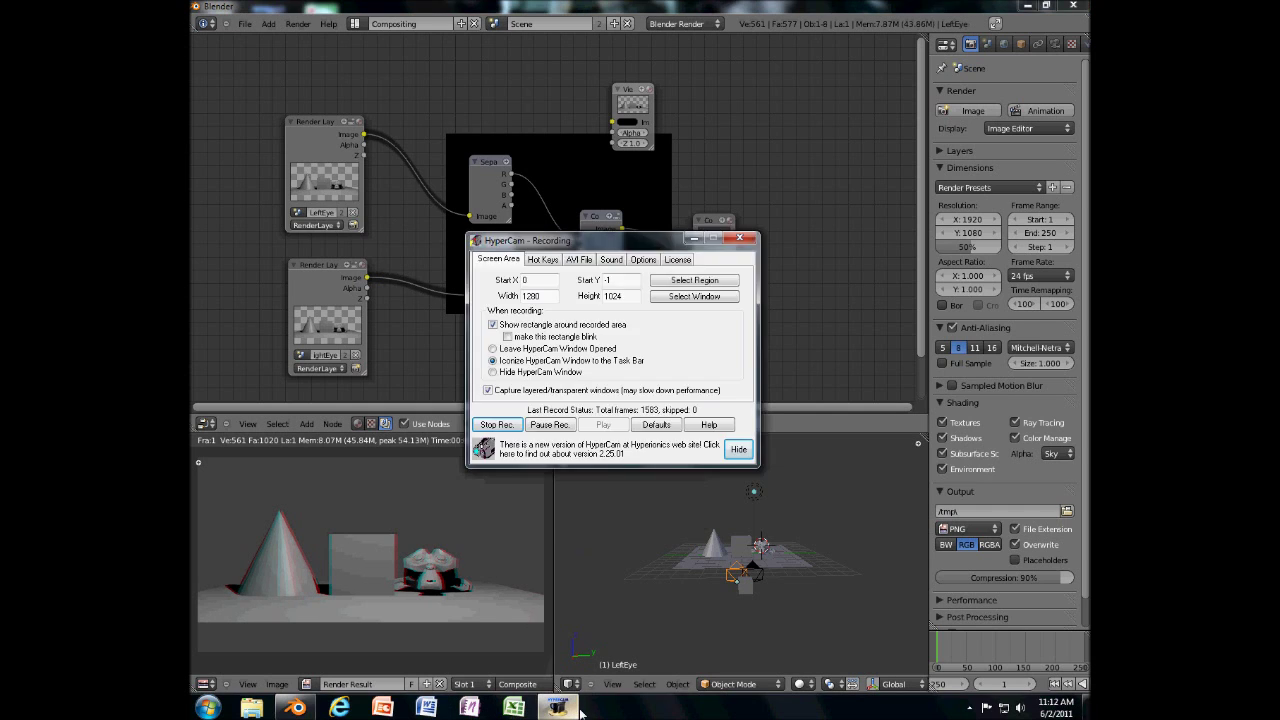
{"action": "left_click", "coordinate": [562, 708]}
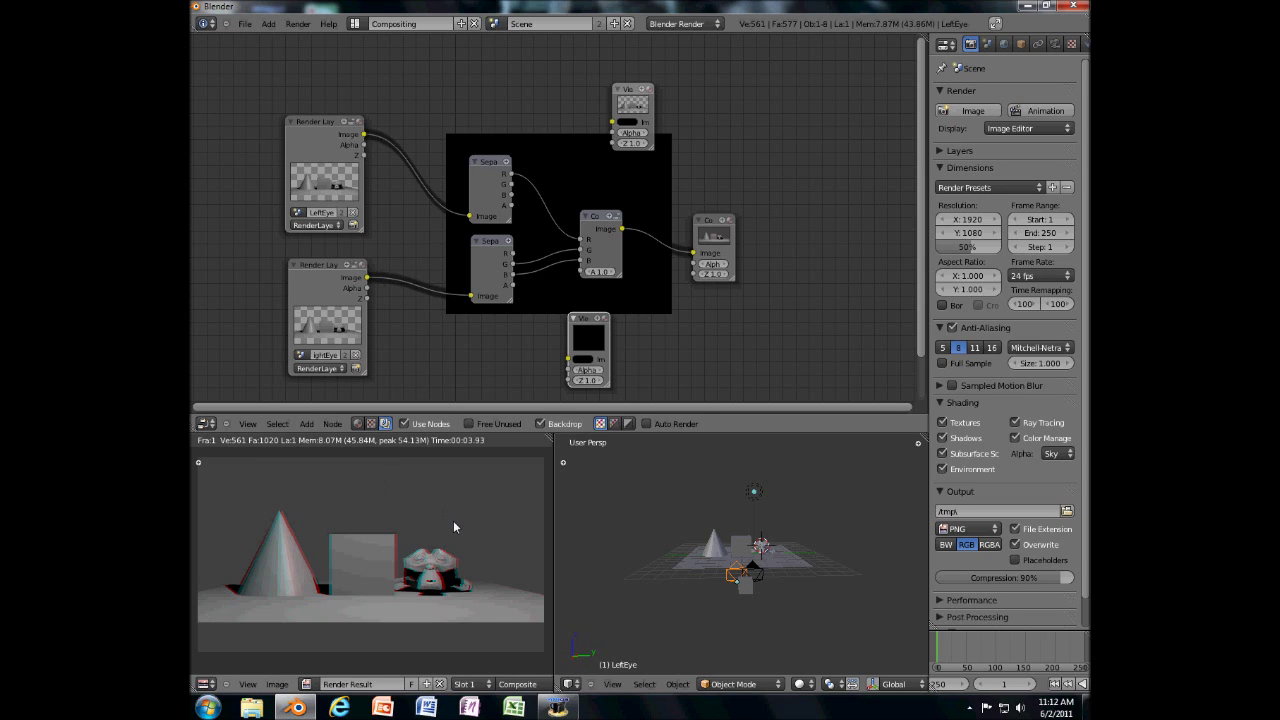
- Zoom and pan the anaglyph Render Result, orbit the 3D view, and switch to camera view
{"action": "scroll", "coordinate": [359, 552], "scroll_direction": "up", "scroll_amount": 5}
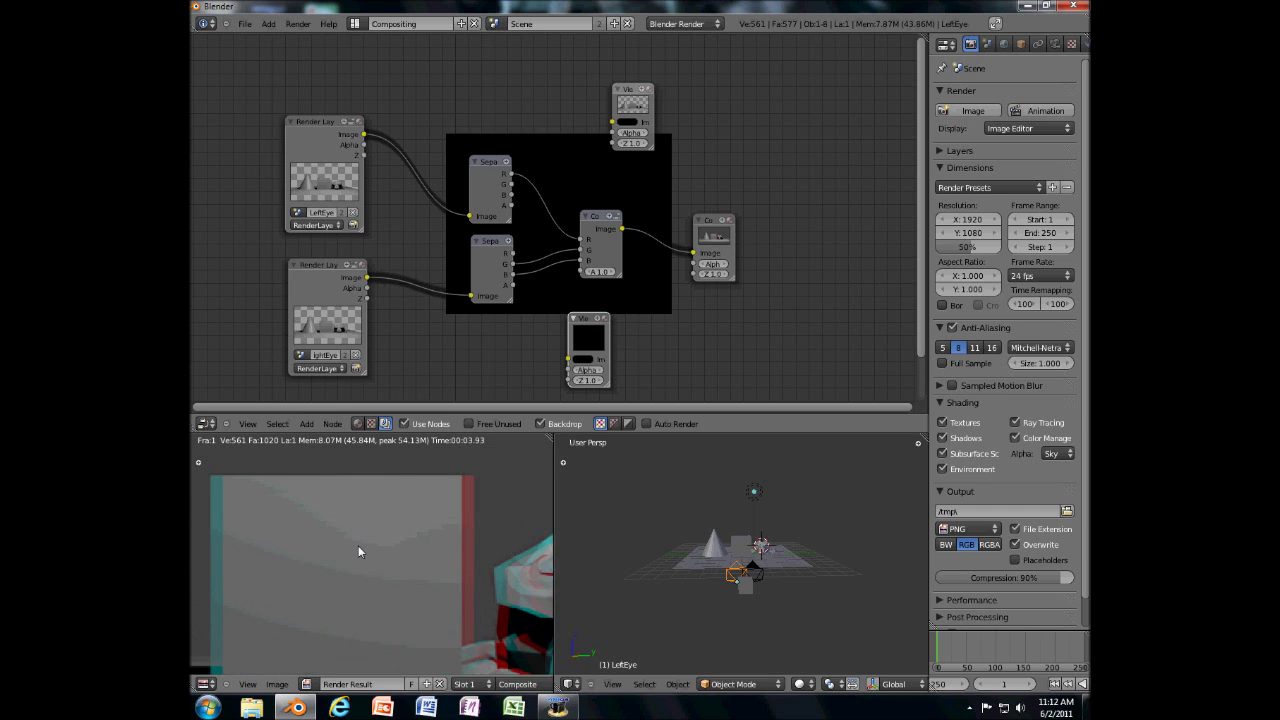
{"action": "scroll", "coordinate": [358, 545], "scroll_direction": "down", "scroll_amount": 5}
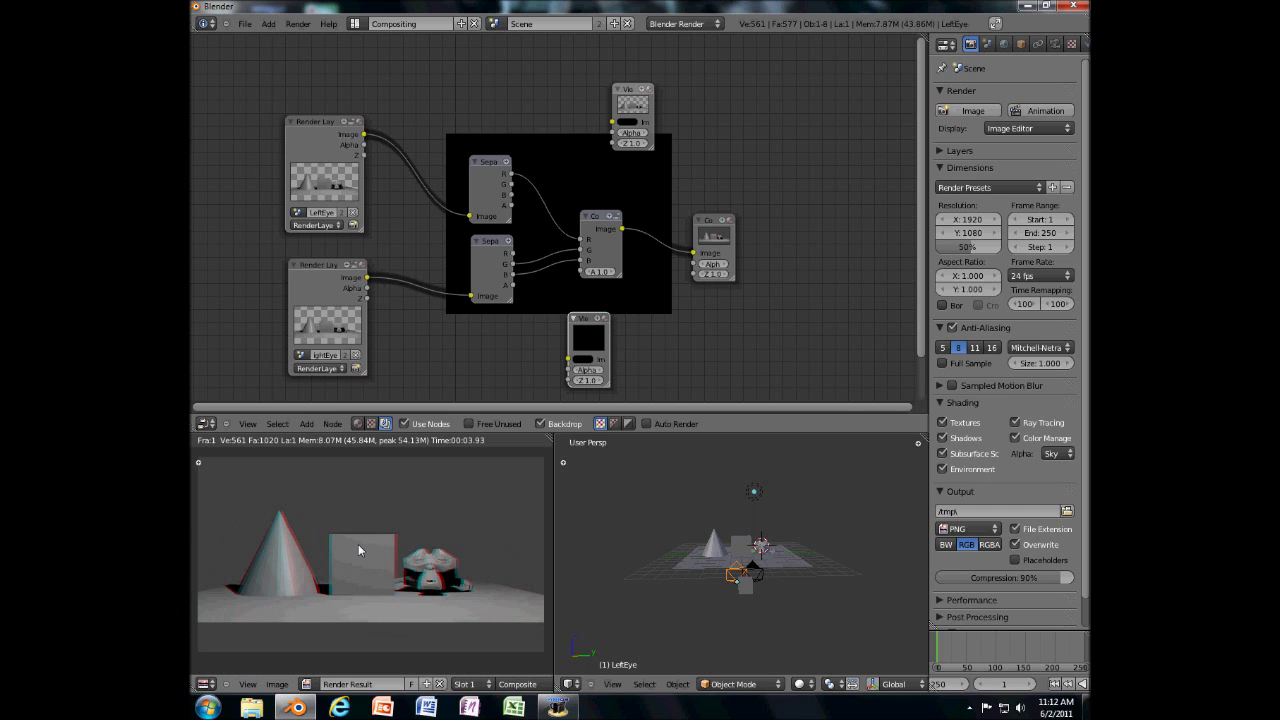
{"action": "middle_click_drag", "start_coordinate": [358, 544], "coordinate": [369, 538]}
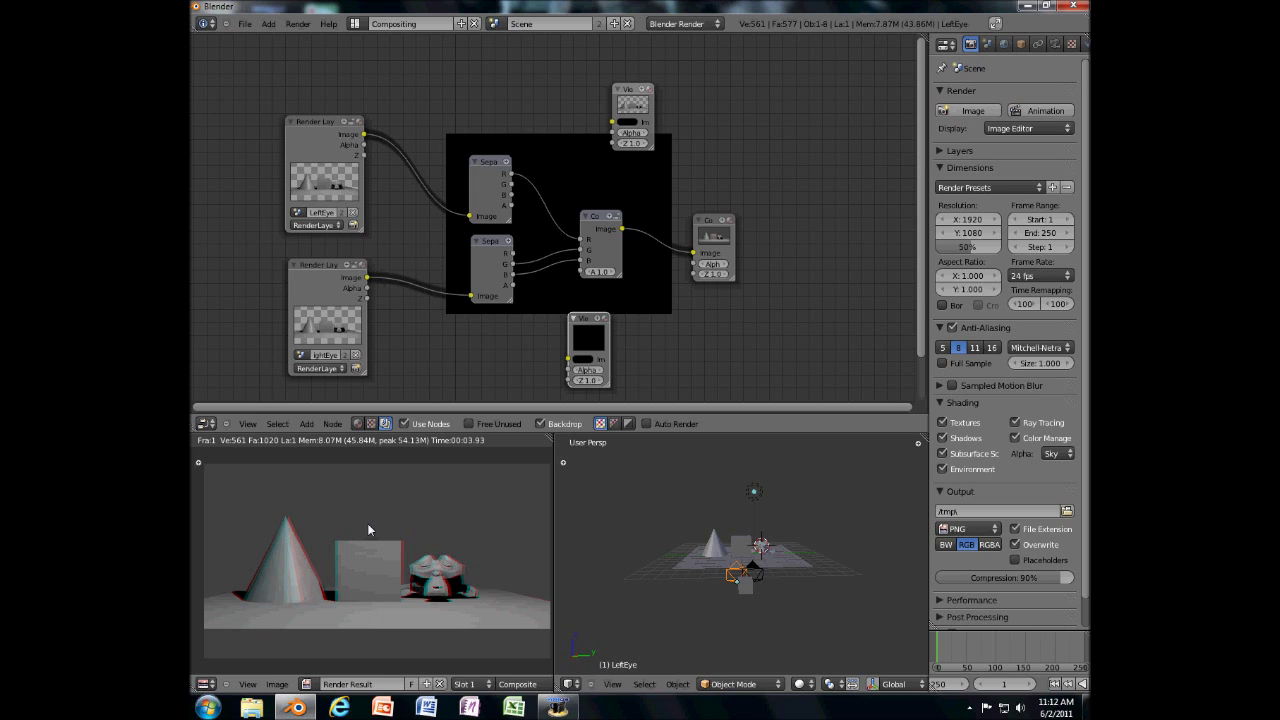
{"action": "mouse_move", "coordinate": [684, 541]}
{"action": "middle_mouse_down"}
{"action": "mouse_move", "coordinate": [673, 530]}
{"action": "mouse_move", "coordinate": [629, 550]}
{"action": "mouse_move", "coordinate": [707, 608]}
{"action": "mouse_move", "coordinate": [786, 567]}
{"action": "mouse_move", "coordinate": [704, 540]}
{"action": "middle_mouse_up"}
{"action": "key", "text": "KP_0"}
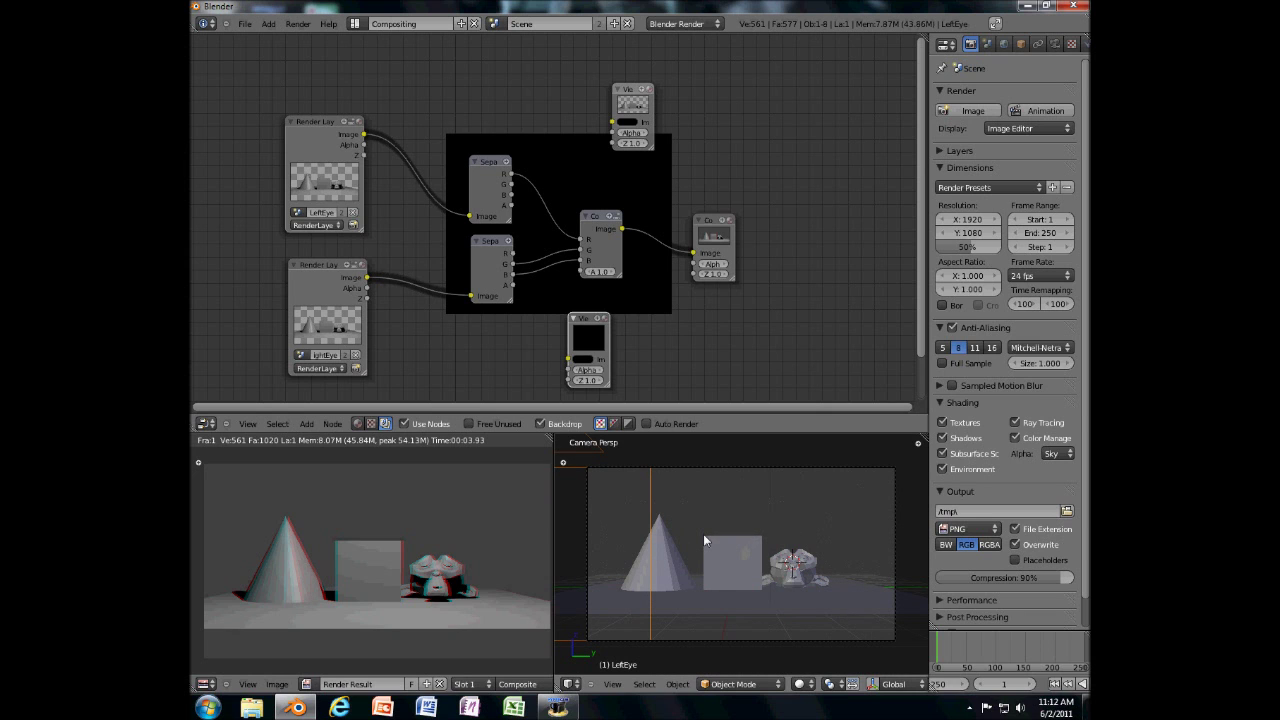
- Switch to the Default layout, render through the camera, then return to the main Scene
{"action": "left_click", "coordinate": [355, 23]}
{"action": "left_click", "coordinate": [388, 73]}
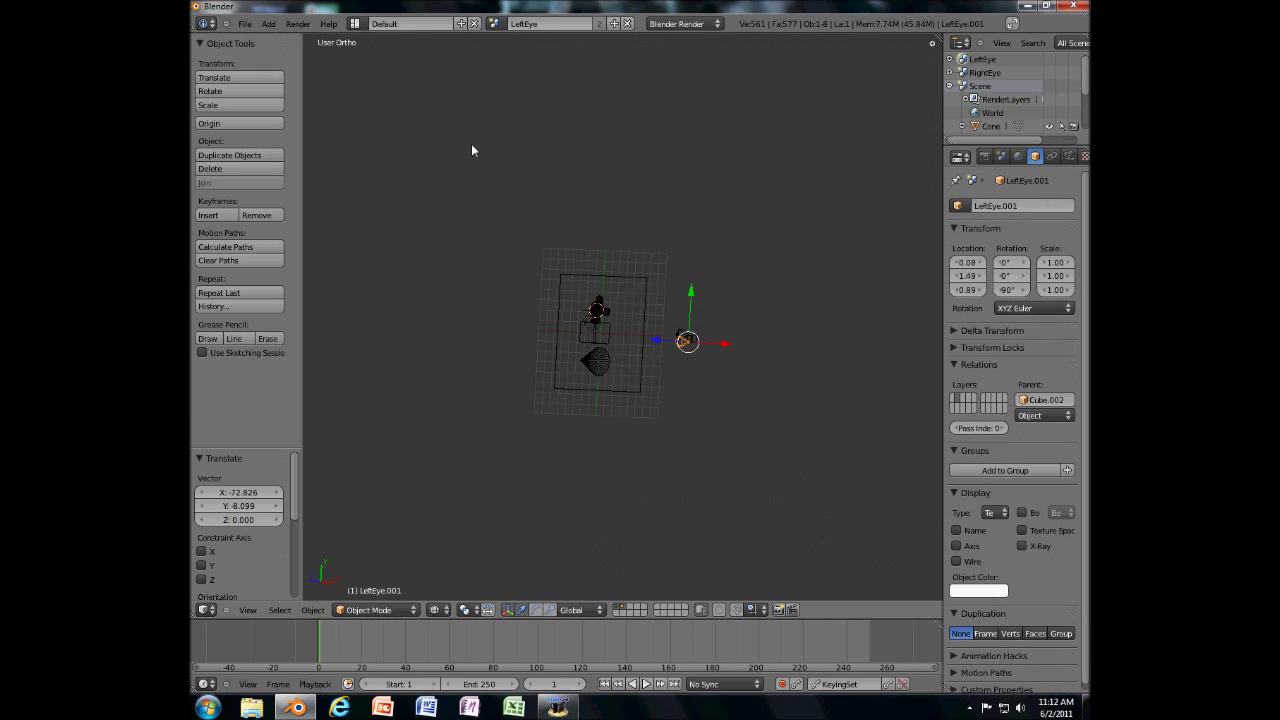
{"action": "key", "text": "KP_0"}
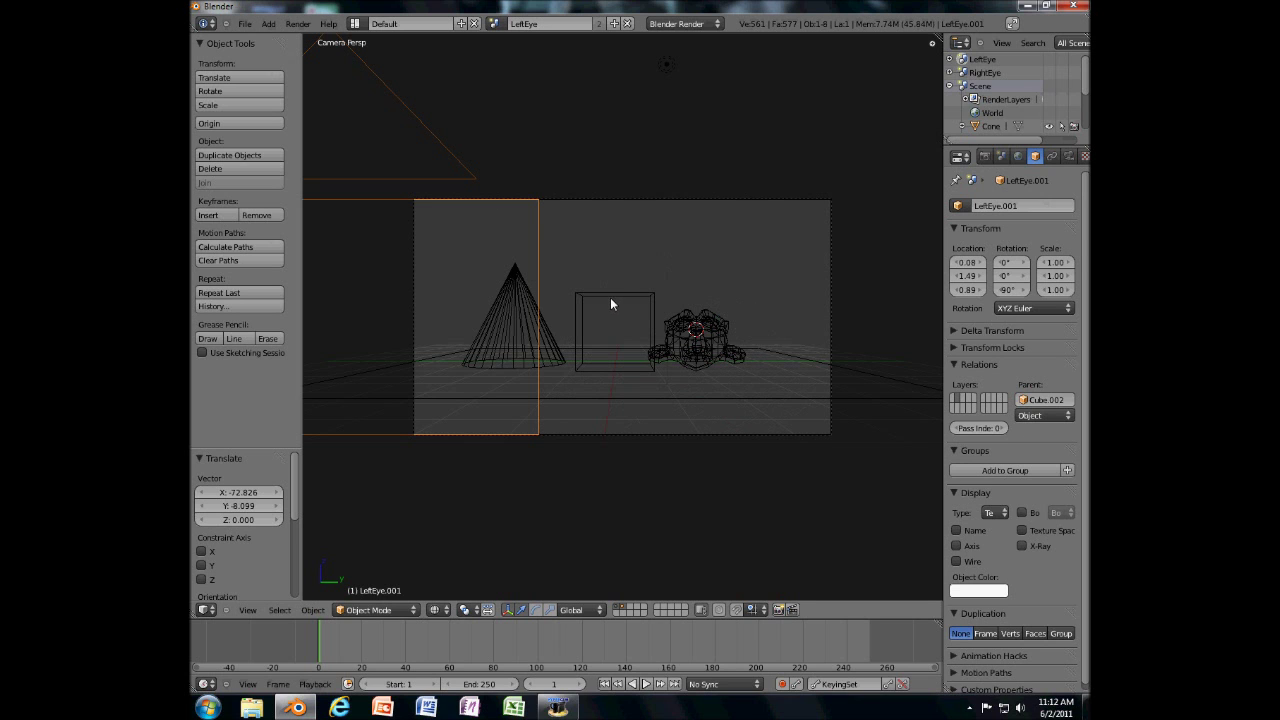
{"action": "key", "text": "F12"}
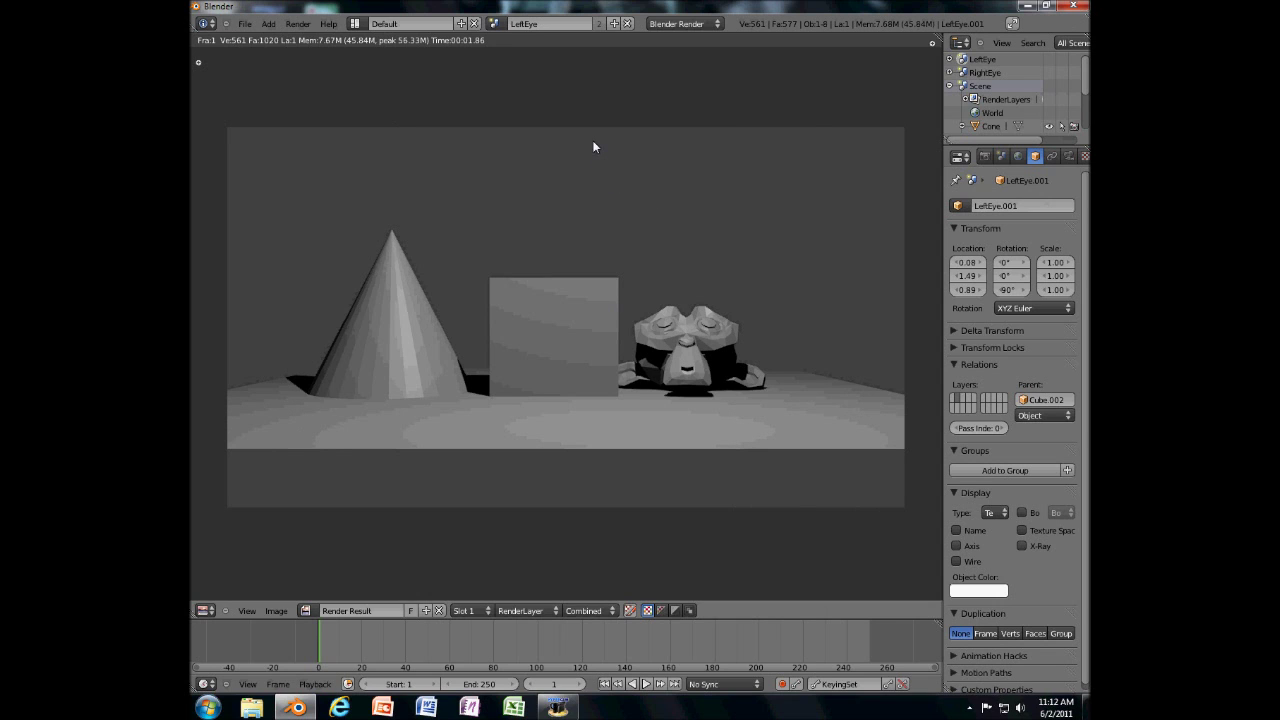
{"action": "left_click", "coordinate": [495, 23]}
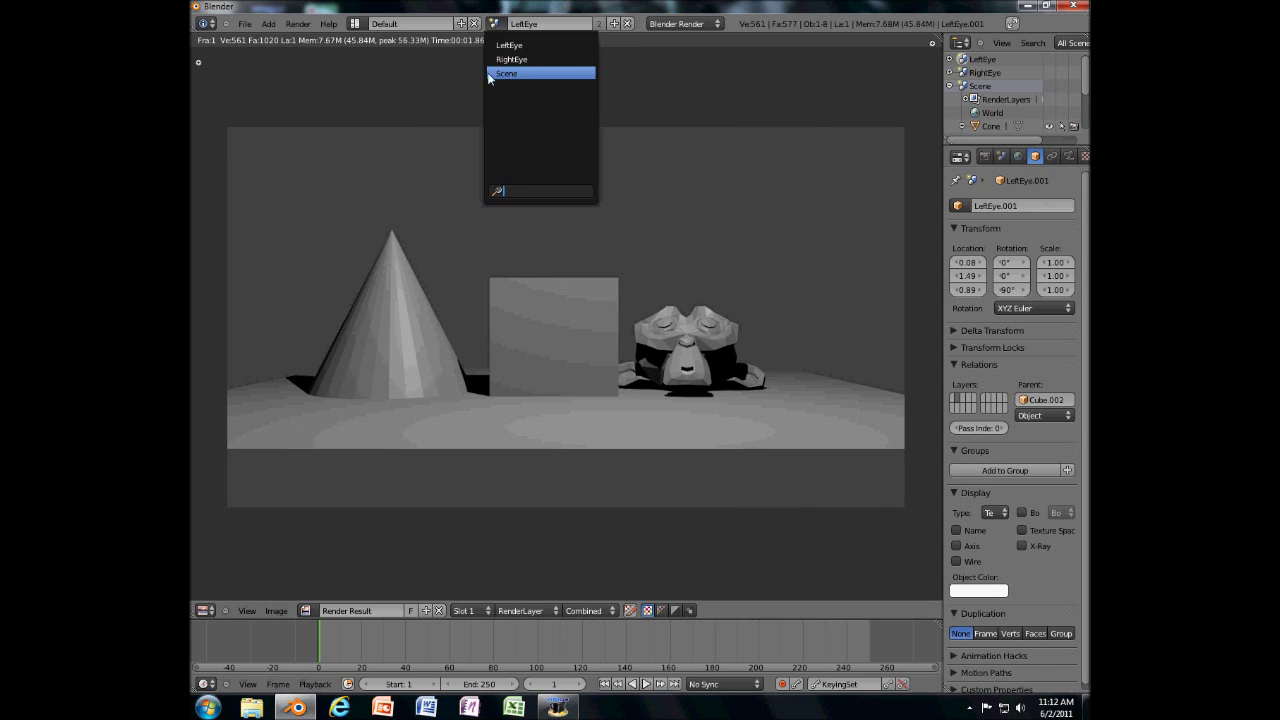
{"action": "left_click", "coordinate": [507, 73]}
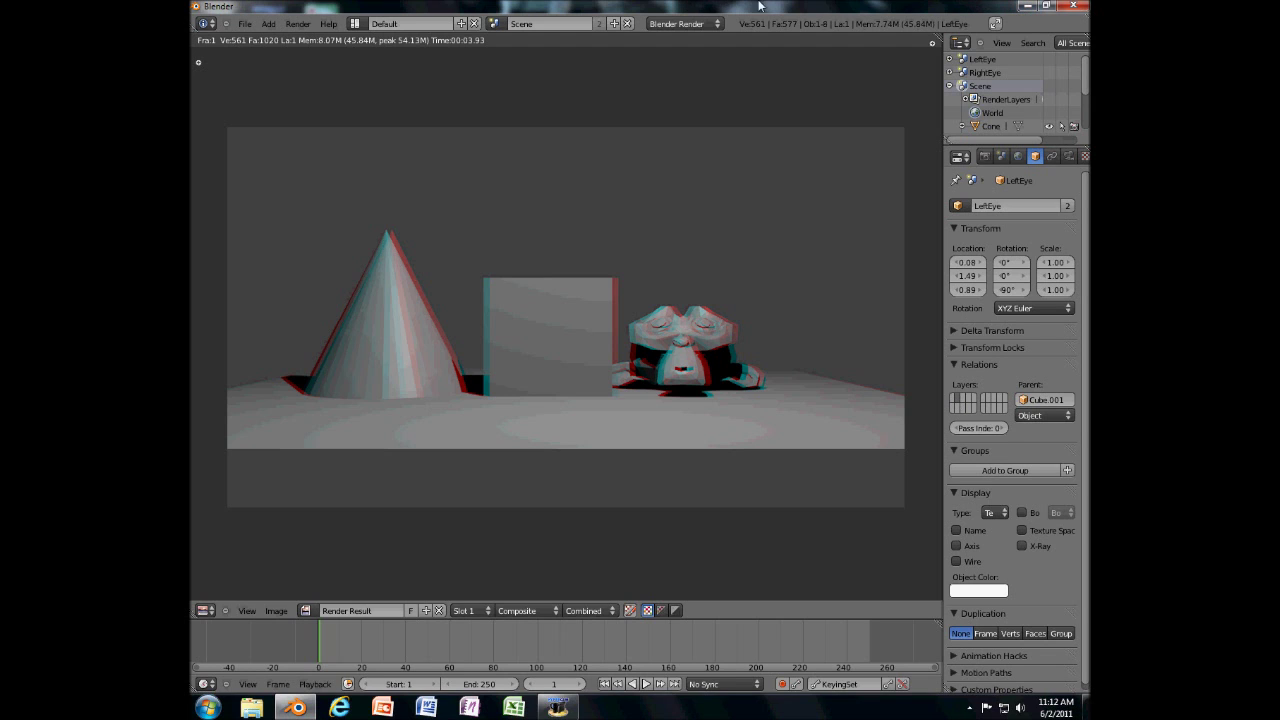
{"action": "scroll", "coordinate": [1061, 92], "scroll_direction": "down", "scroll_amount": 3}
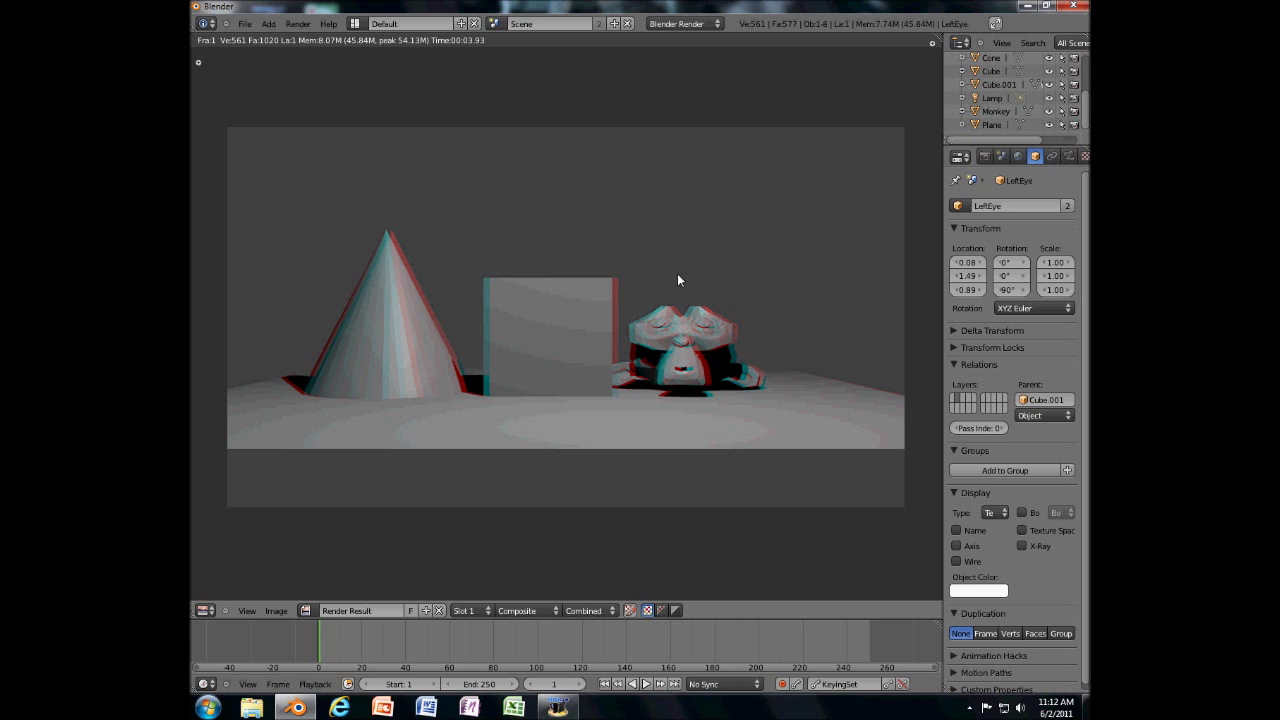
{"action": "mouse_move", "coordinate": [678, 271]}
{"action": "middle_mouse_down"}
{"action": "mouse_move", "coordinate": [617, 311]}
{"action": "mouse_move", "coordinate": [663, 311]}
{"action": "mouse_move", "coordinate": [697, 283]}
{"action": "mouse_move", "coordinate": [674, 282]}
{"action": "middle_mouse_up"}
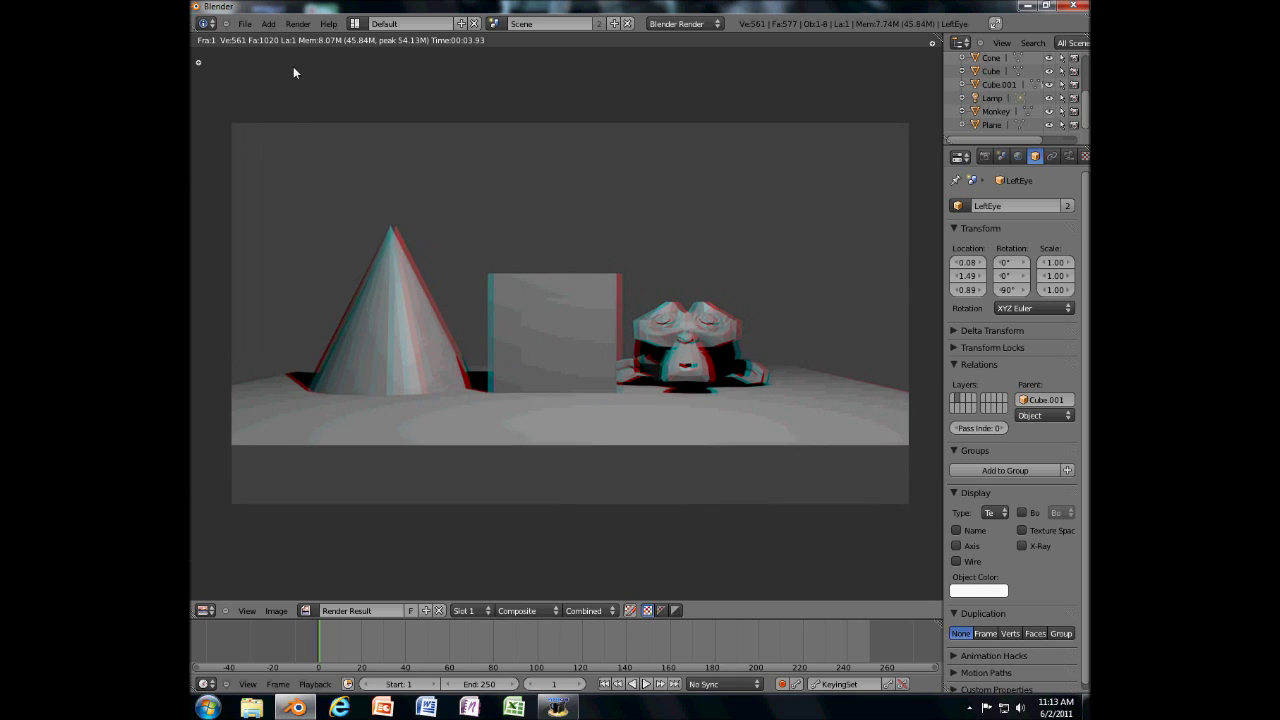